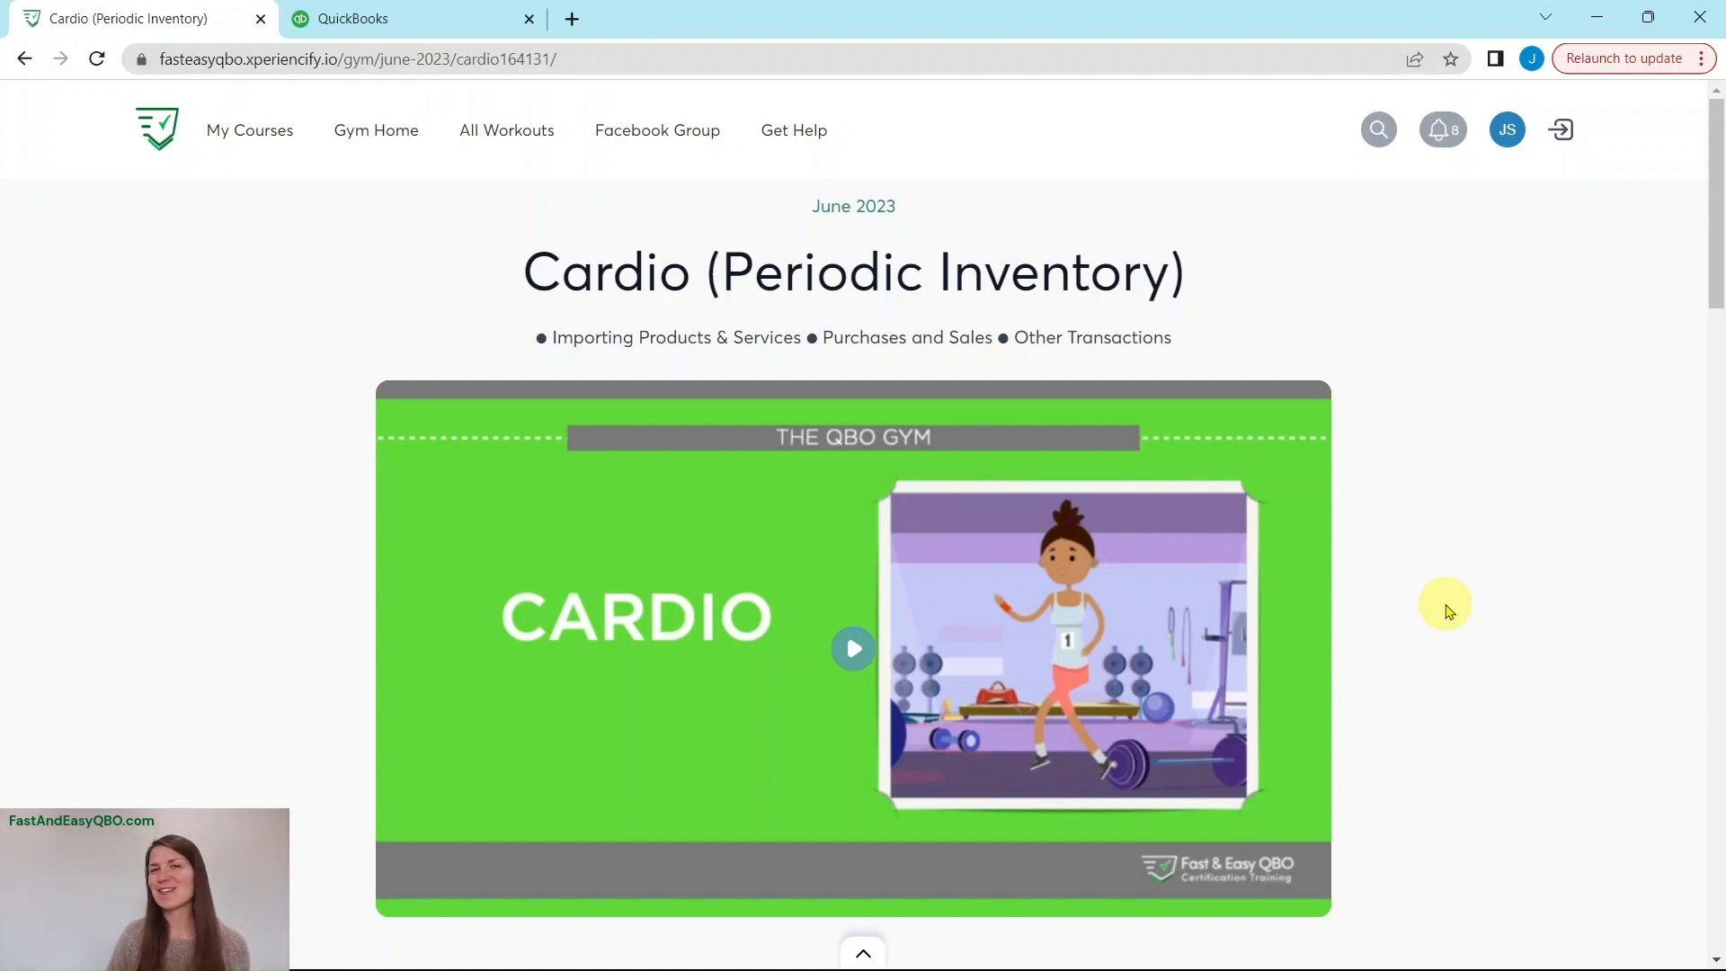
# Open the hands-on practice for importing products and services from the Cardio page and read its scenario.
pyautogui.scroll(-9, 1447, 612)
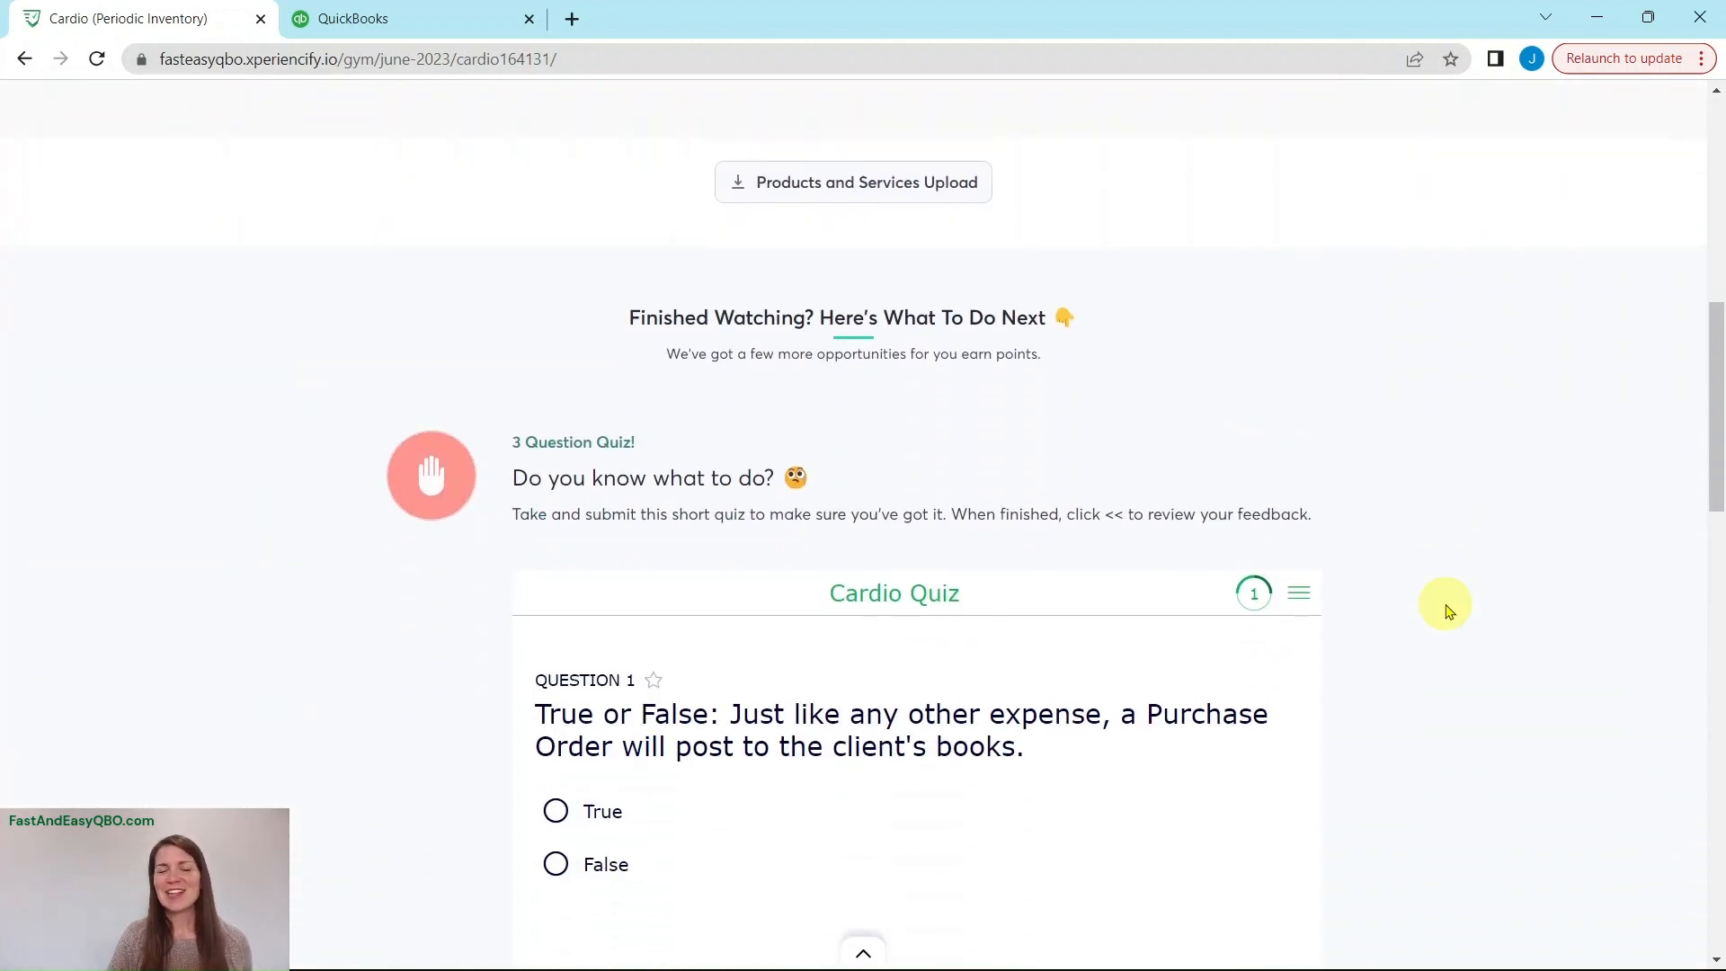
pyautogui.scroll(-3, 1447, 611)
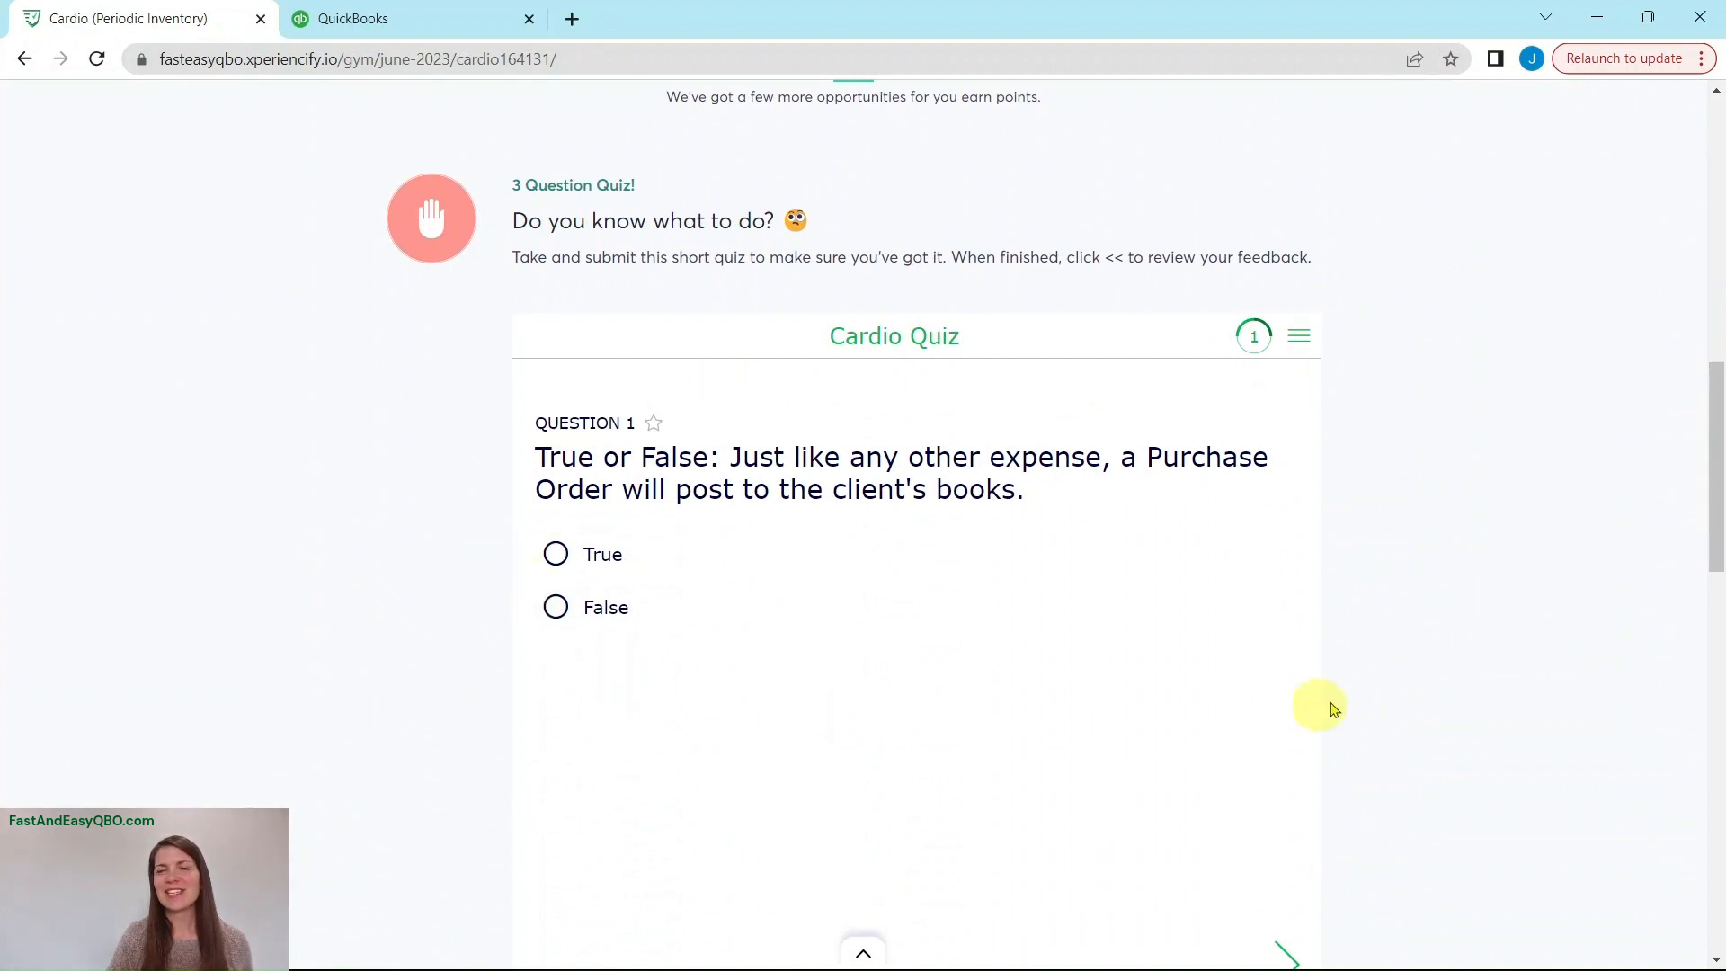
pyautogui.scroll(-7, 1465, 620)
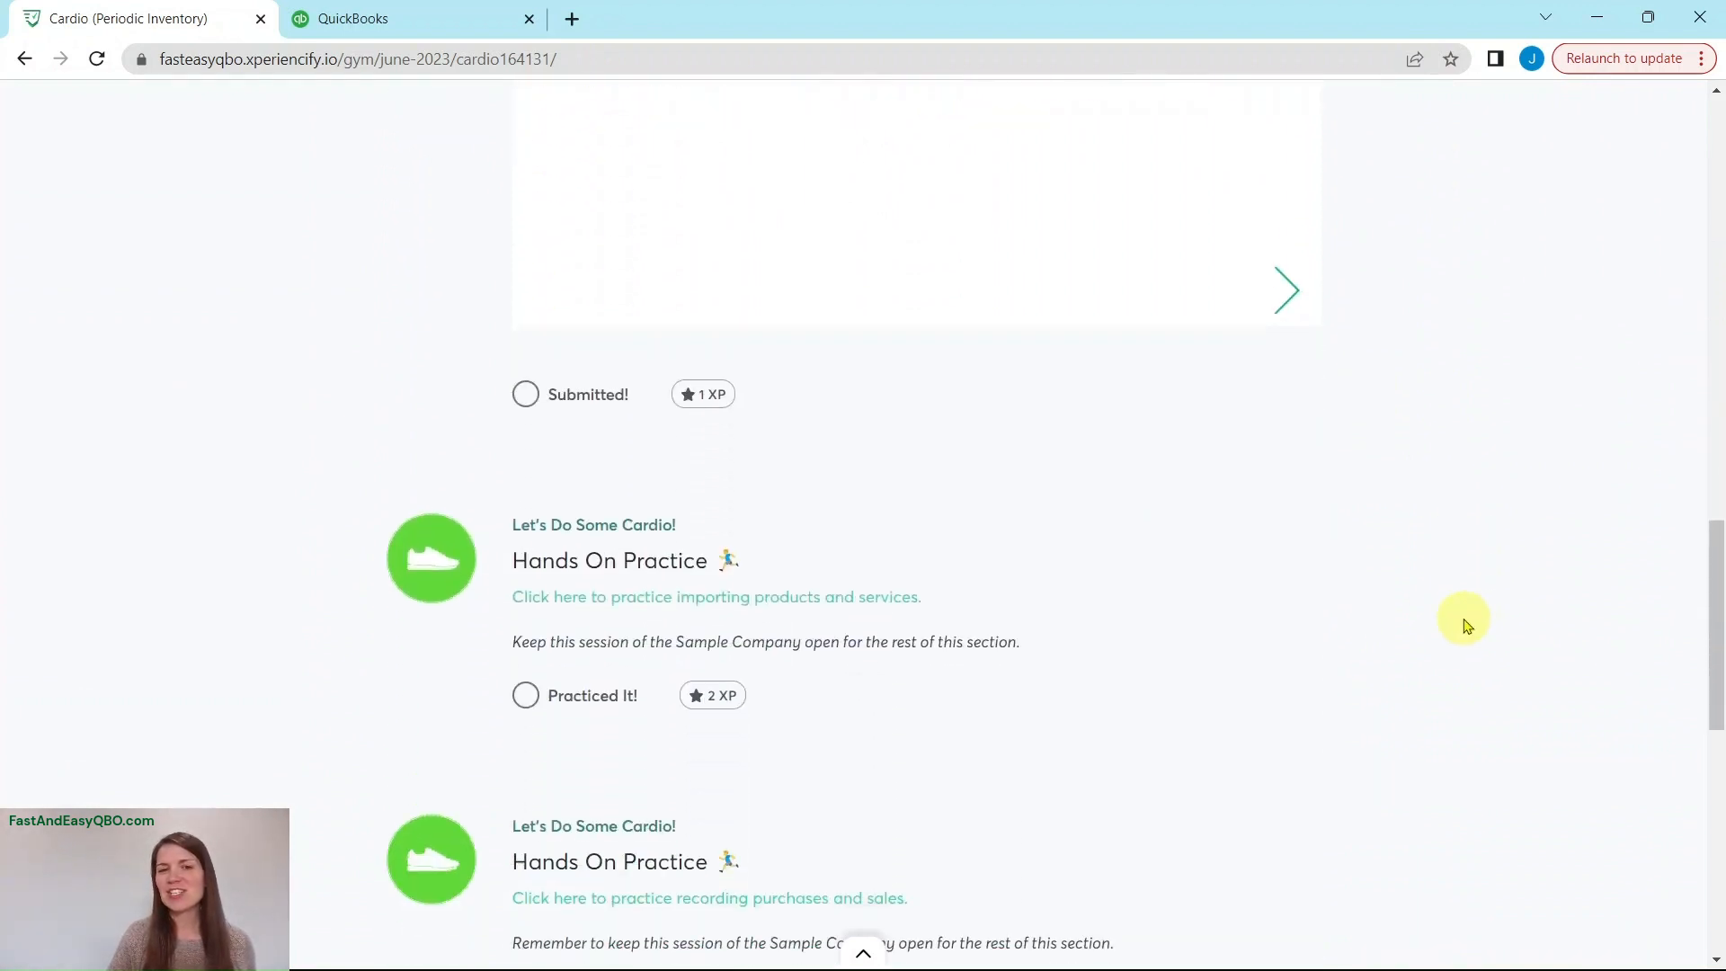
pyautogui.scroll(-4, 1465, 620)
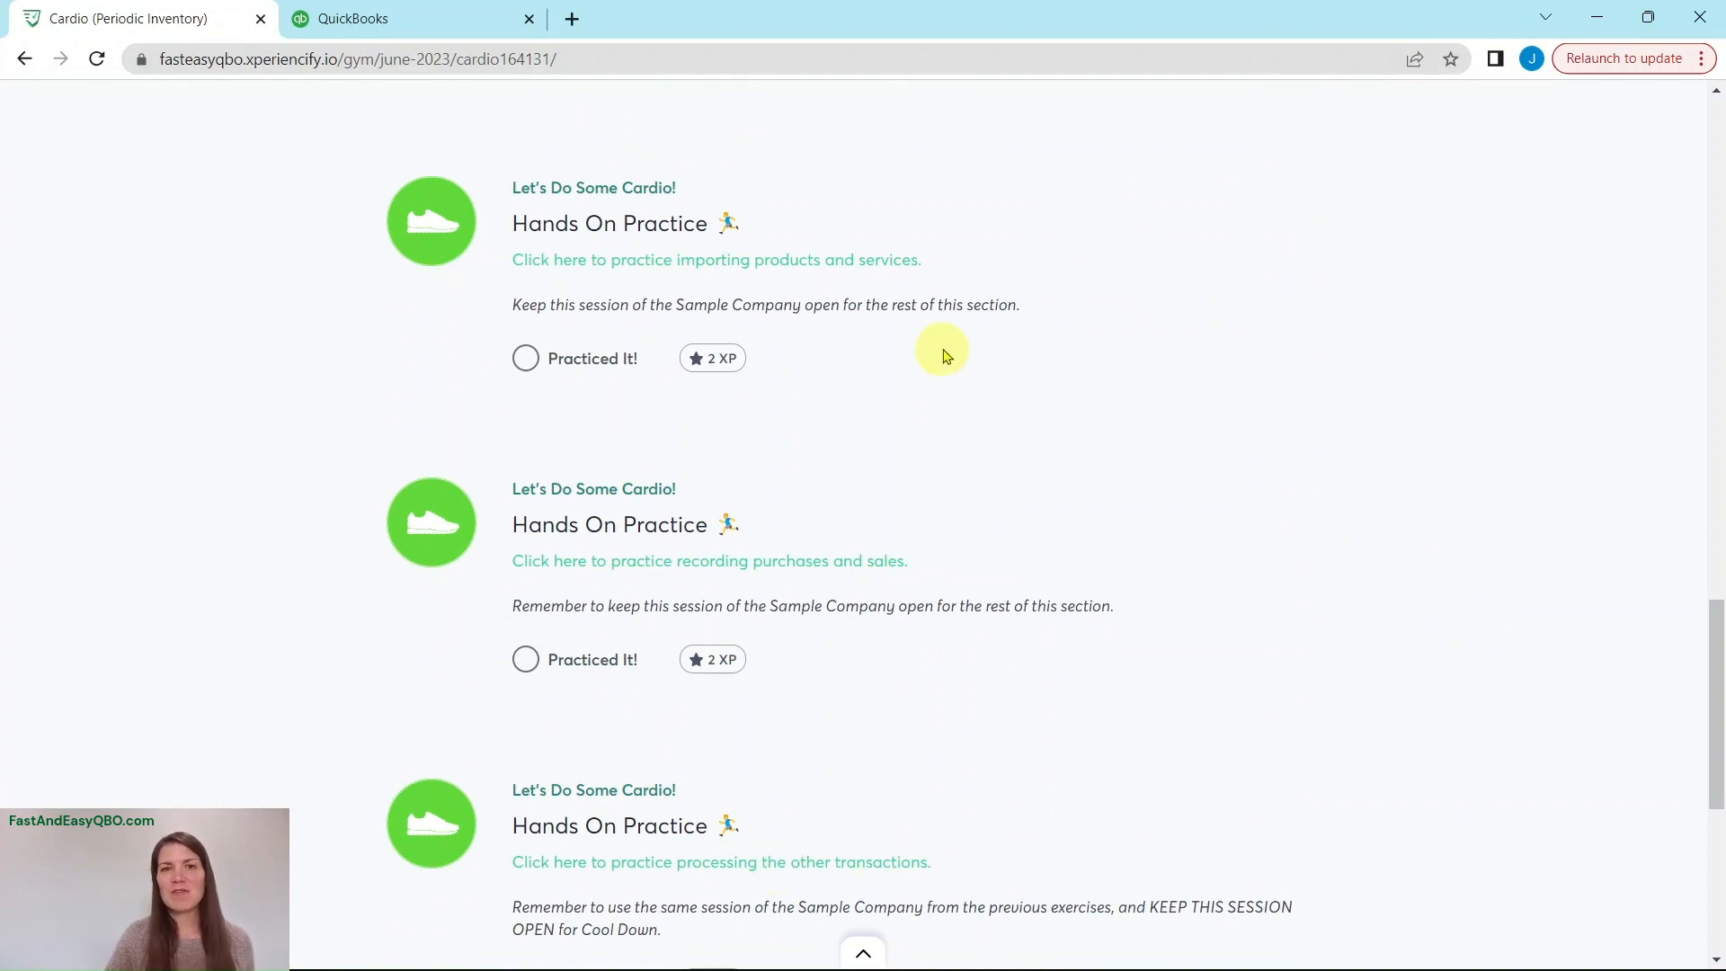
pyautogui.click(806, 271)
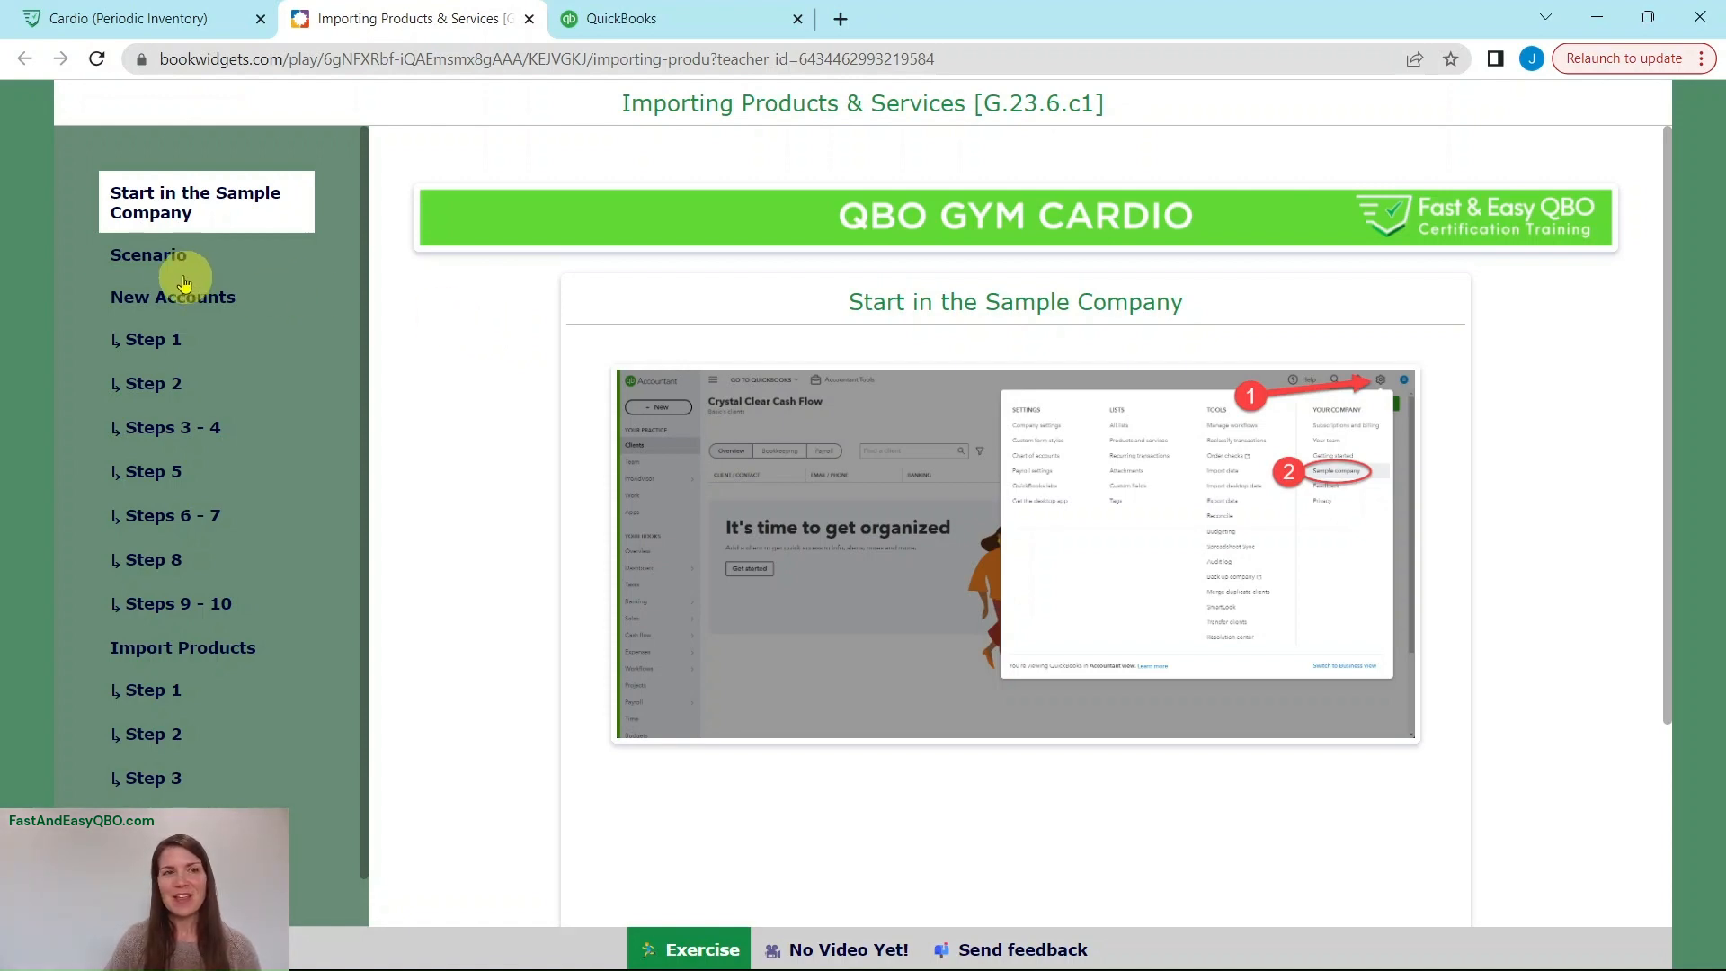
pyautogui.click(212, 260)
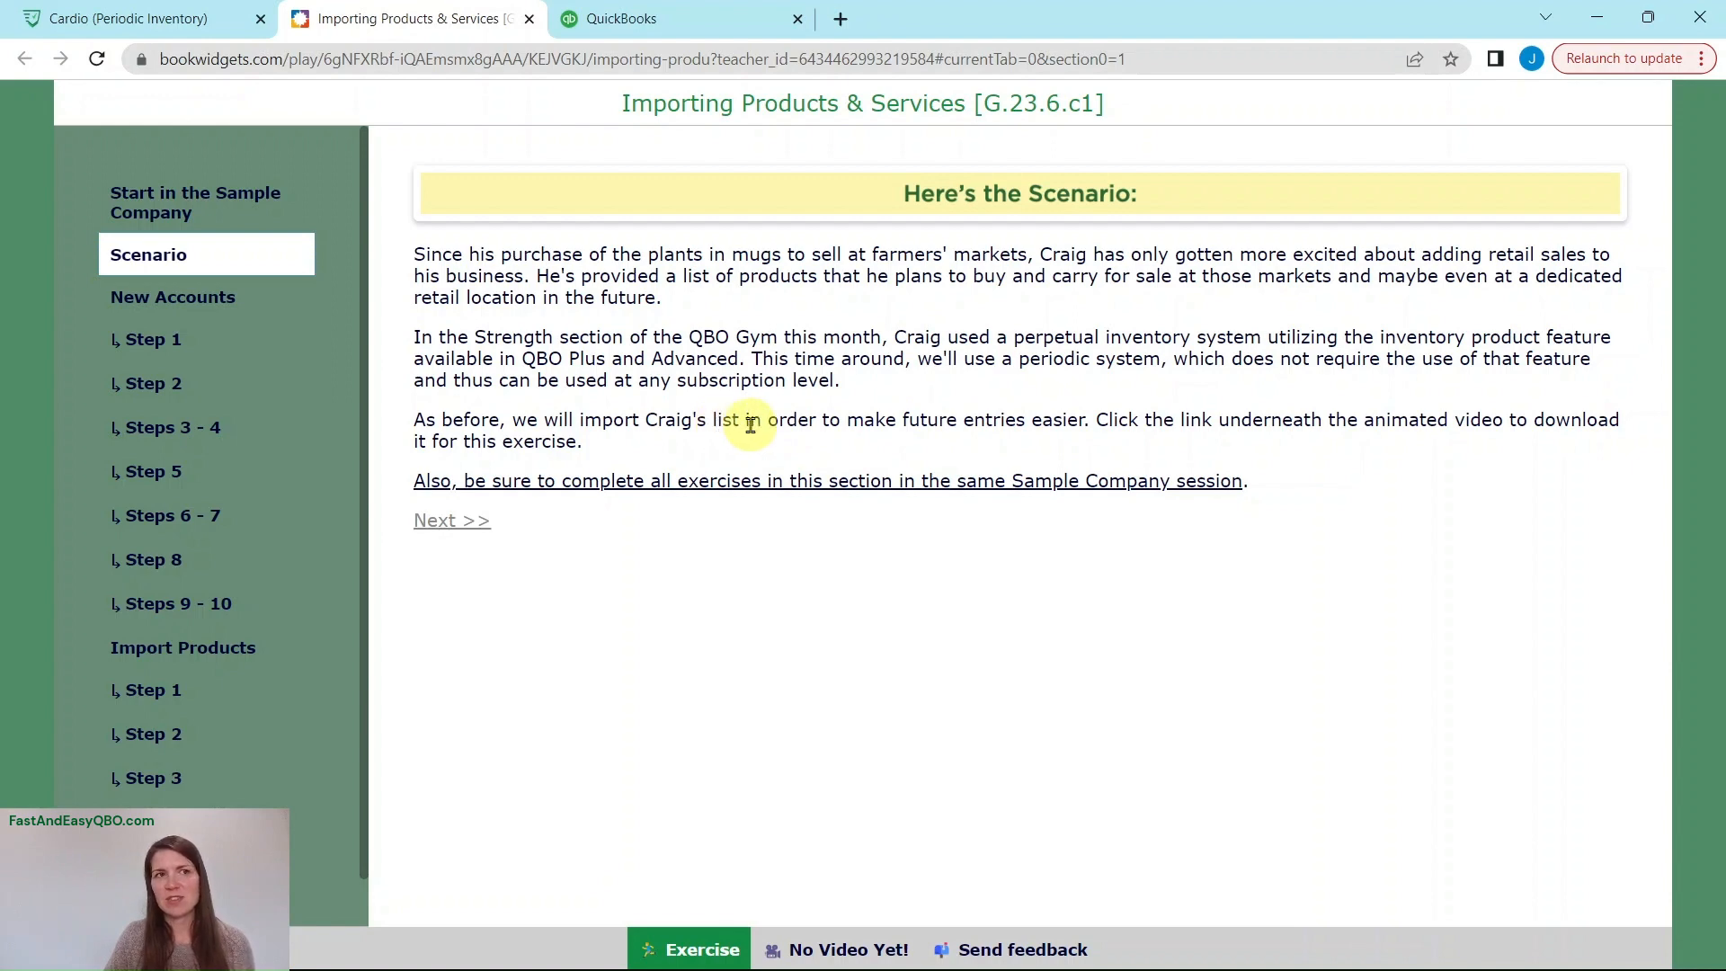
# Return to the Cardio course page and download the Products and Services Upload file.
pyautogui.click(116, 18)
pyautogui.scroll(8, 953, 339)
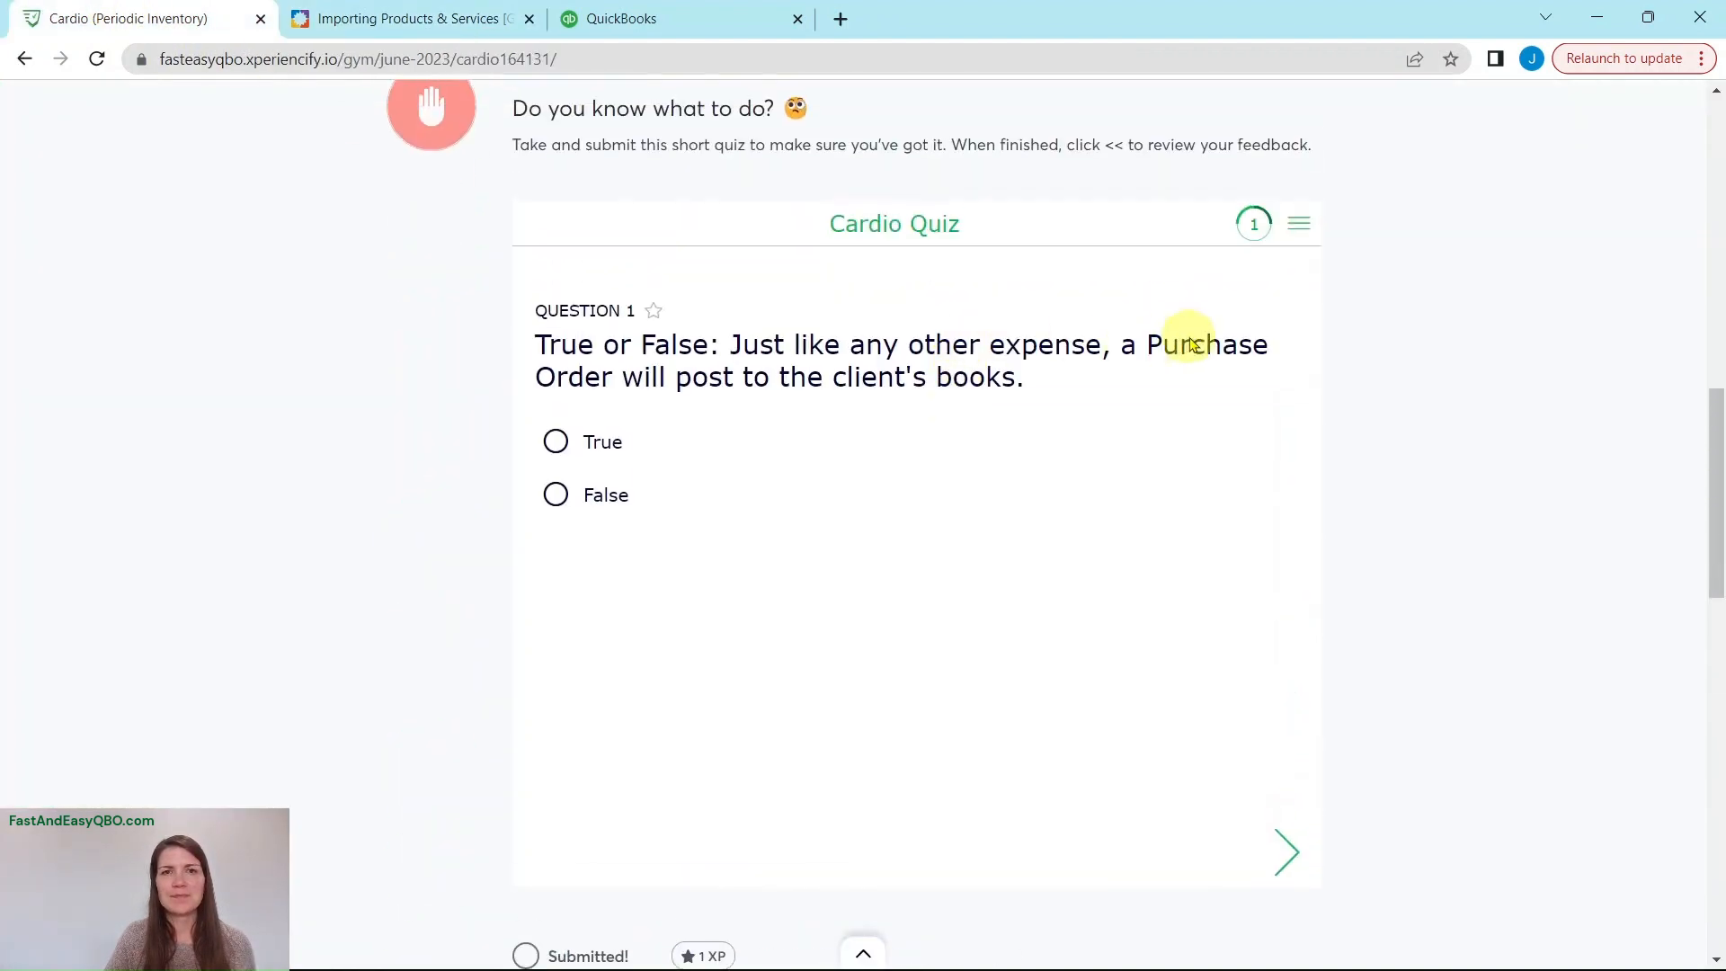
pyautogui.scroll(10, 1192, 345)
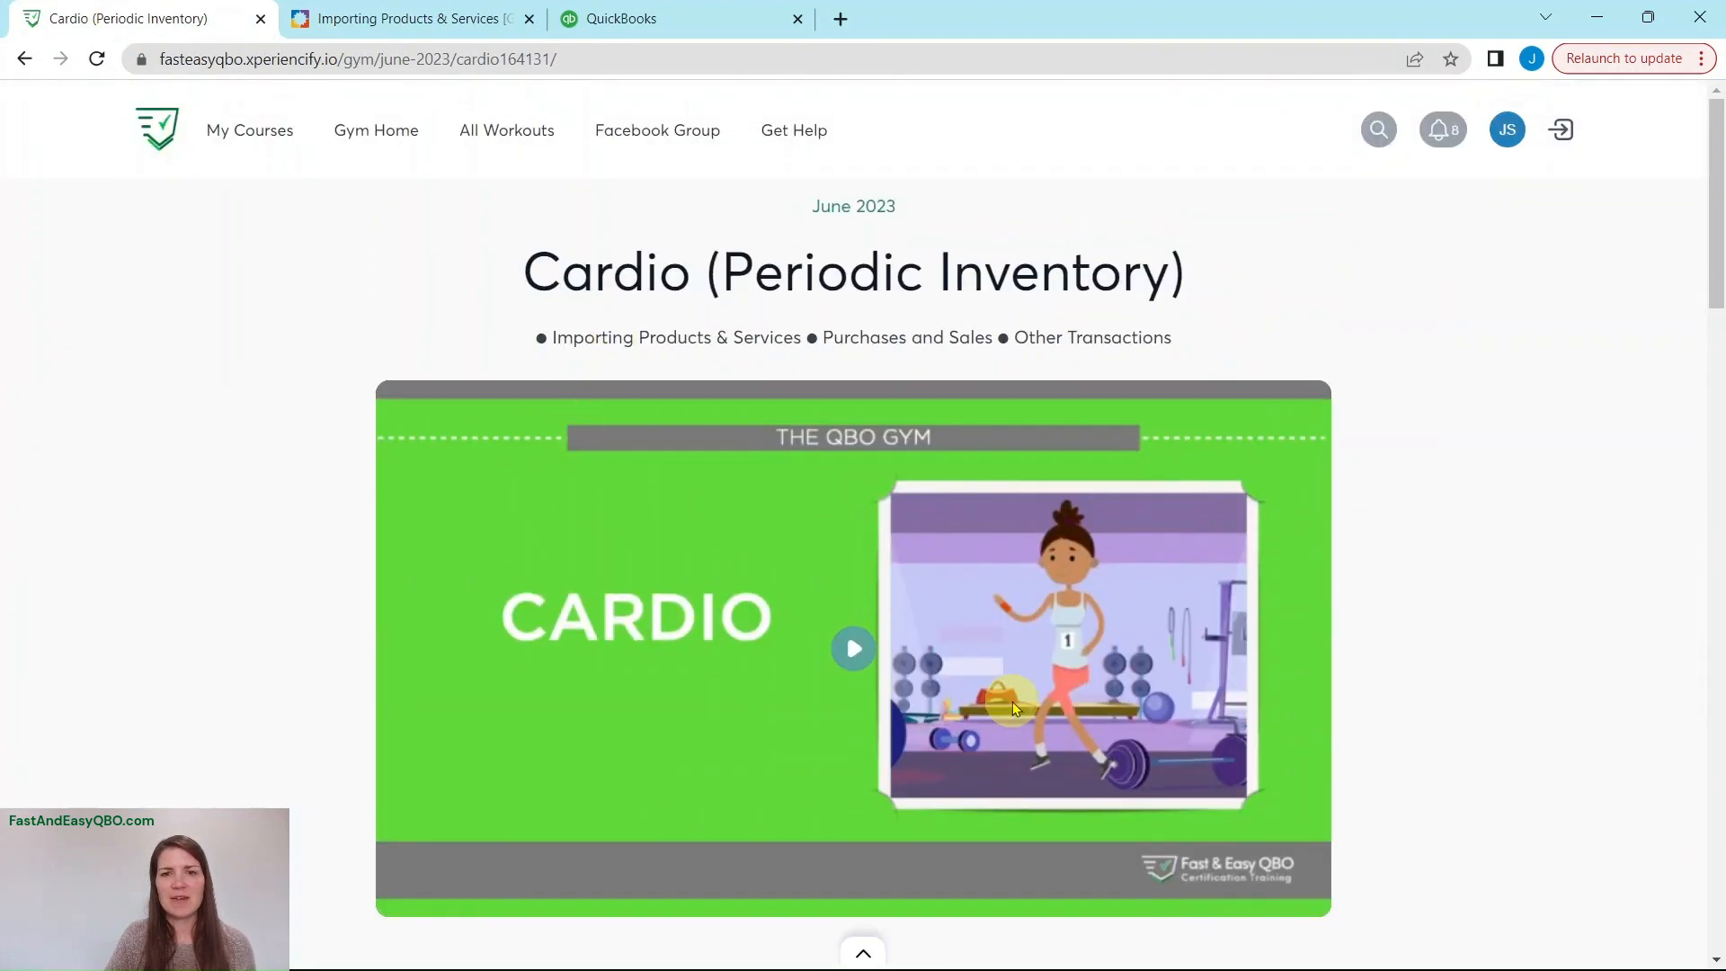
pyautogui.scroll(-6, 998, 683)
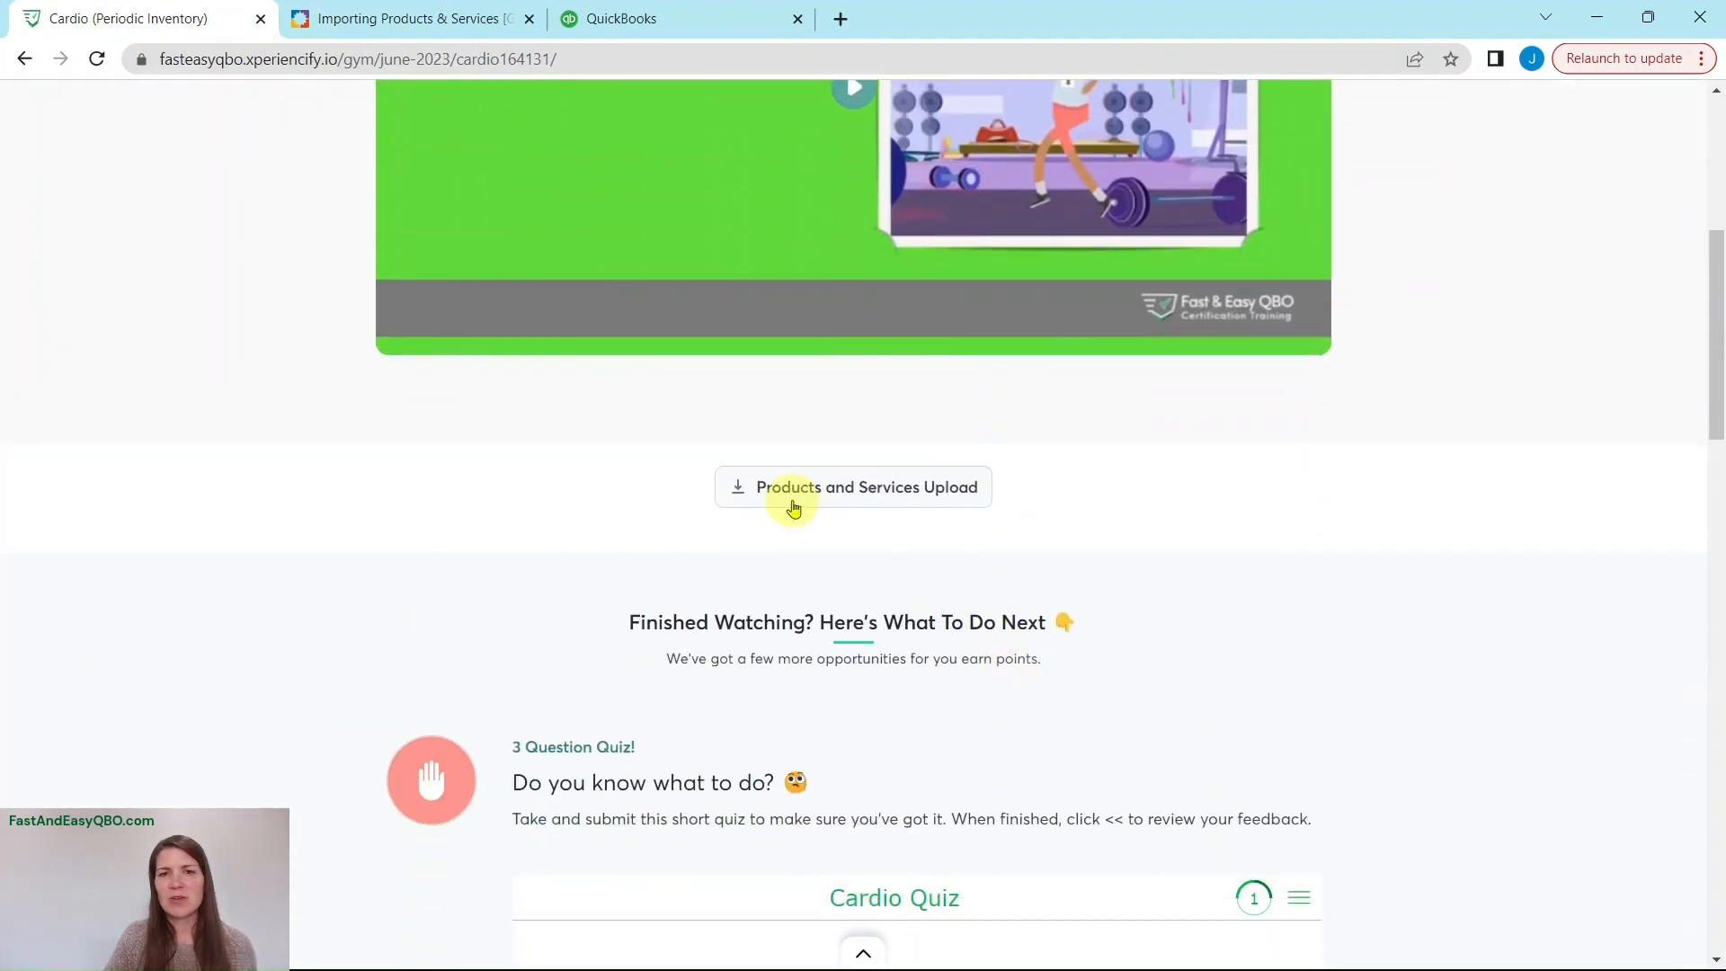
pyautogui.click(845, 502)
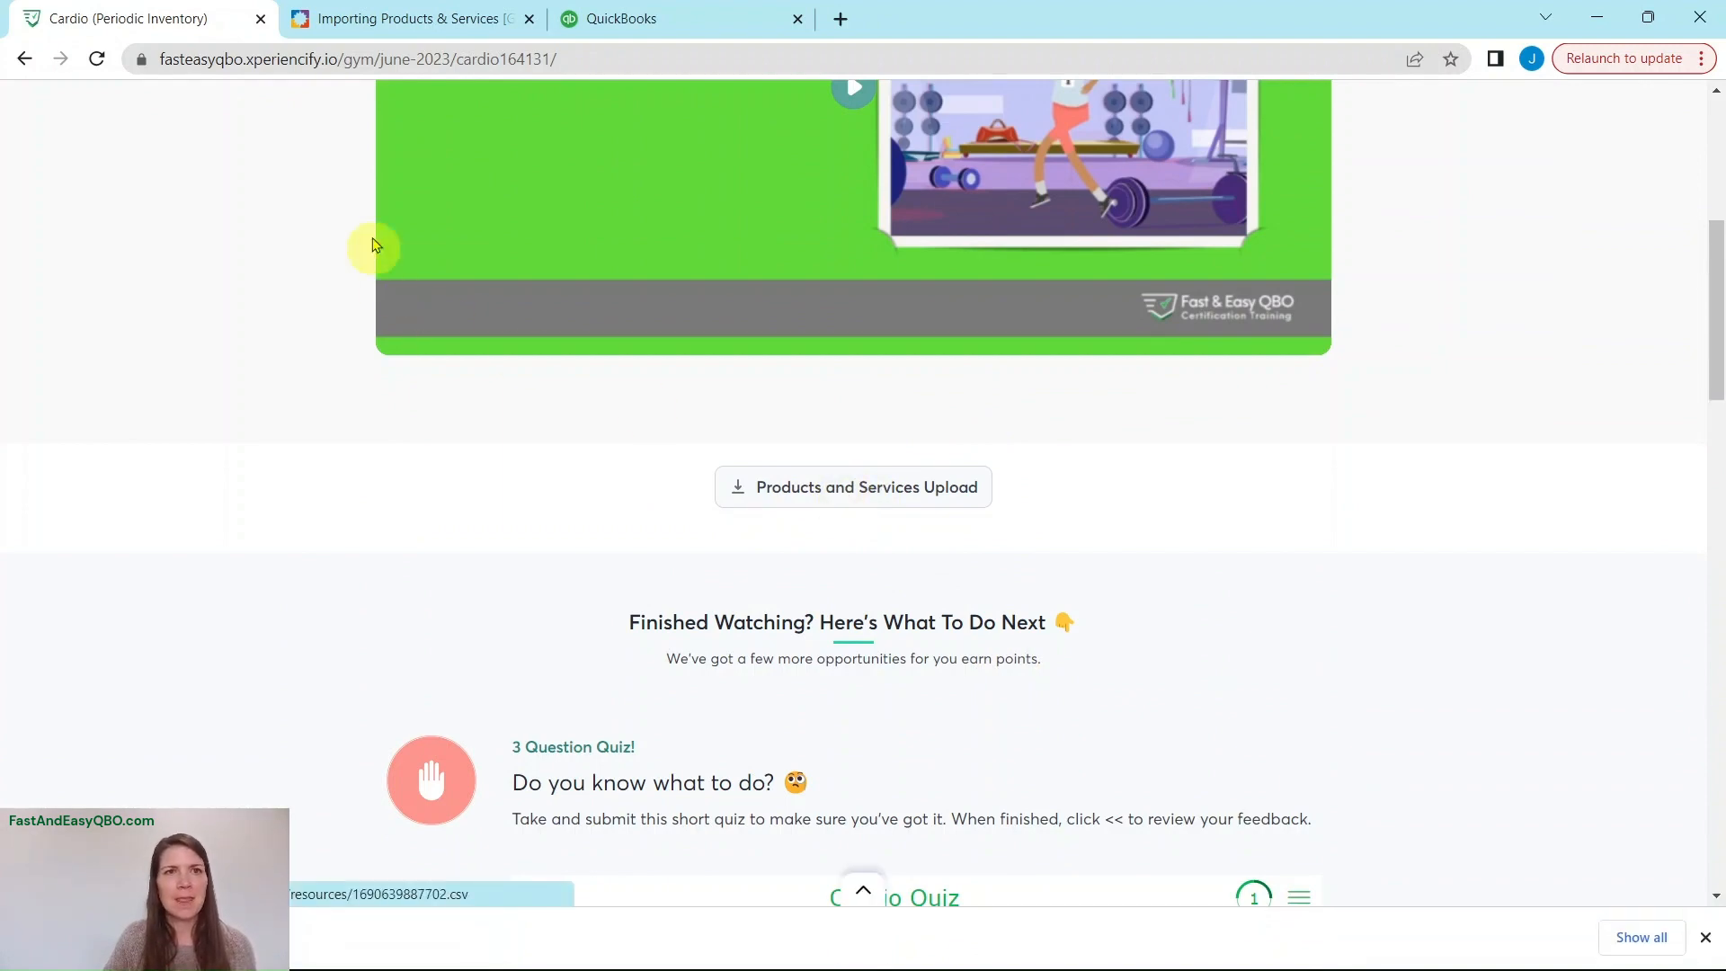
# Read the exercise's New Accounts introduction and Step 1, then switch to QuickBooks and open the chart of accounts.
pyautogui.click(350, 18)
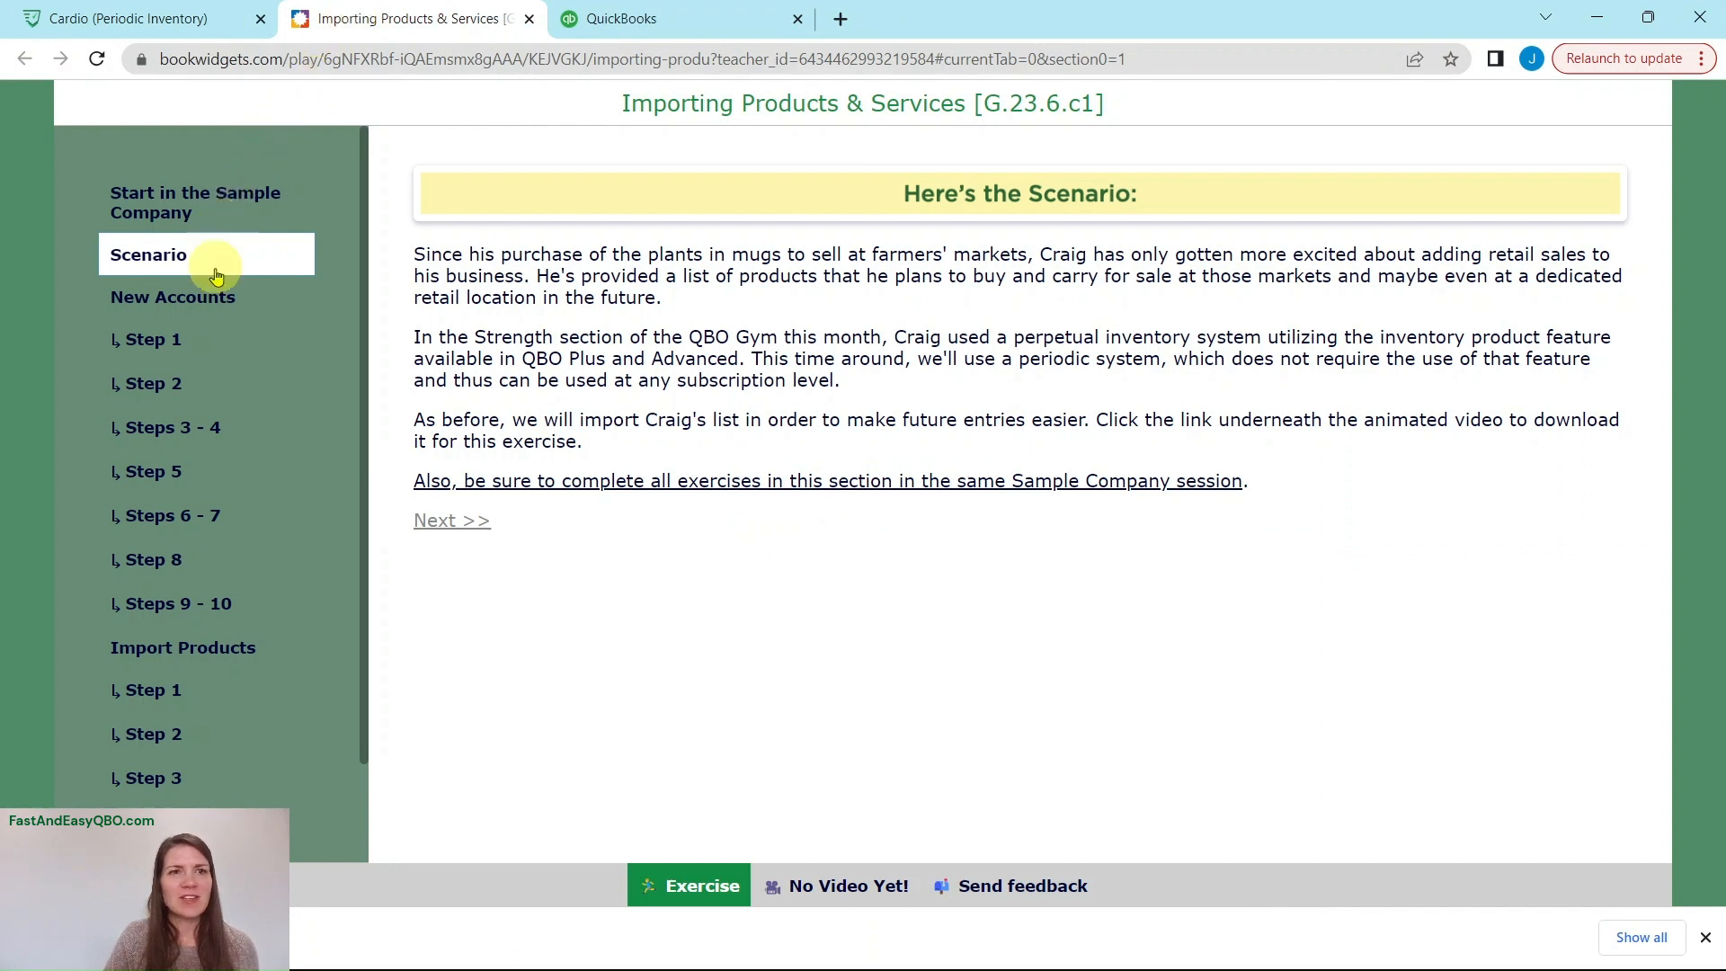
pyautogui.click(155, 306)
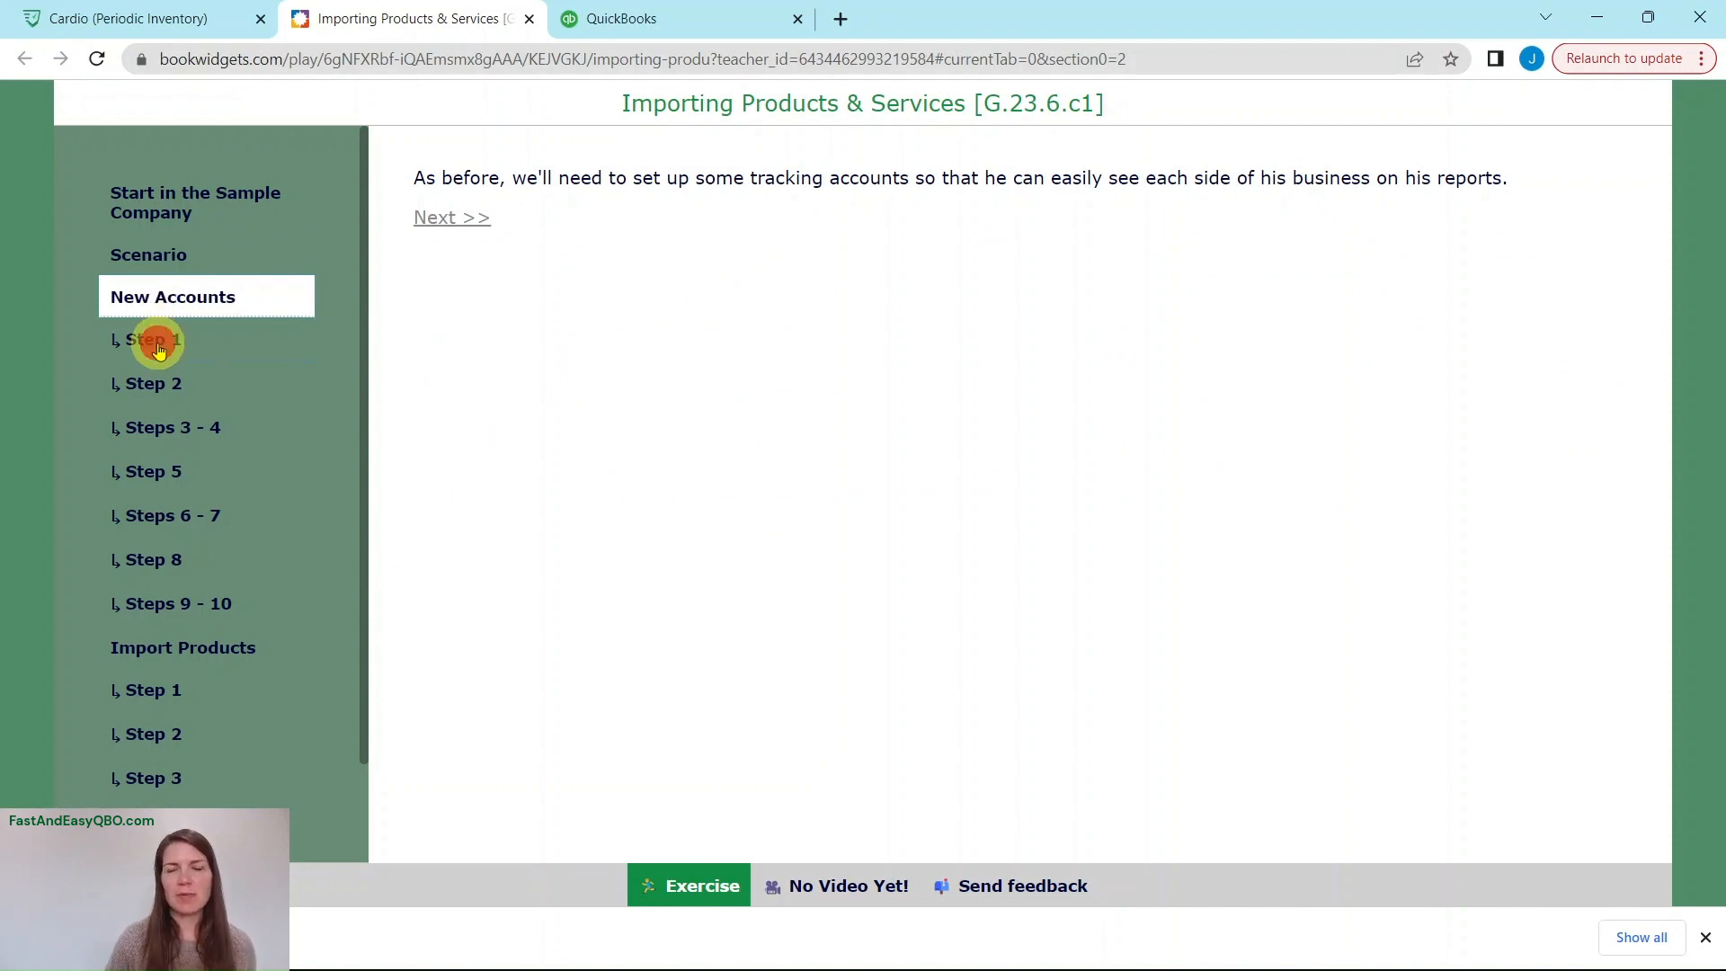
pyautogui.click(158, 349)
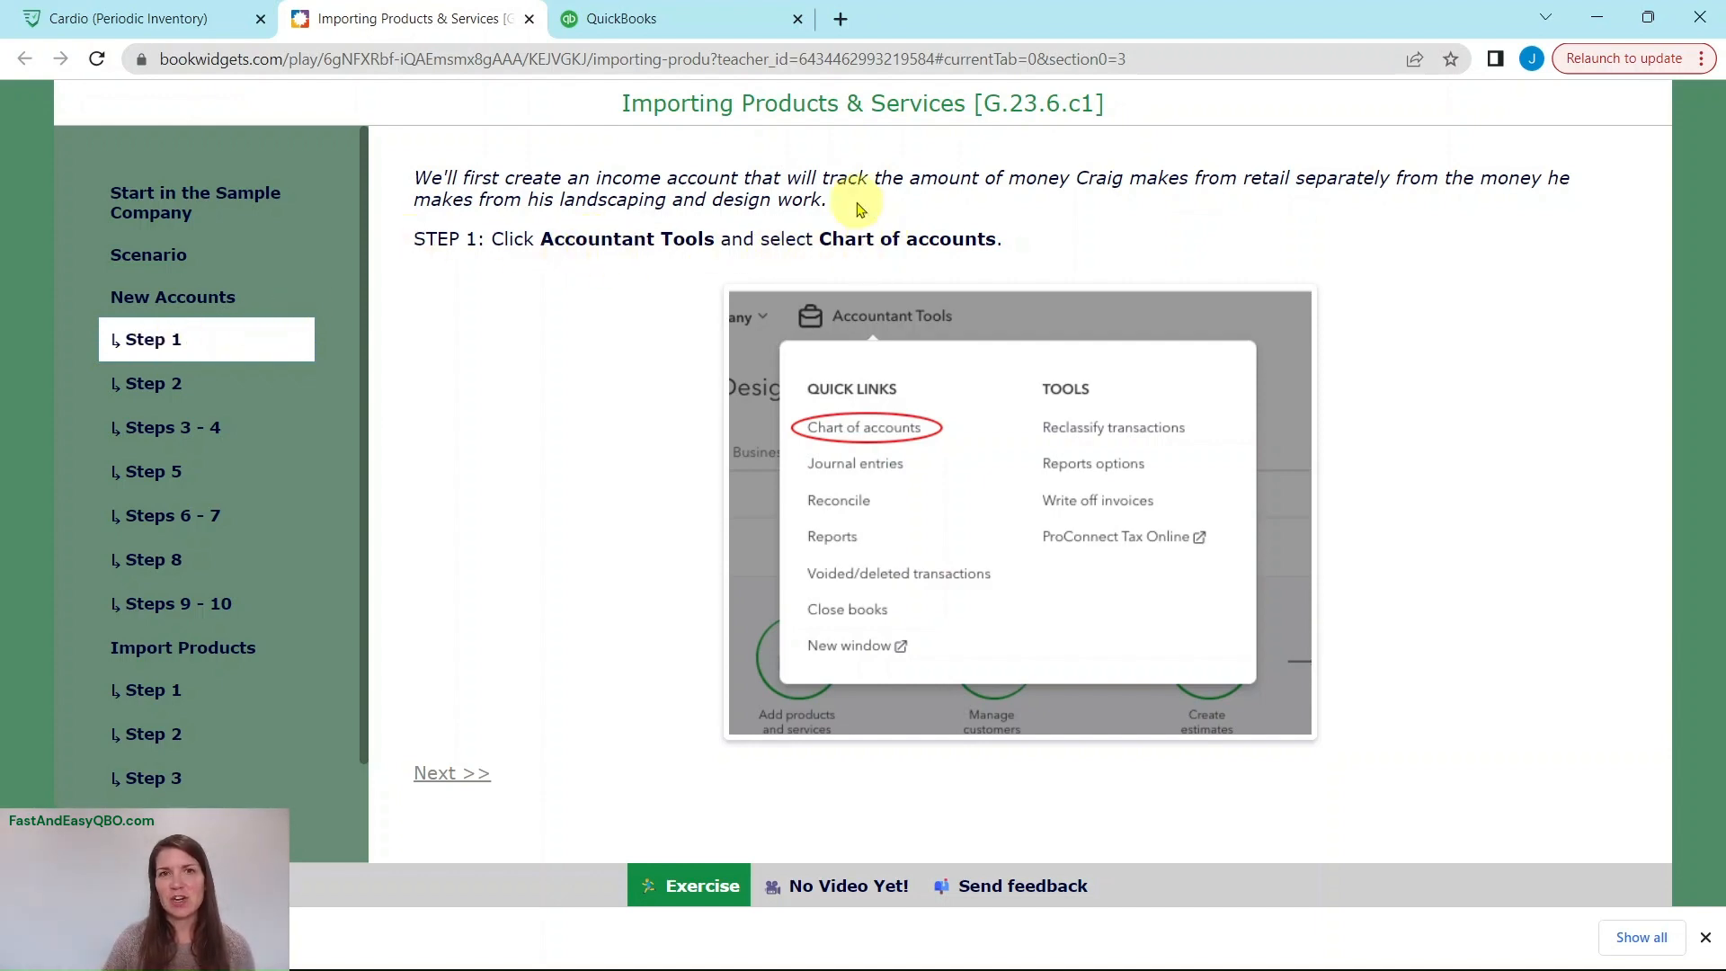
pyautogui.click(692, 25)
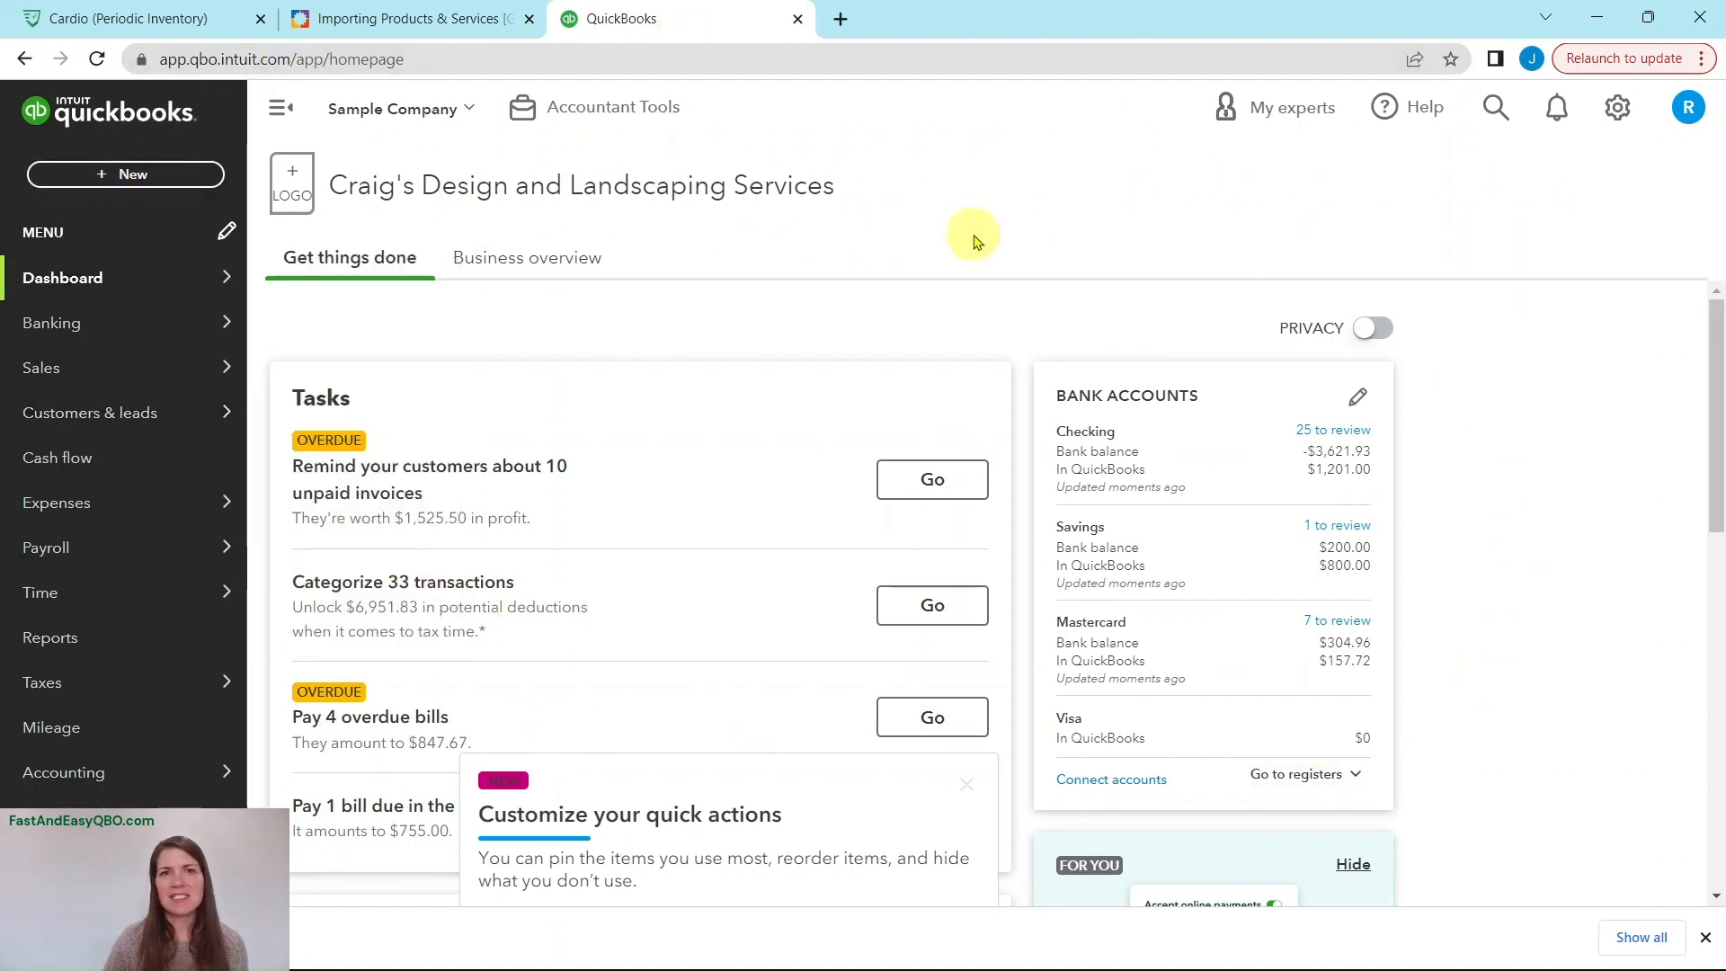
pyautogui.click(600, 119)
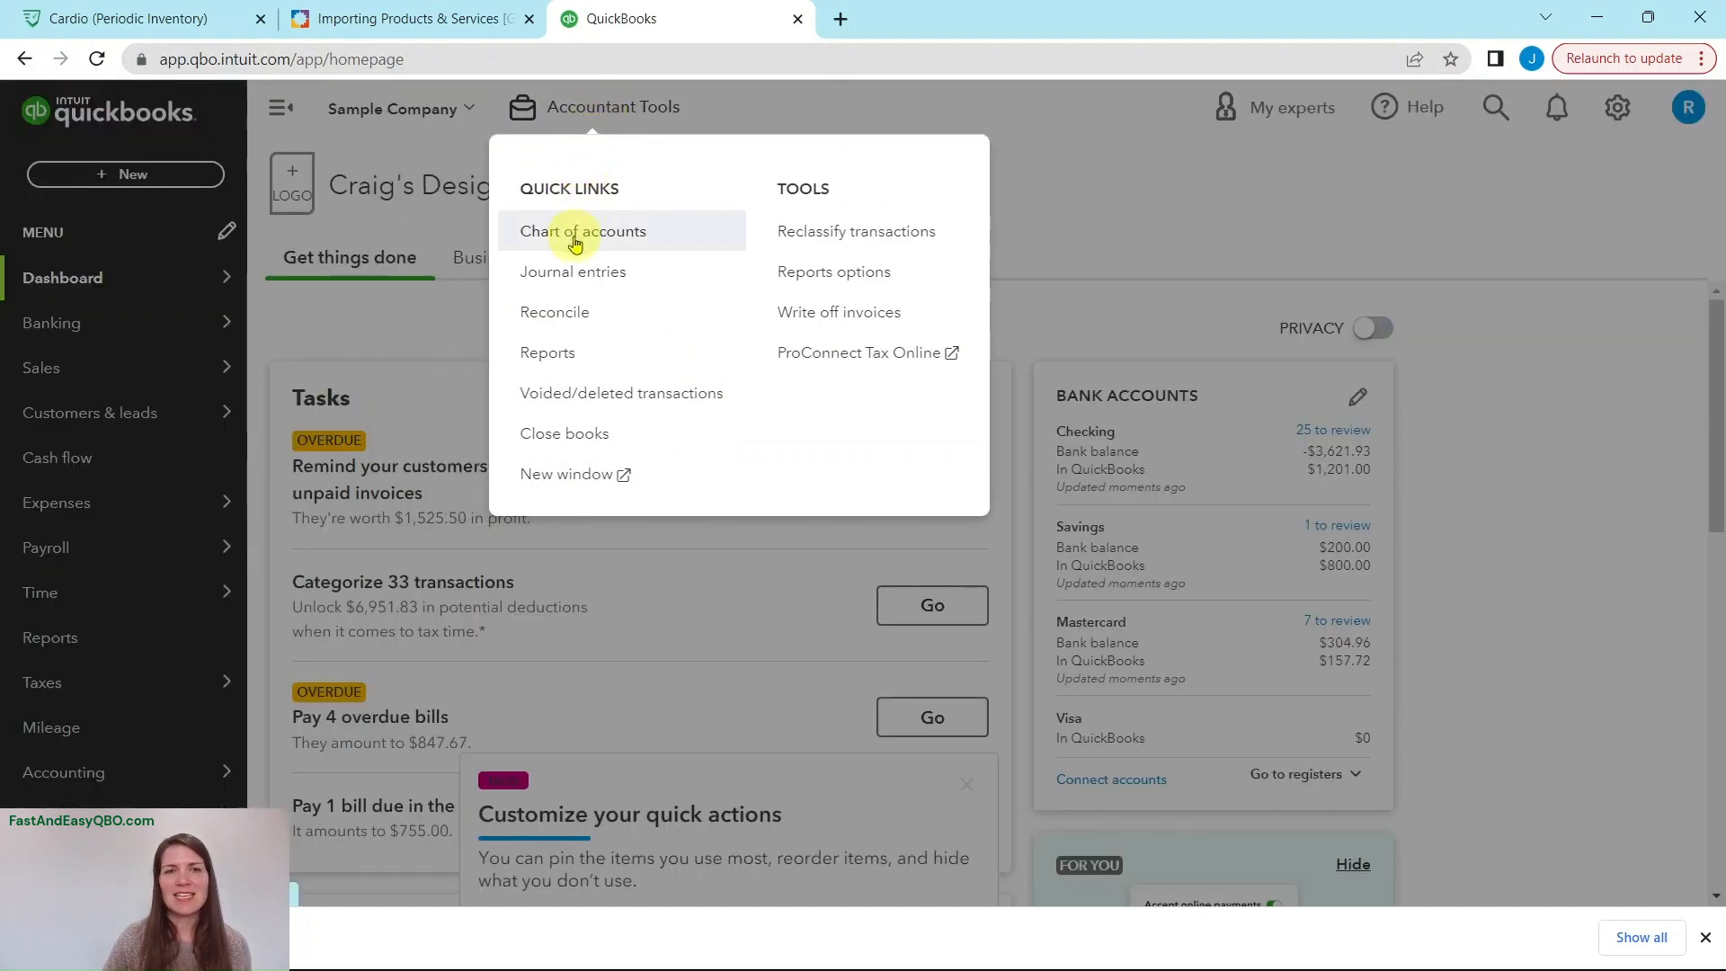
pyautogui.click(576, 239)
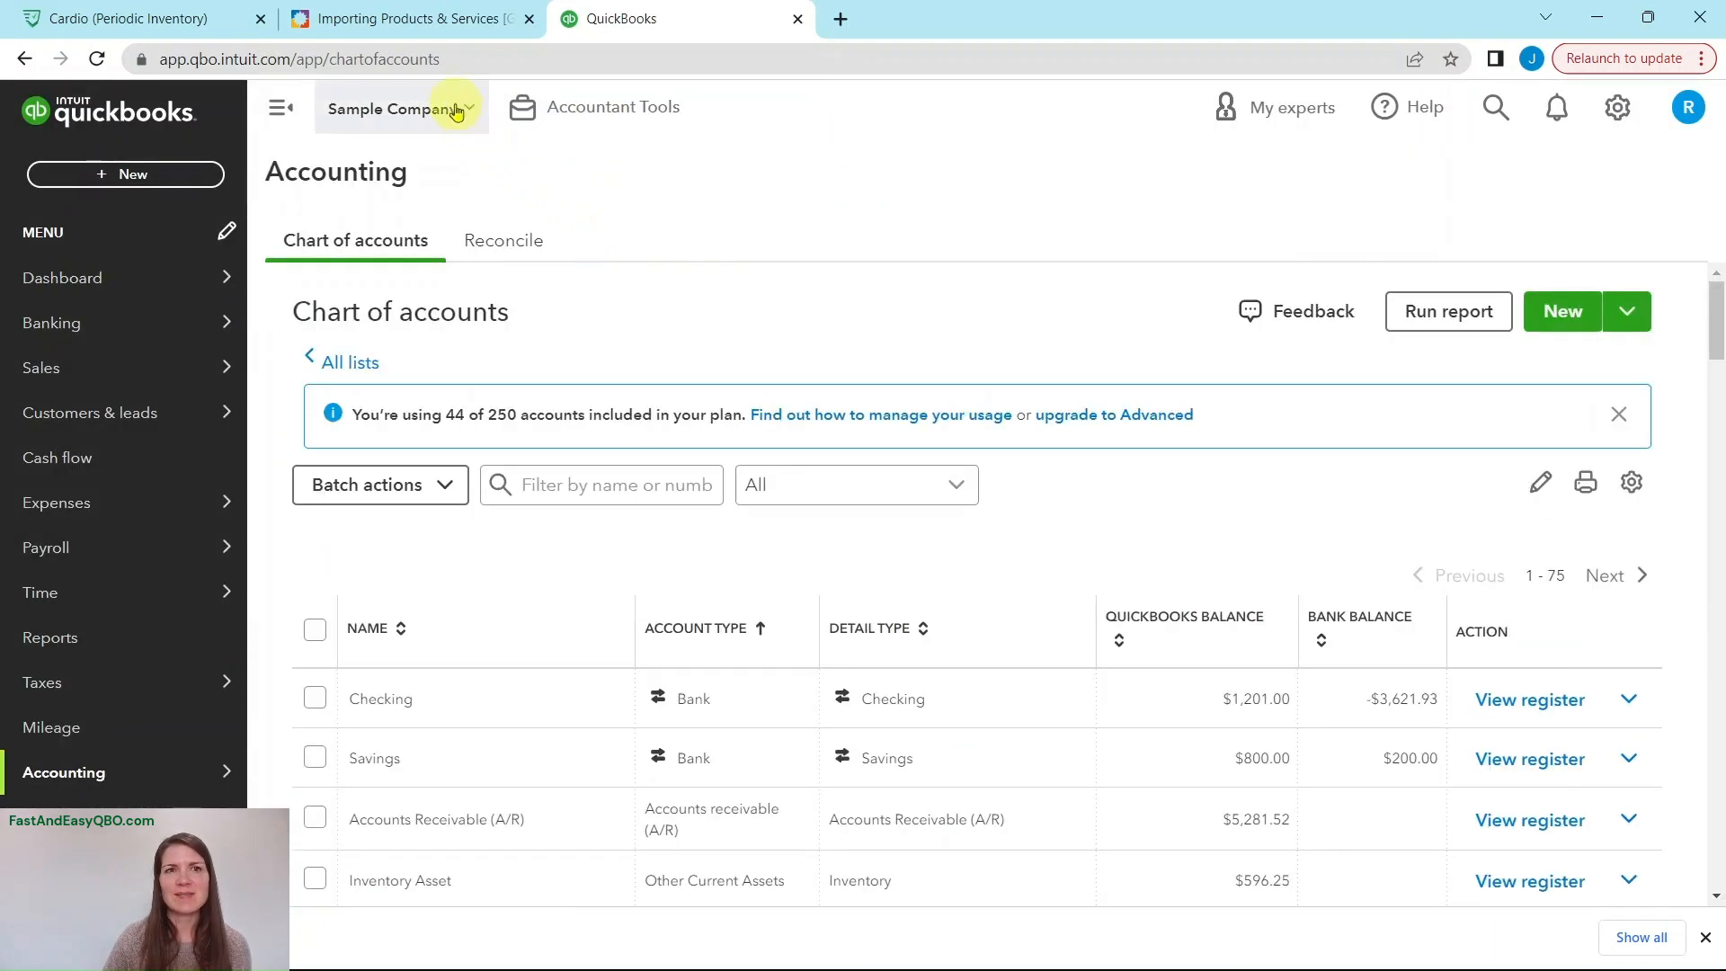
# Following exercise Steps 2 and 3, start a new account in QuickBooks and choose Income as its account type.
pyautogui.click(423, 22)
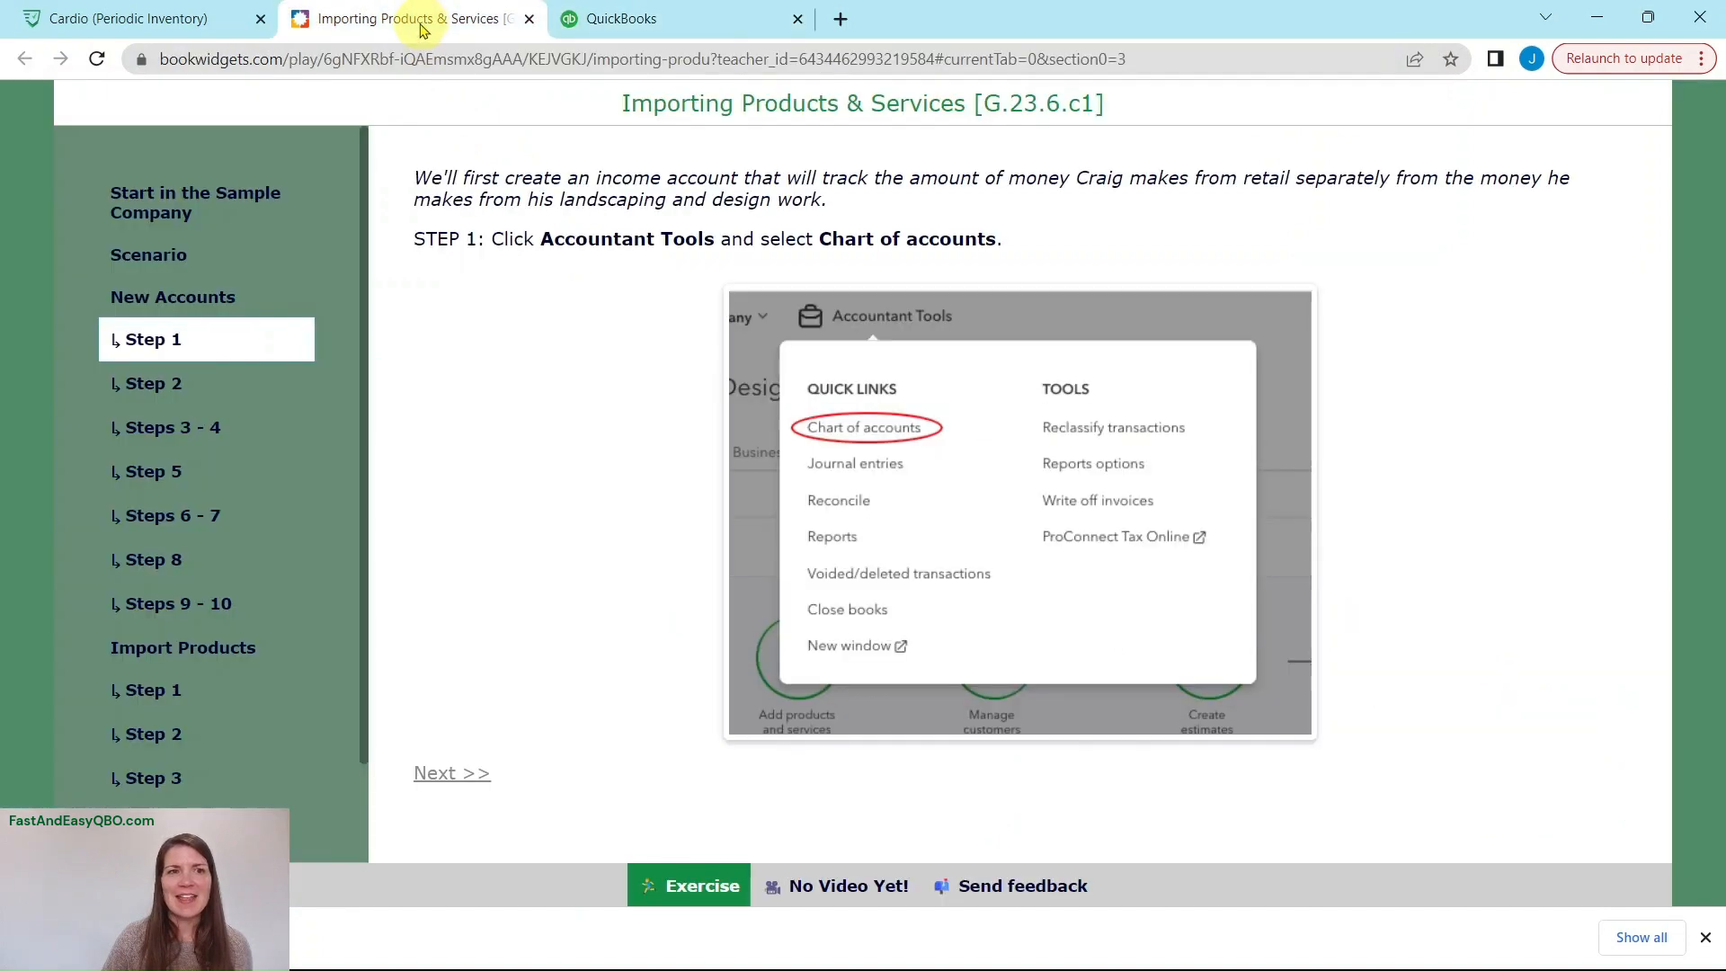
pyautogui.click(174, 386)
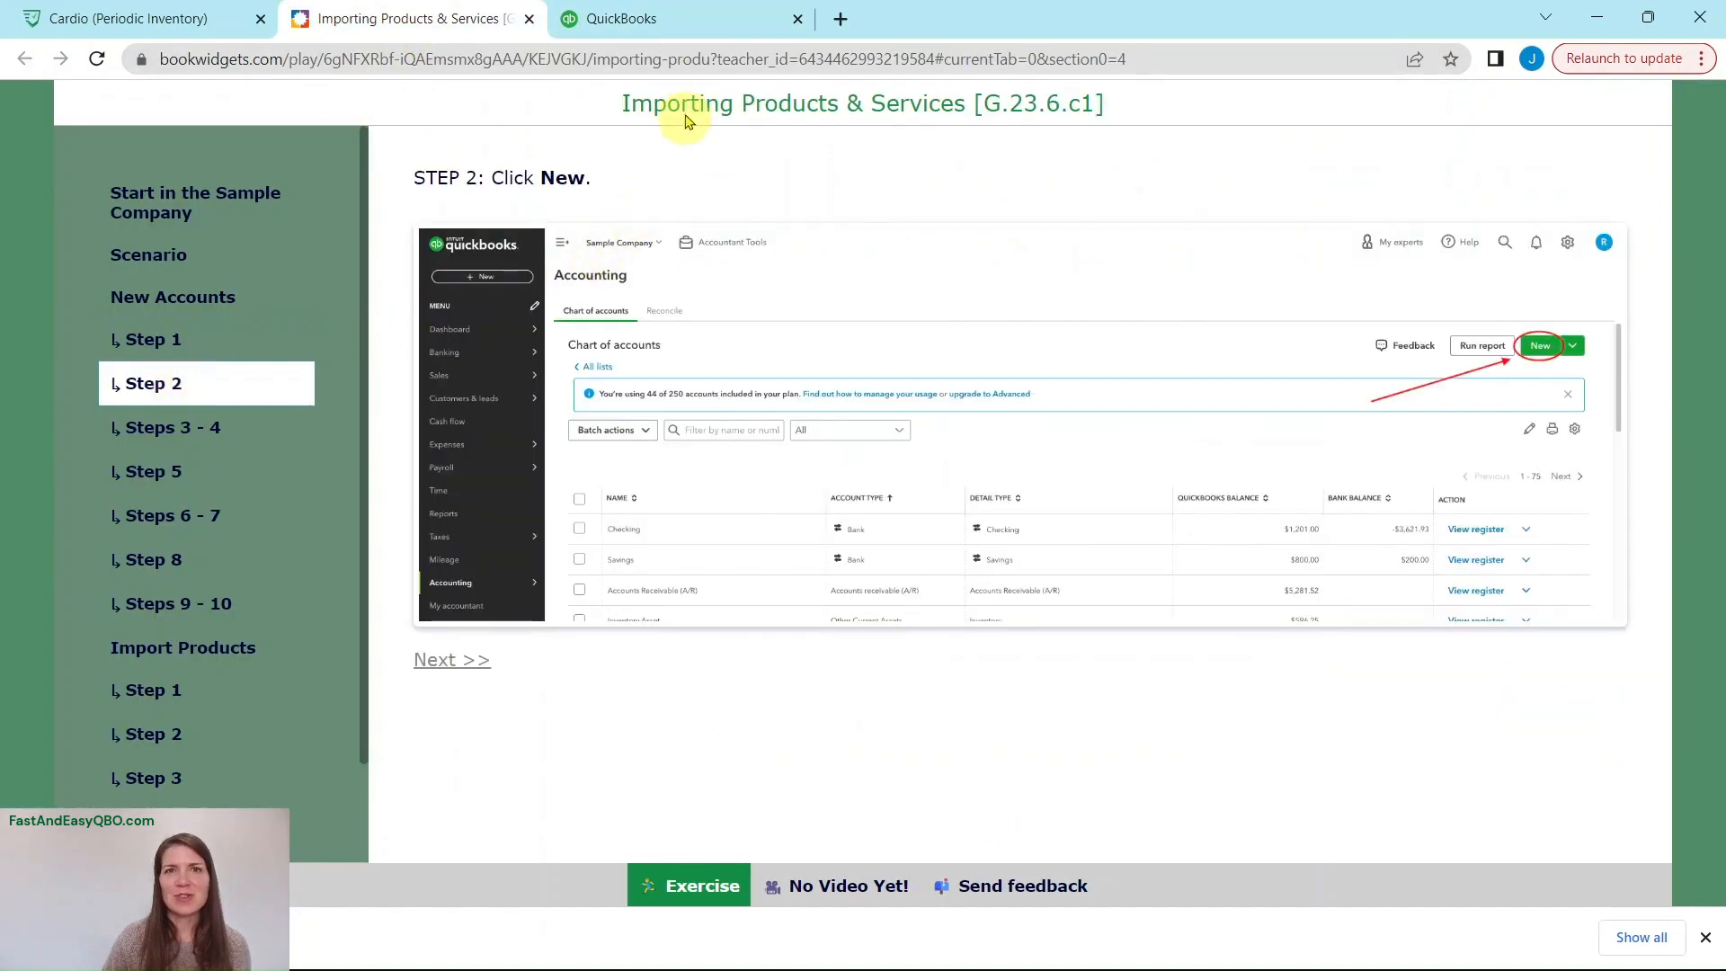
pyautogui.click(680, 27)
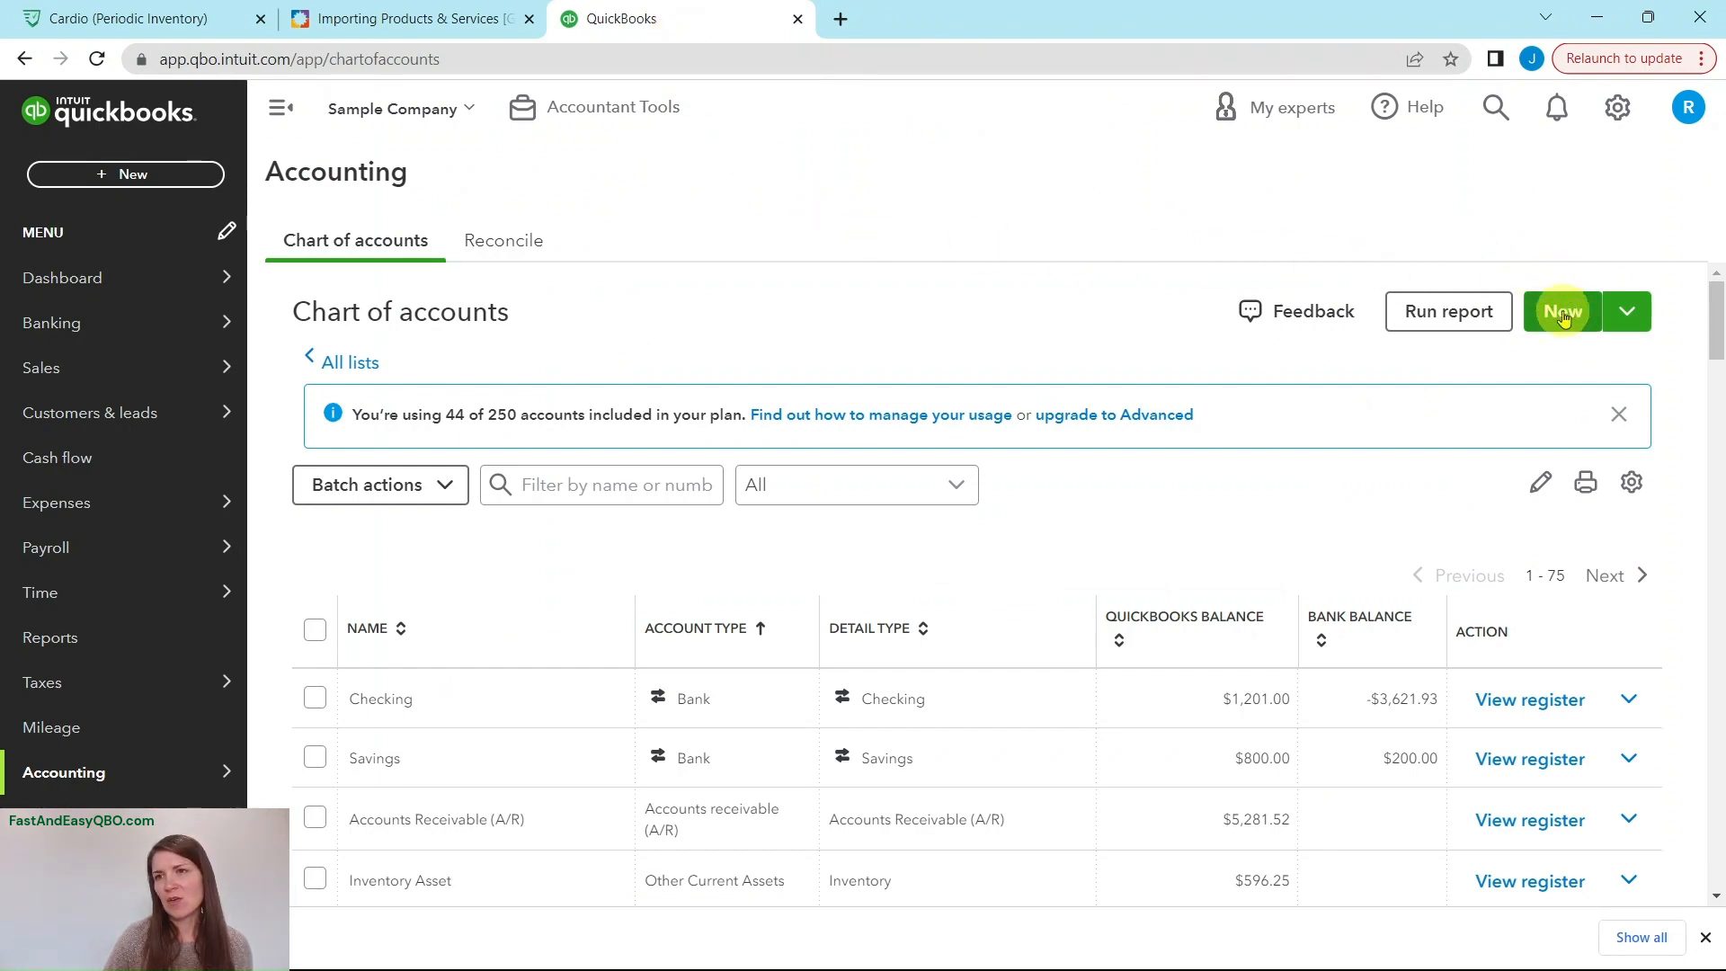
pyautogui.click(1563, 315)
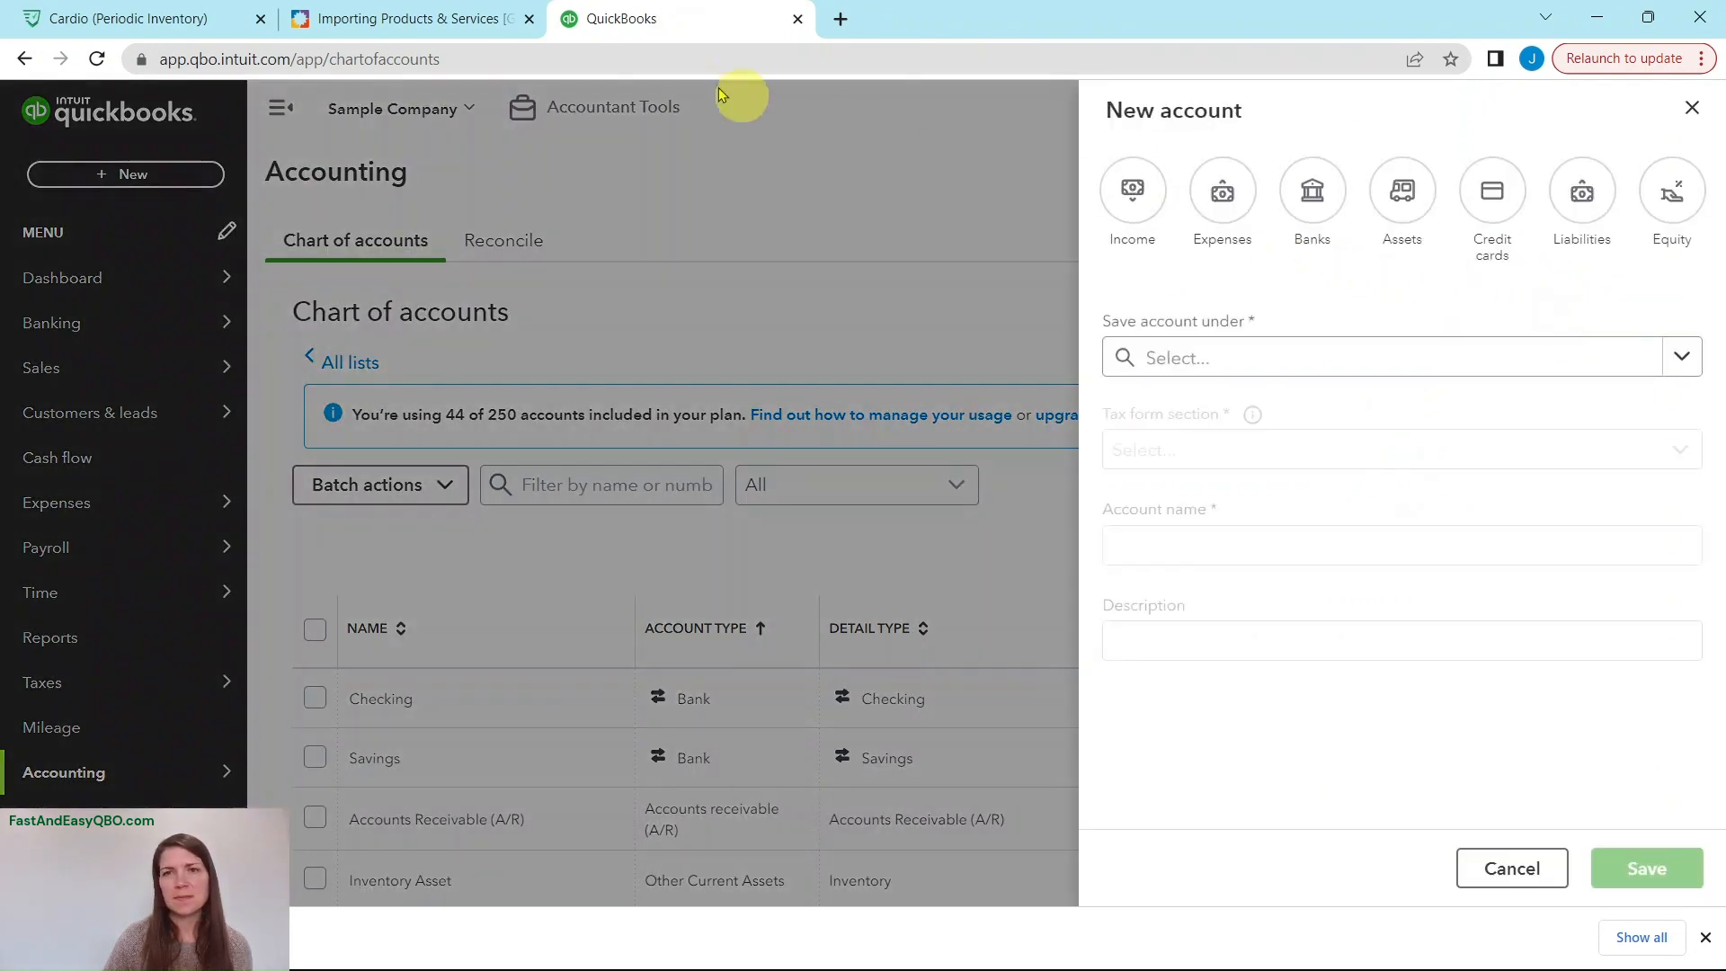
pyautogui.click(441, 27)
pyautogui.click(176, 430)
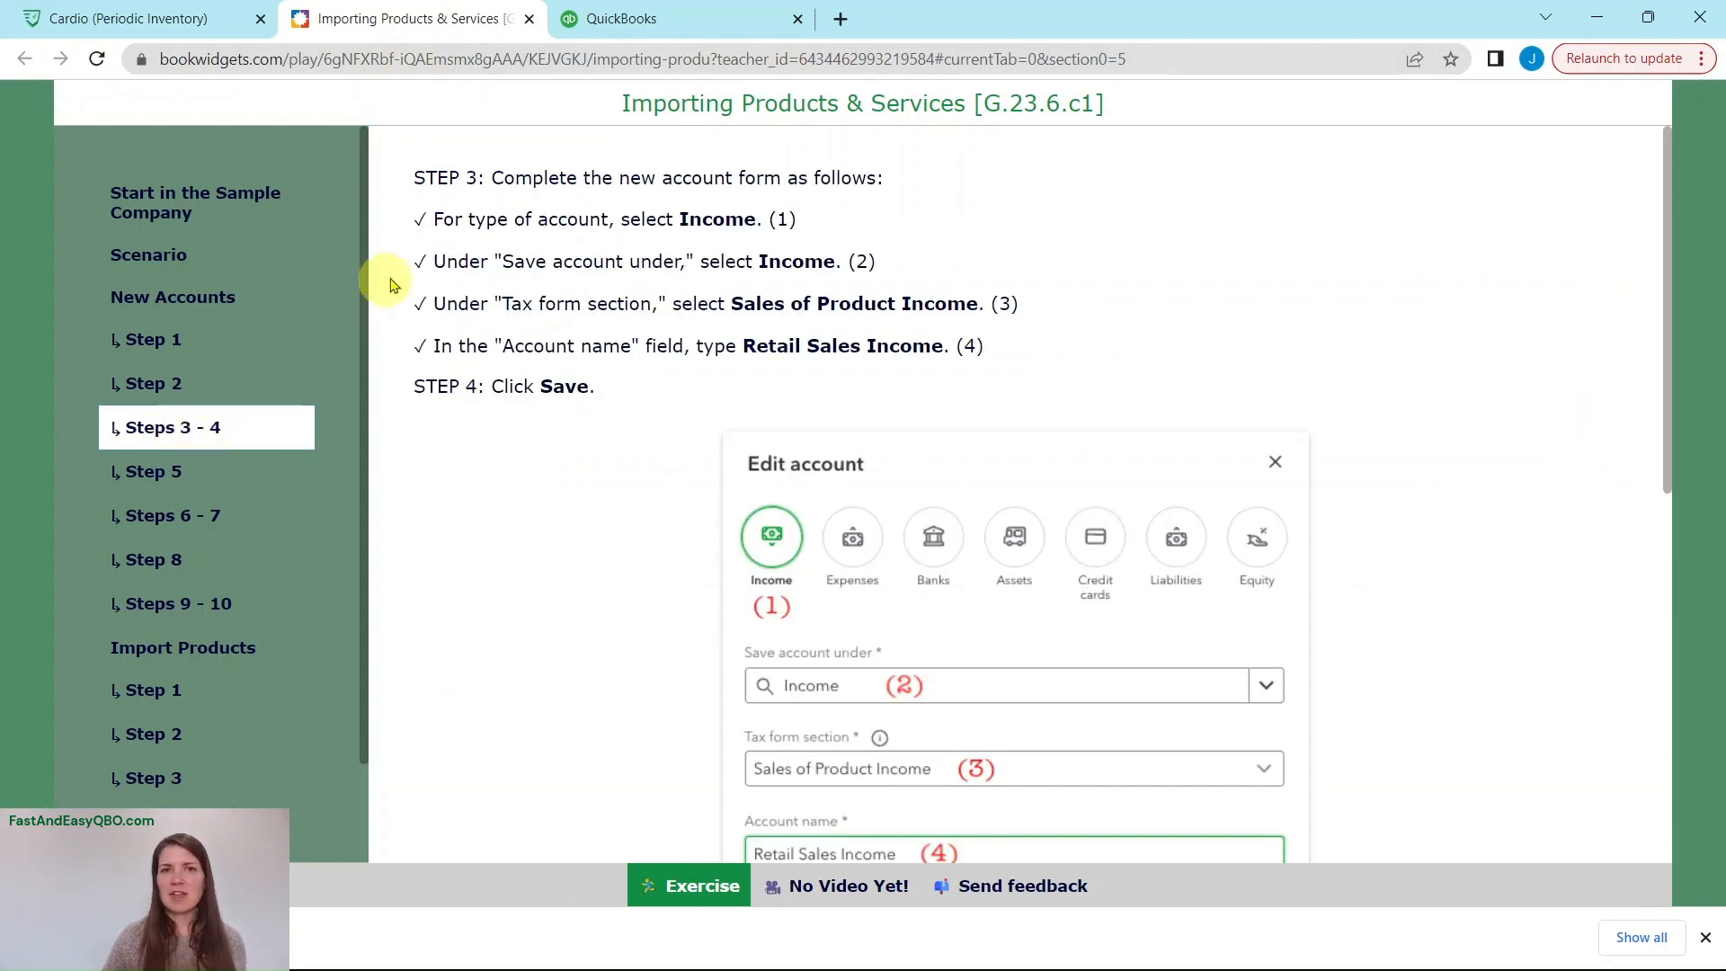
pyautogui.click(650, 17)
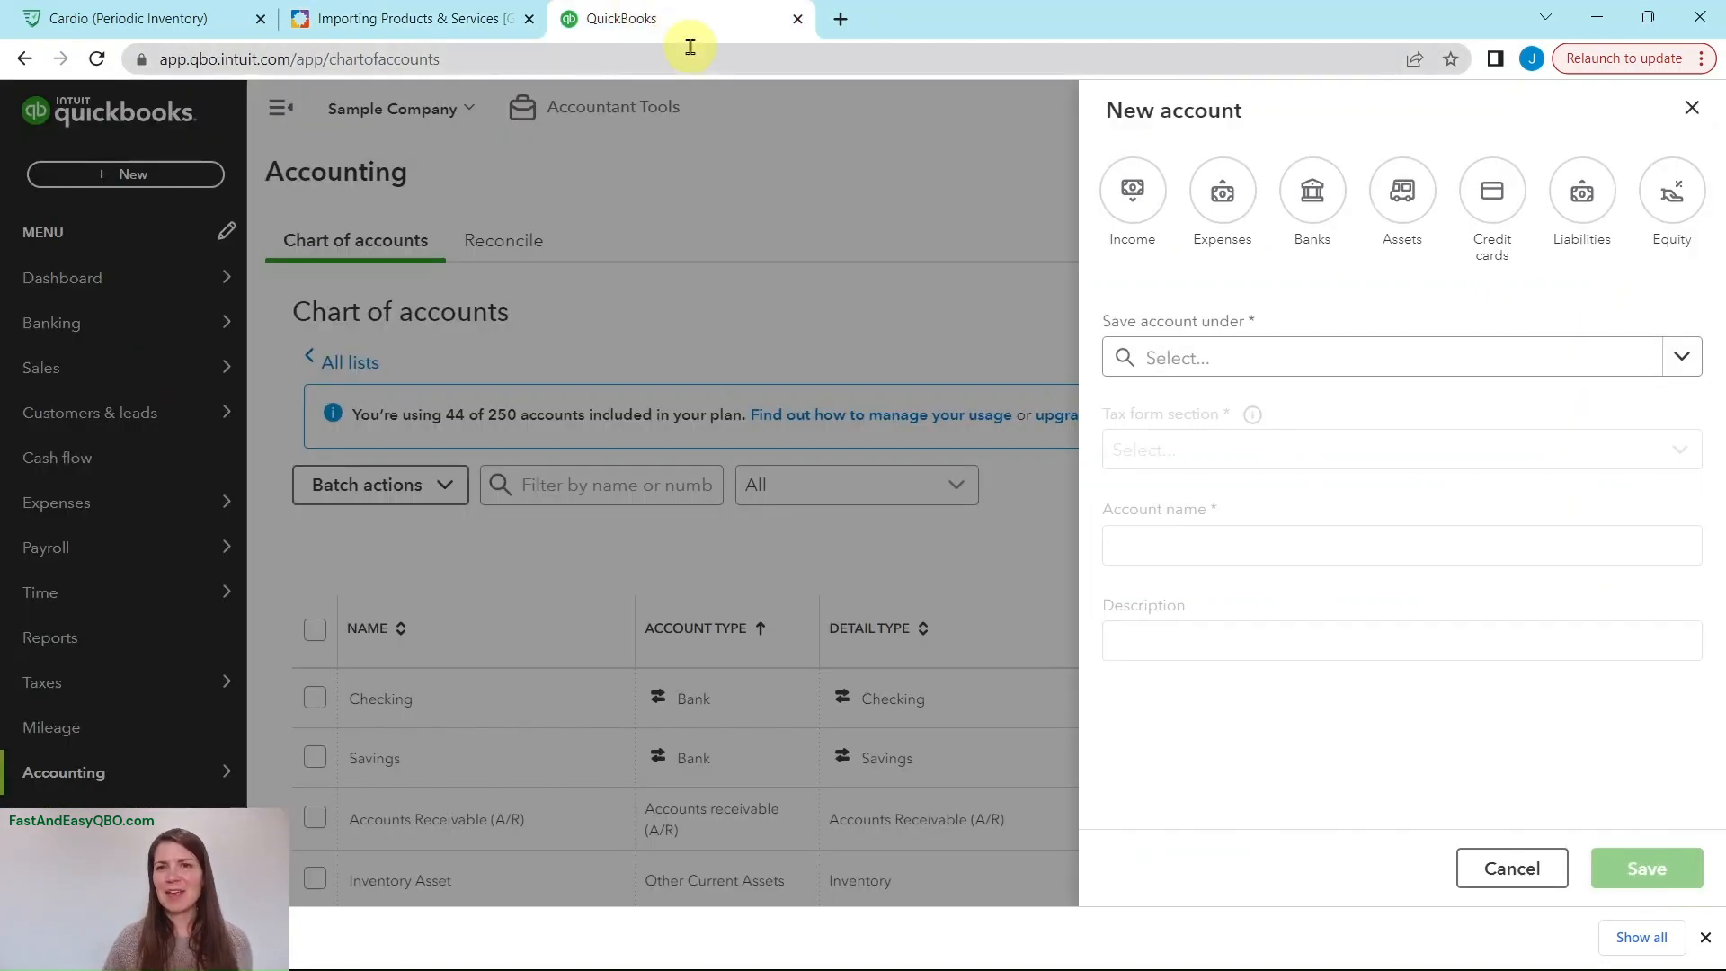
pyautogui.click(1132, 199)
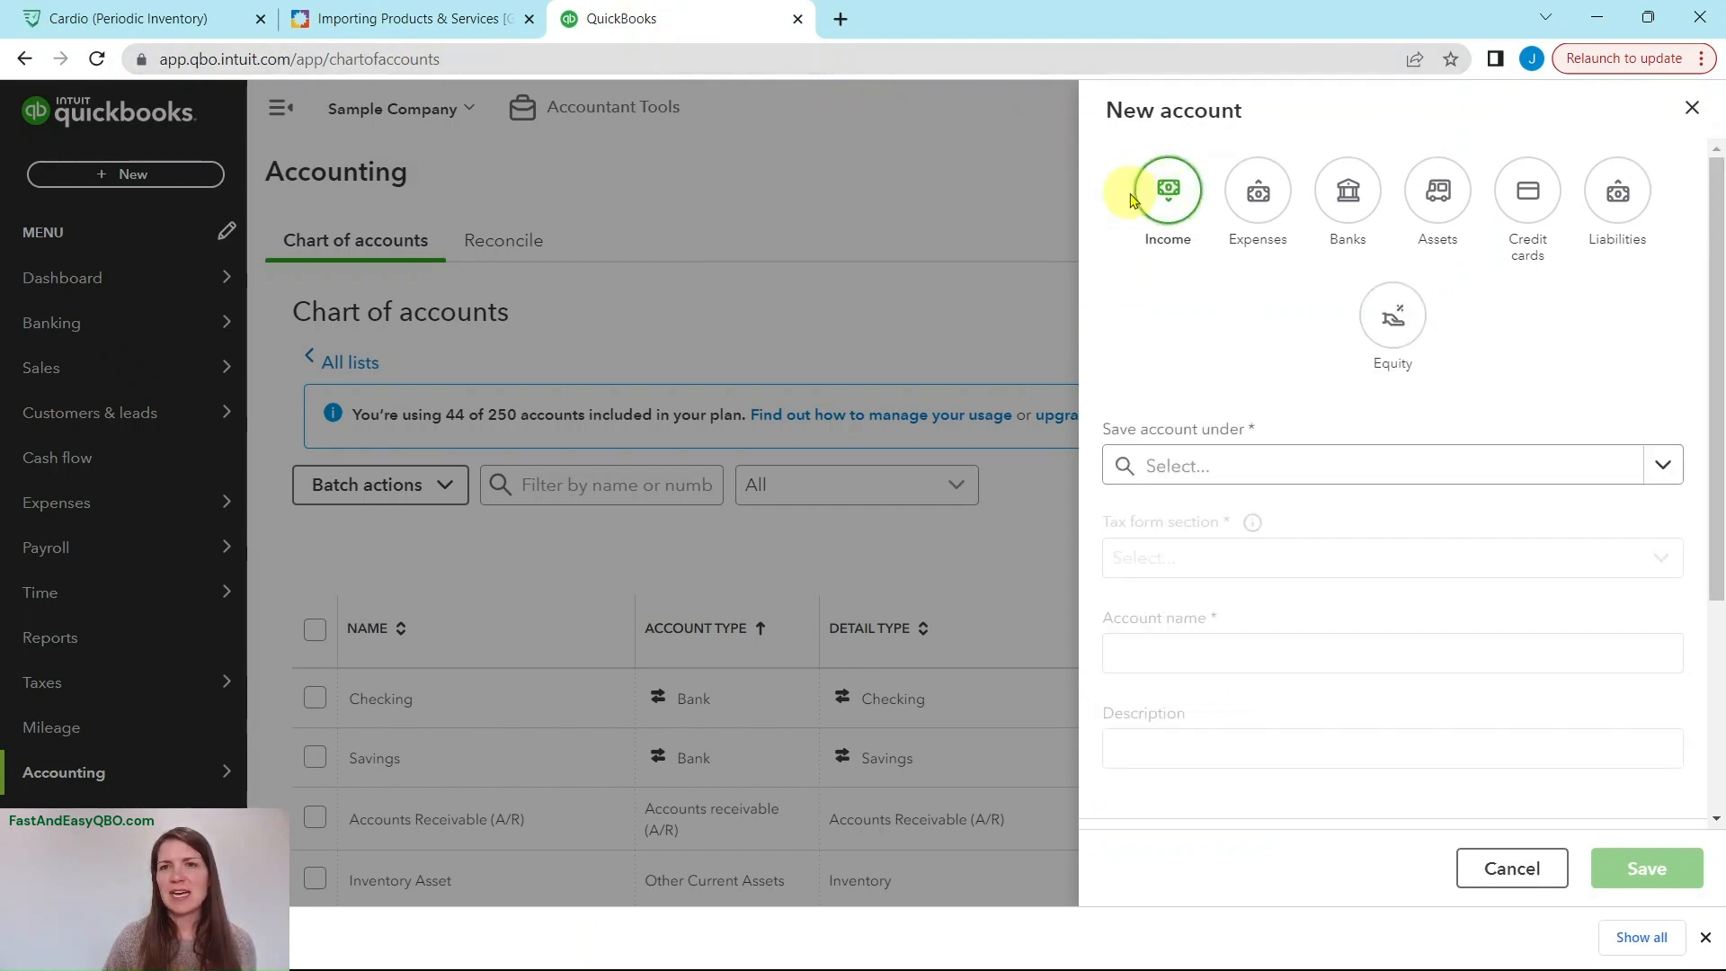
# Check the exercise instructions and set the new QuickBooks account to be saved under Income.
pyautogui.click(433, 29)
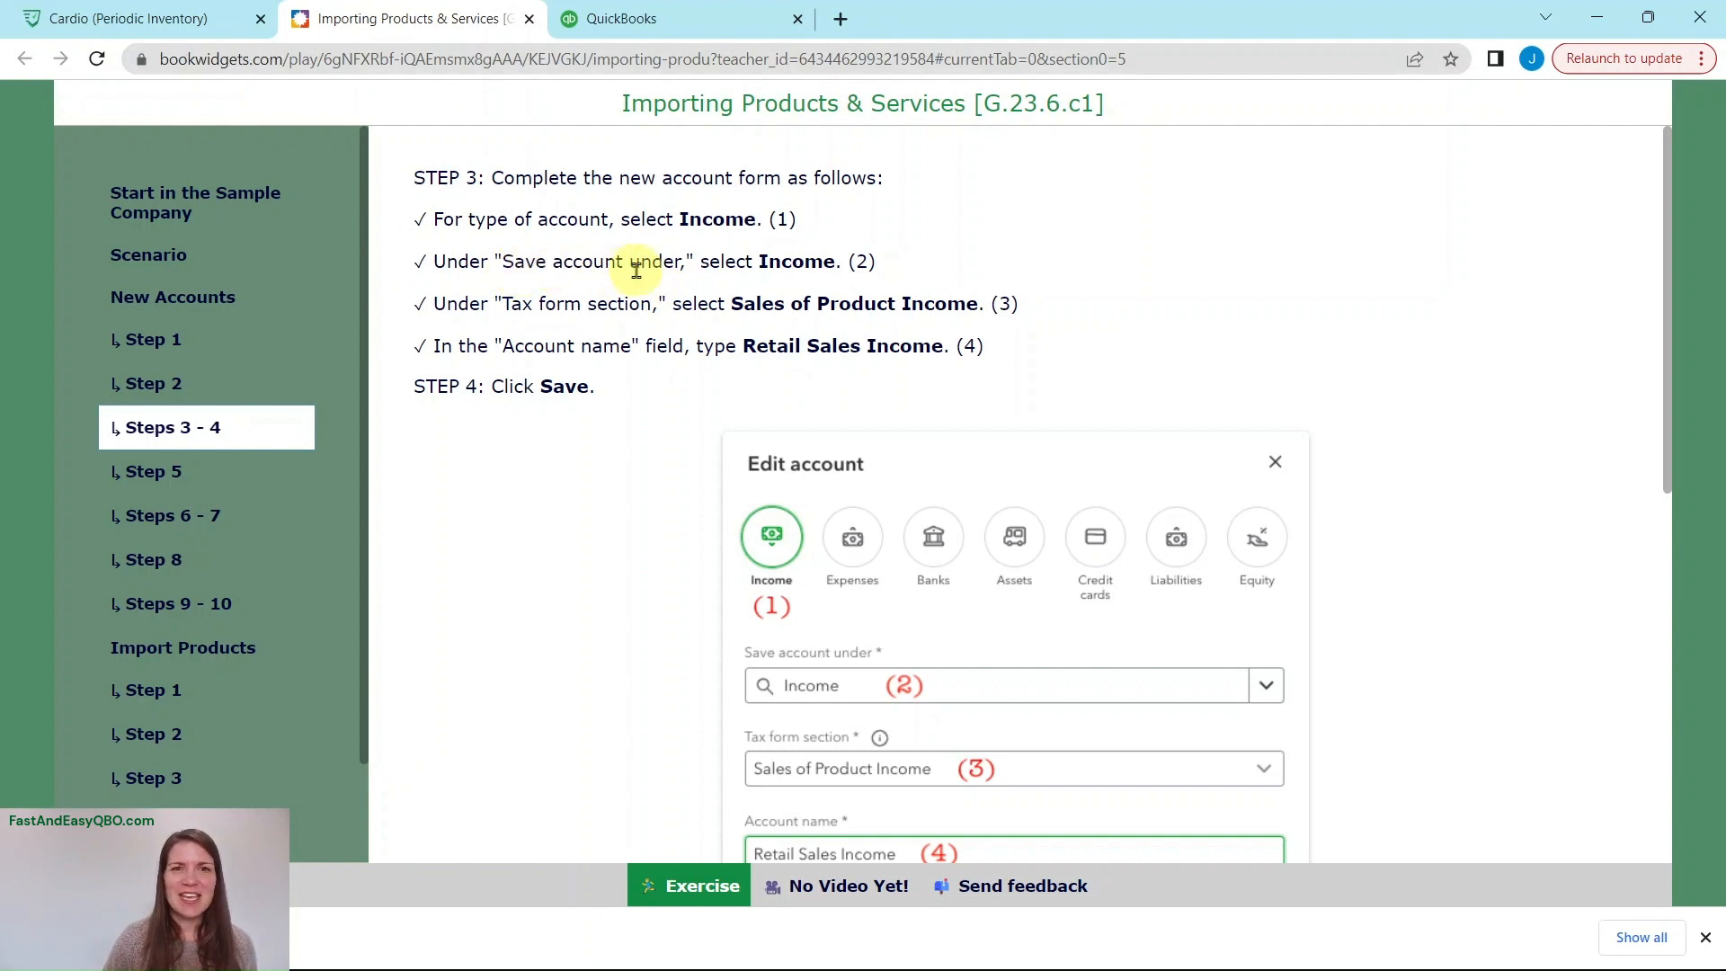
pyautogui.click(679, 27)
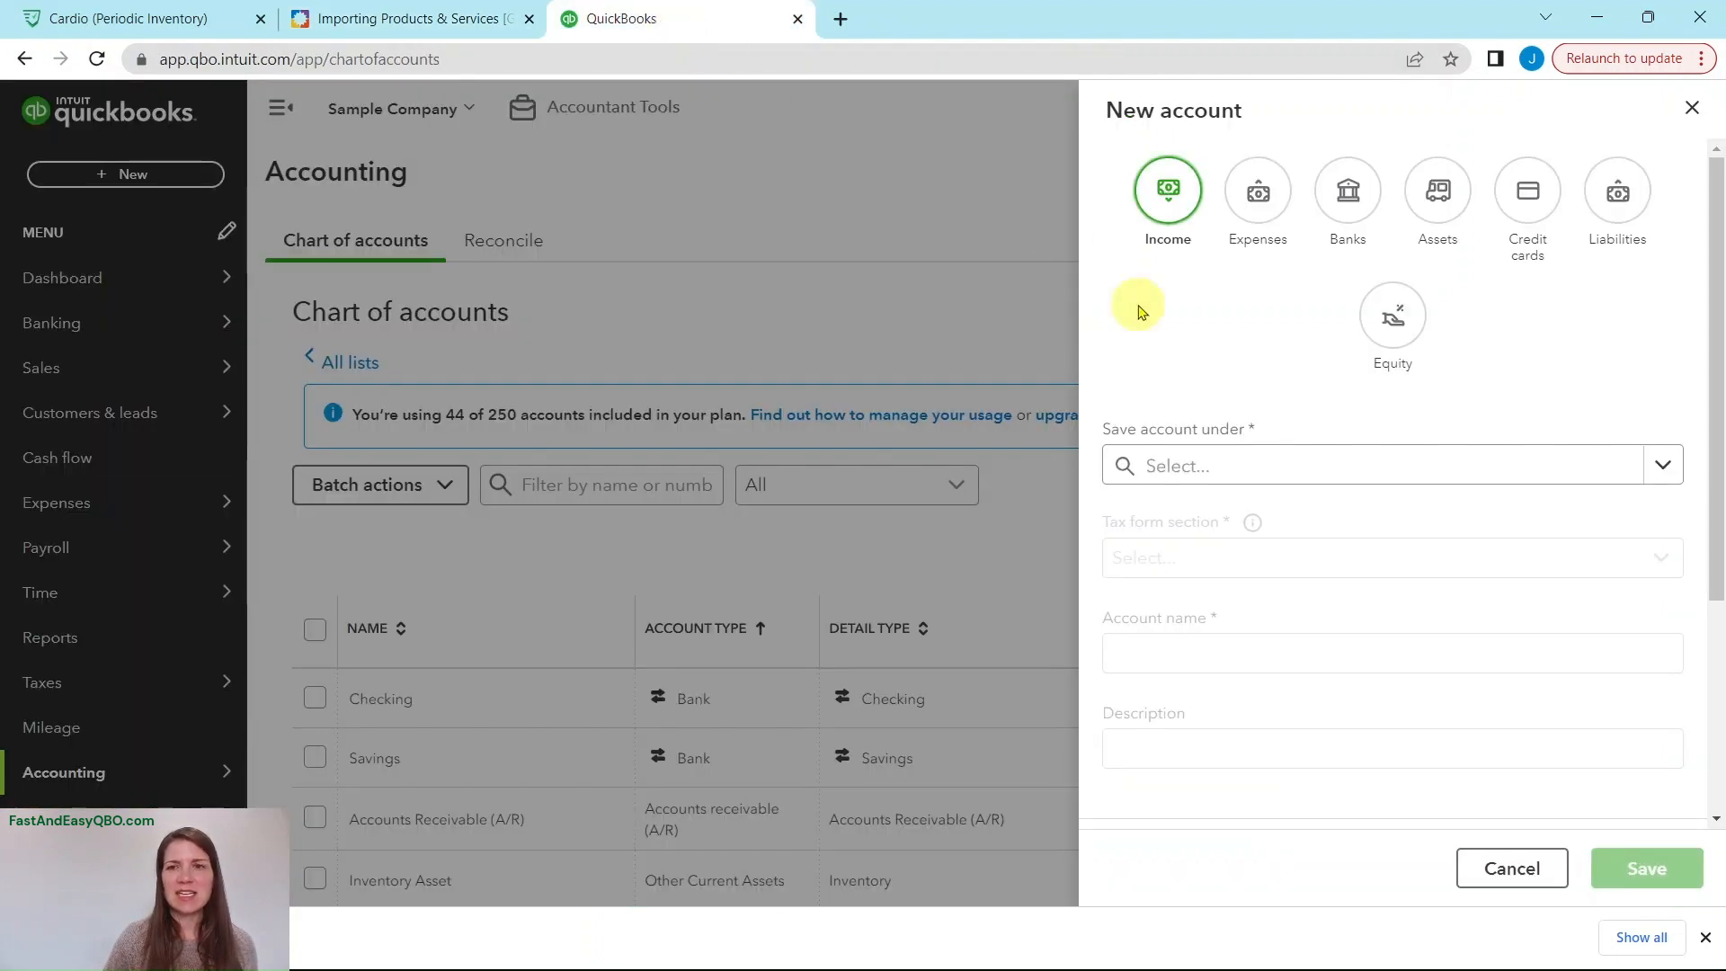
pyautogui.click(1240, 465)
pyautogui.click(1175, 519)
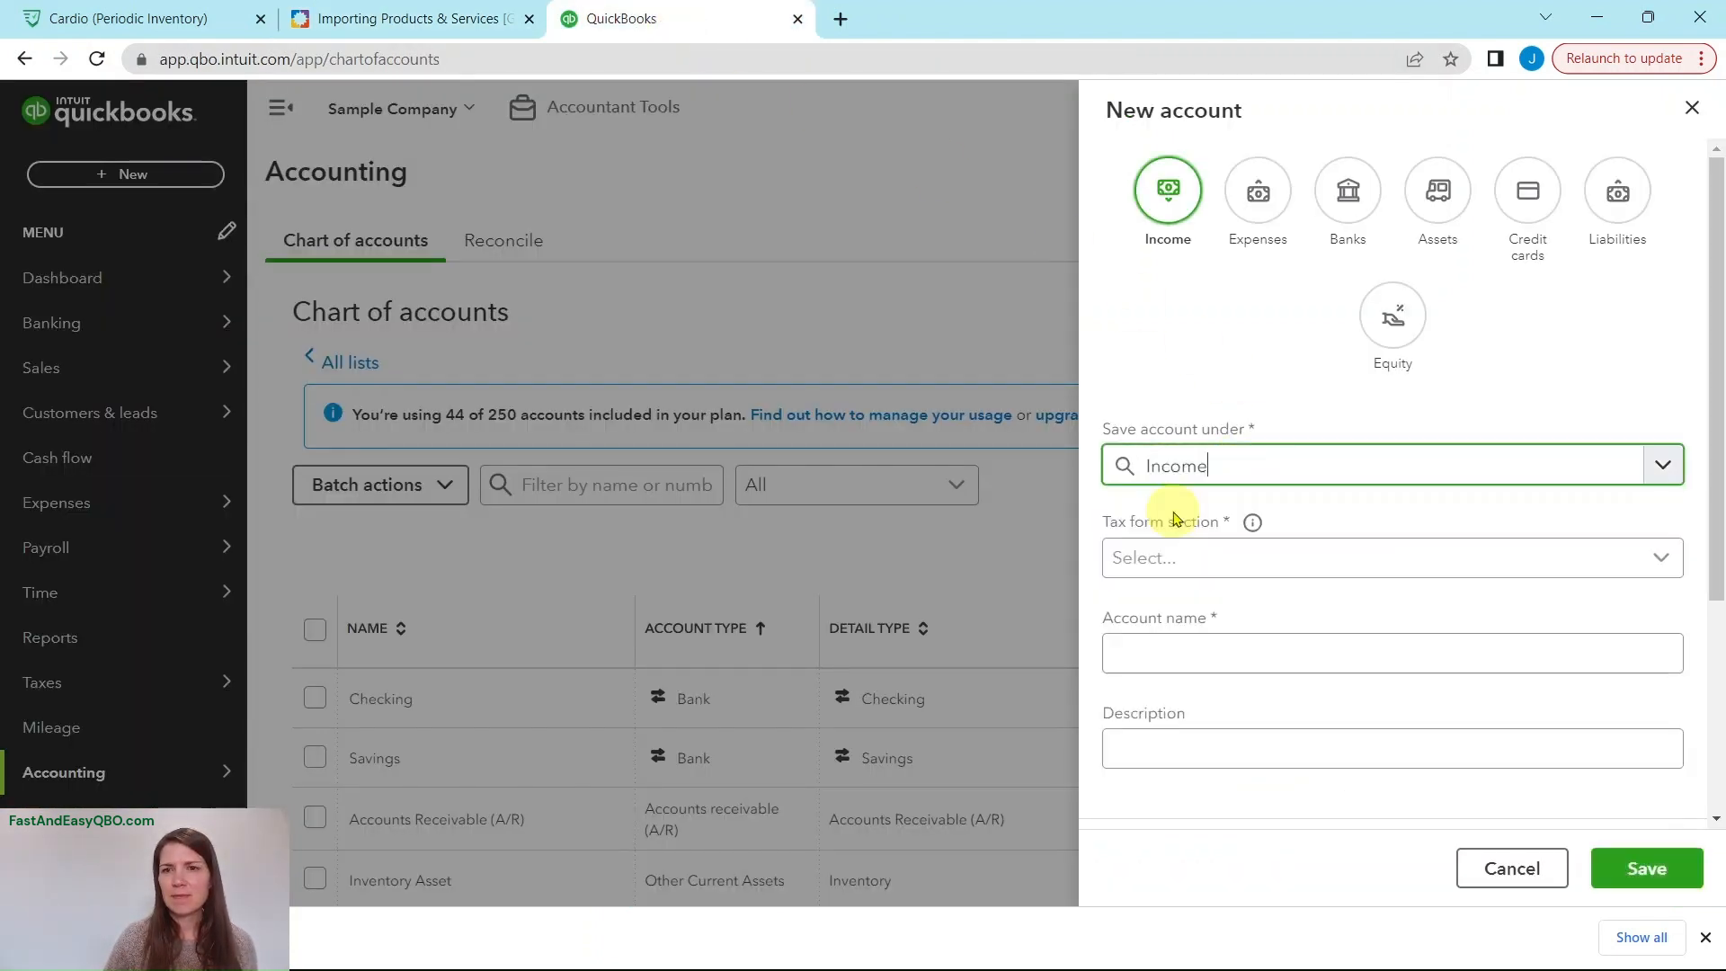
# Check the exercise for the tax form section and set it to Sales of Product Income in QuickBooks.
pyautogui.click(471, 20)
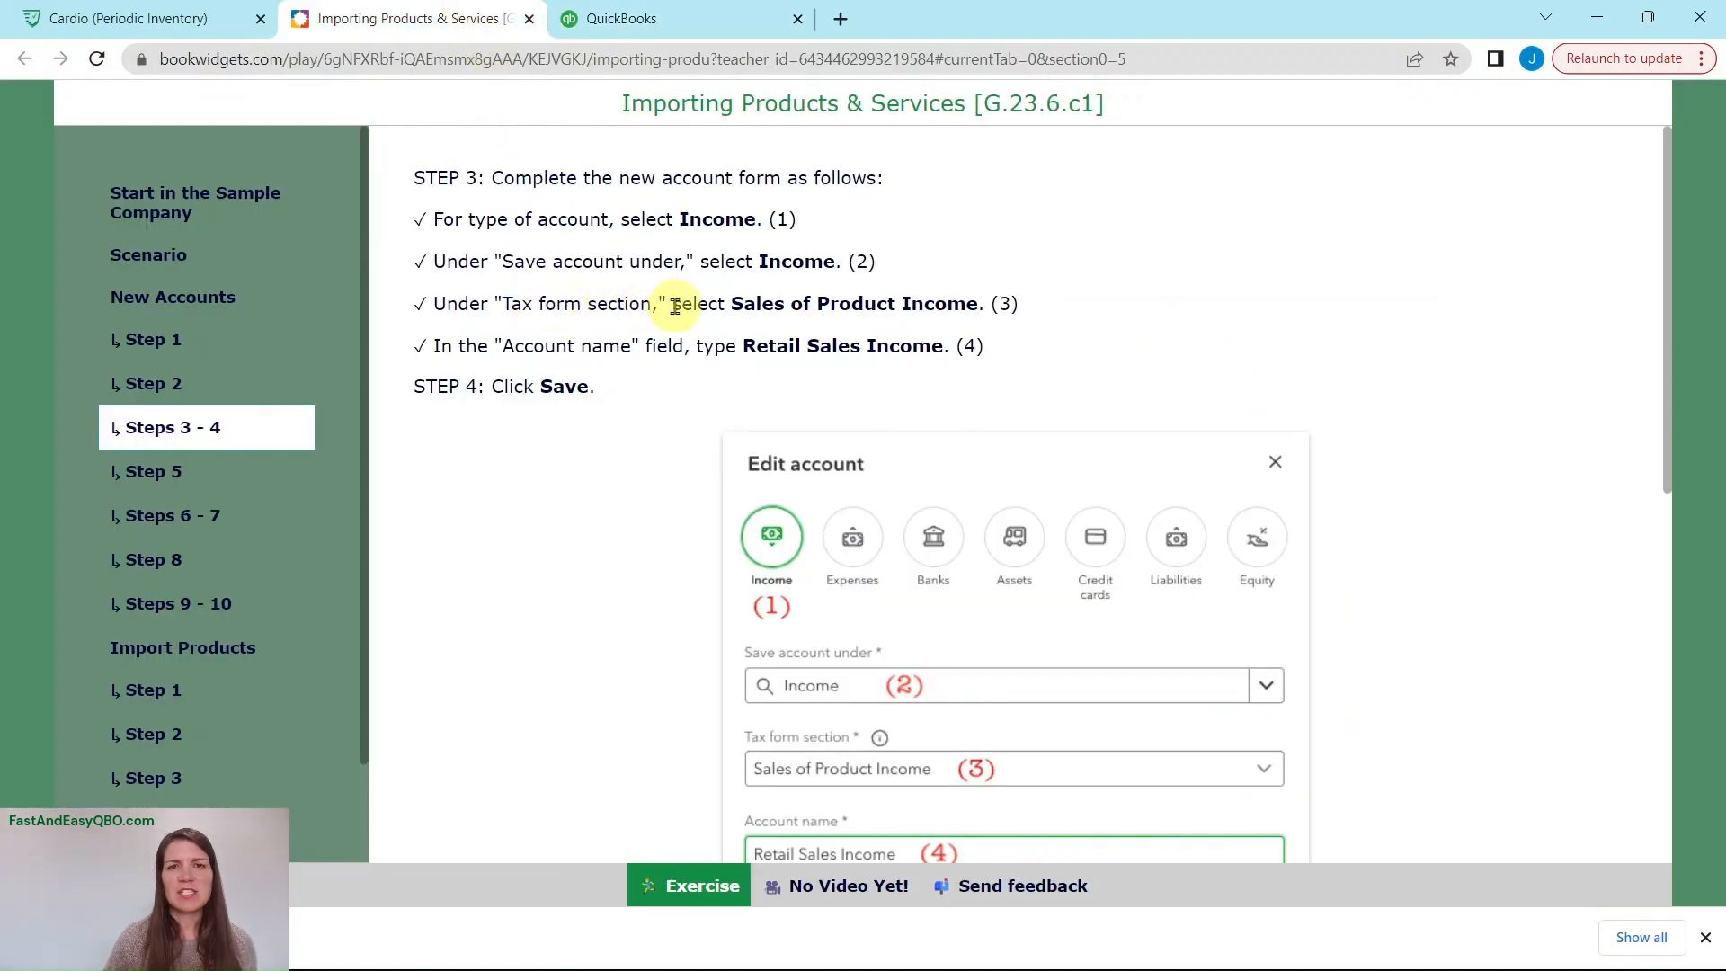
pyautogui.click(704, 22)
pyautogui.click(1301, 570)
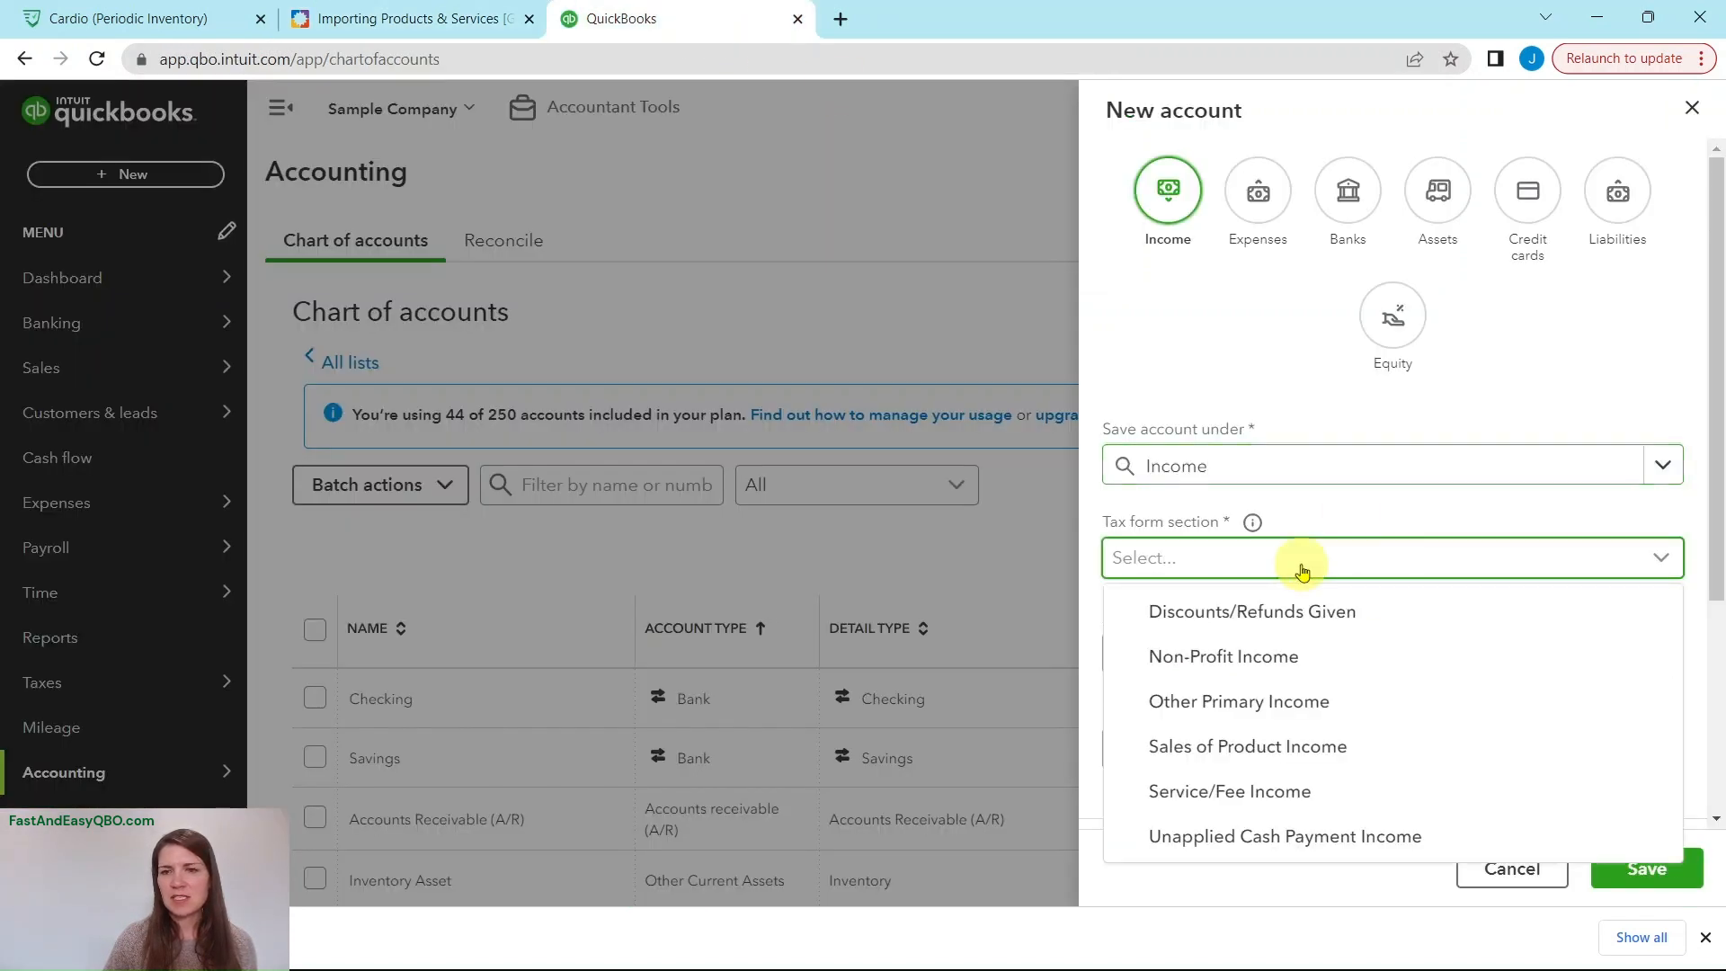
pyautogui.click(1209, 767)
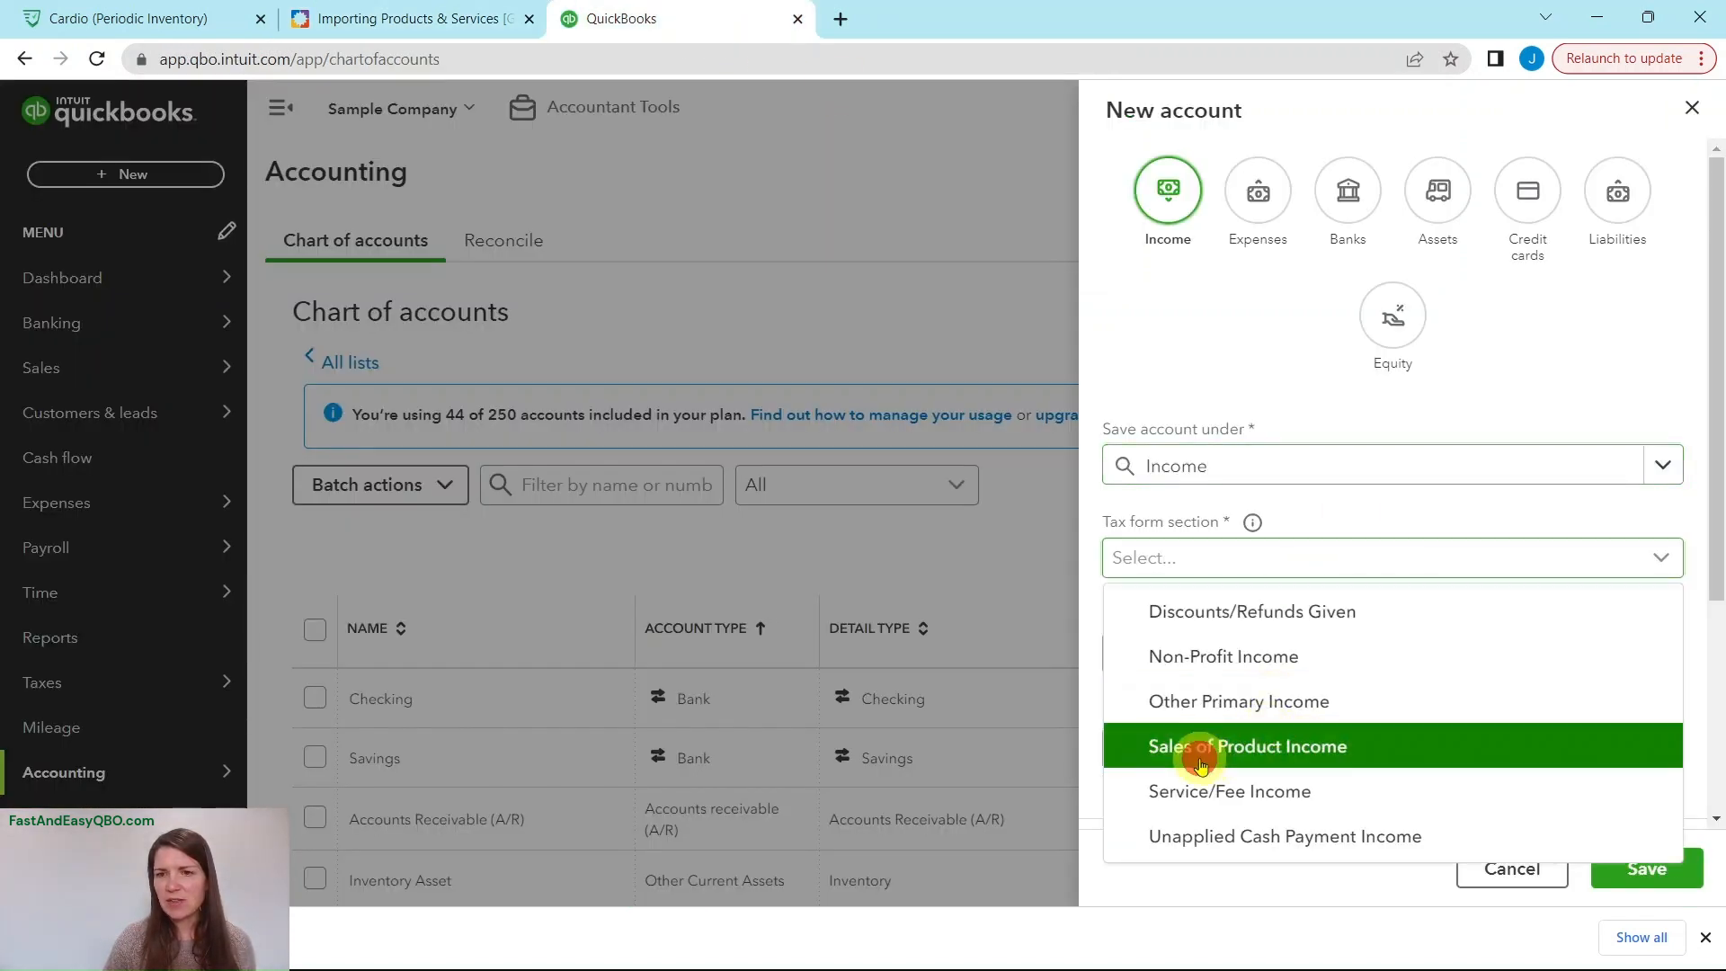
# Check the exercise for the account name, name the QuickBooks account Retail Sales Income and save it.
pyautogui.click(465, 24)
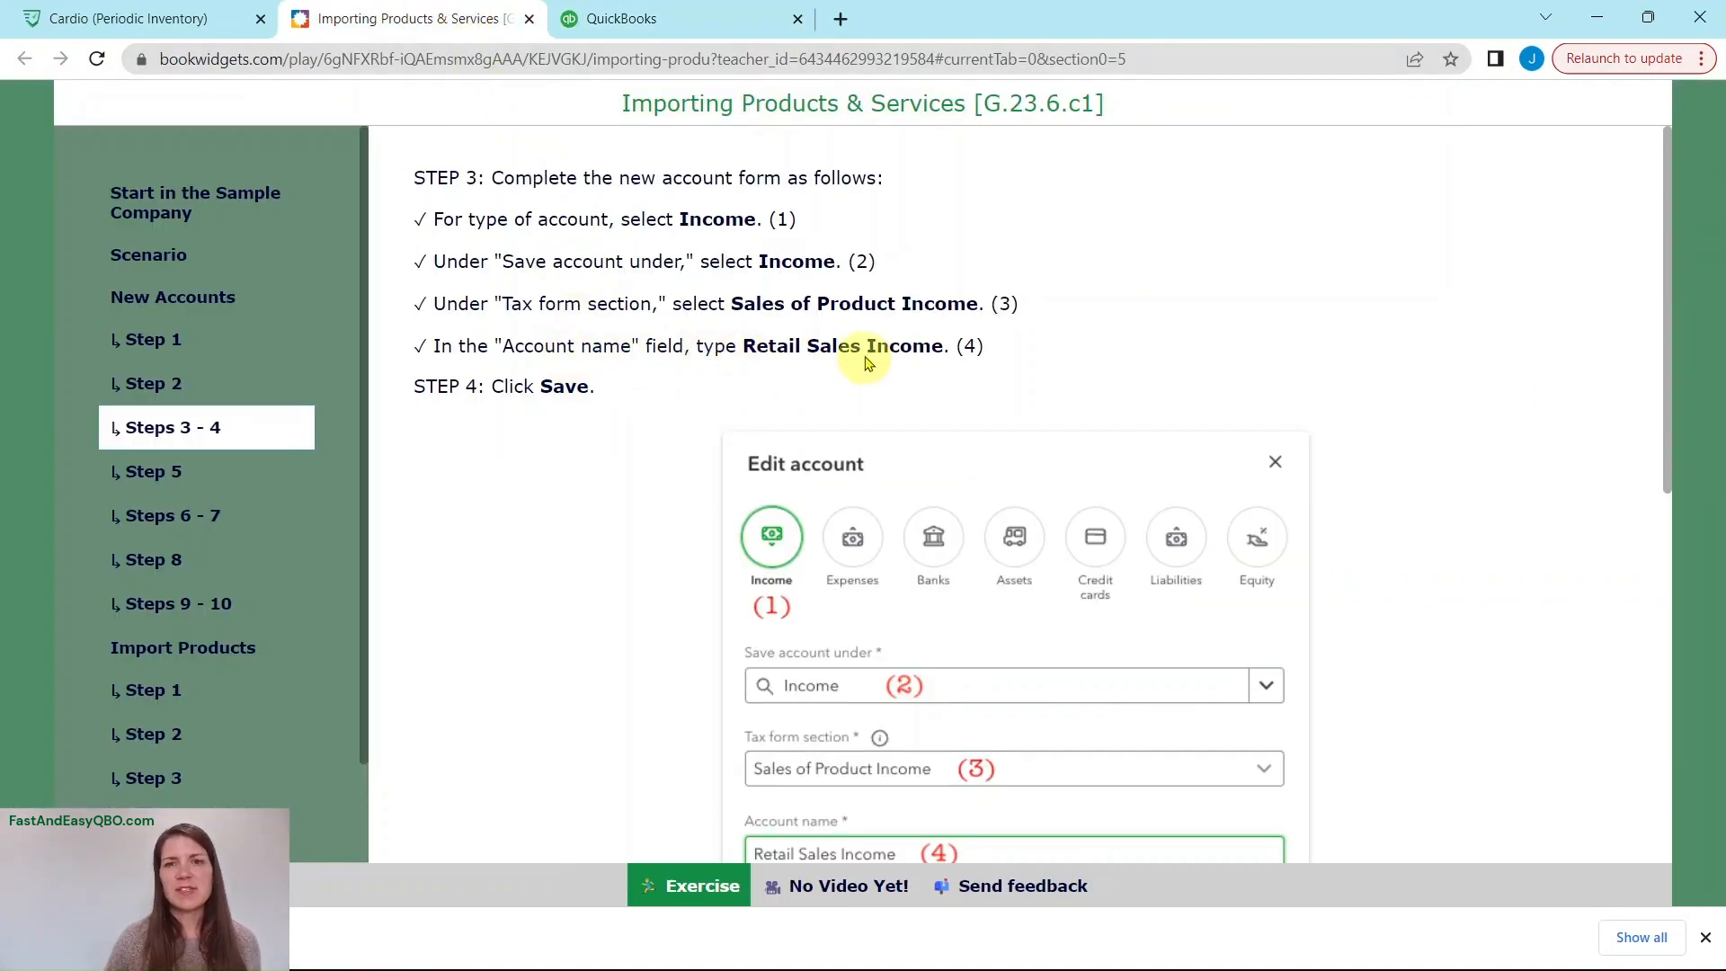
pyautogui.click(670, 22)
pyautogui.click(1211, 661)
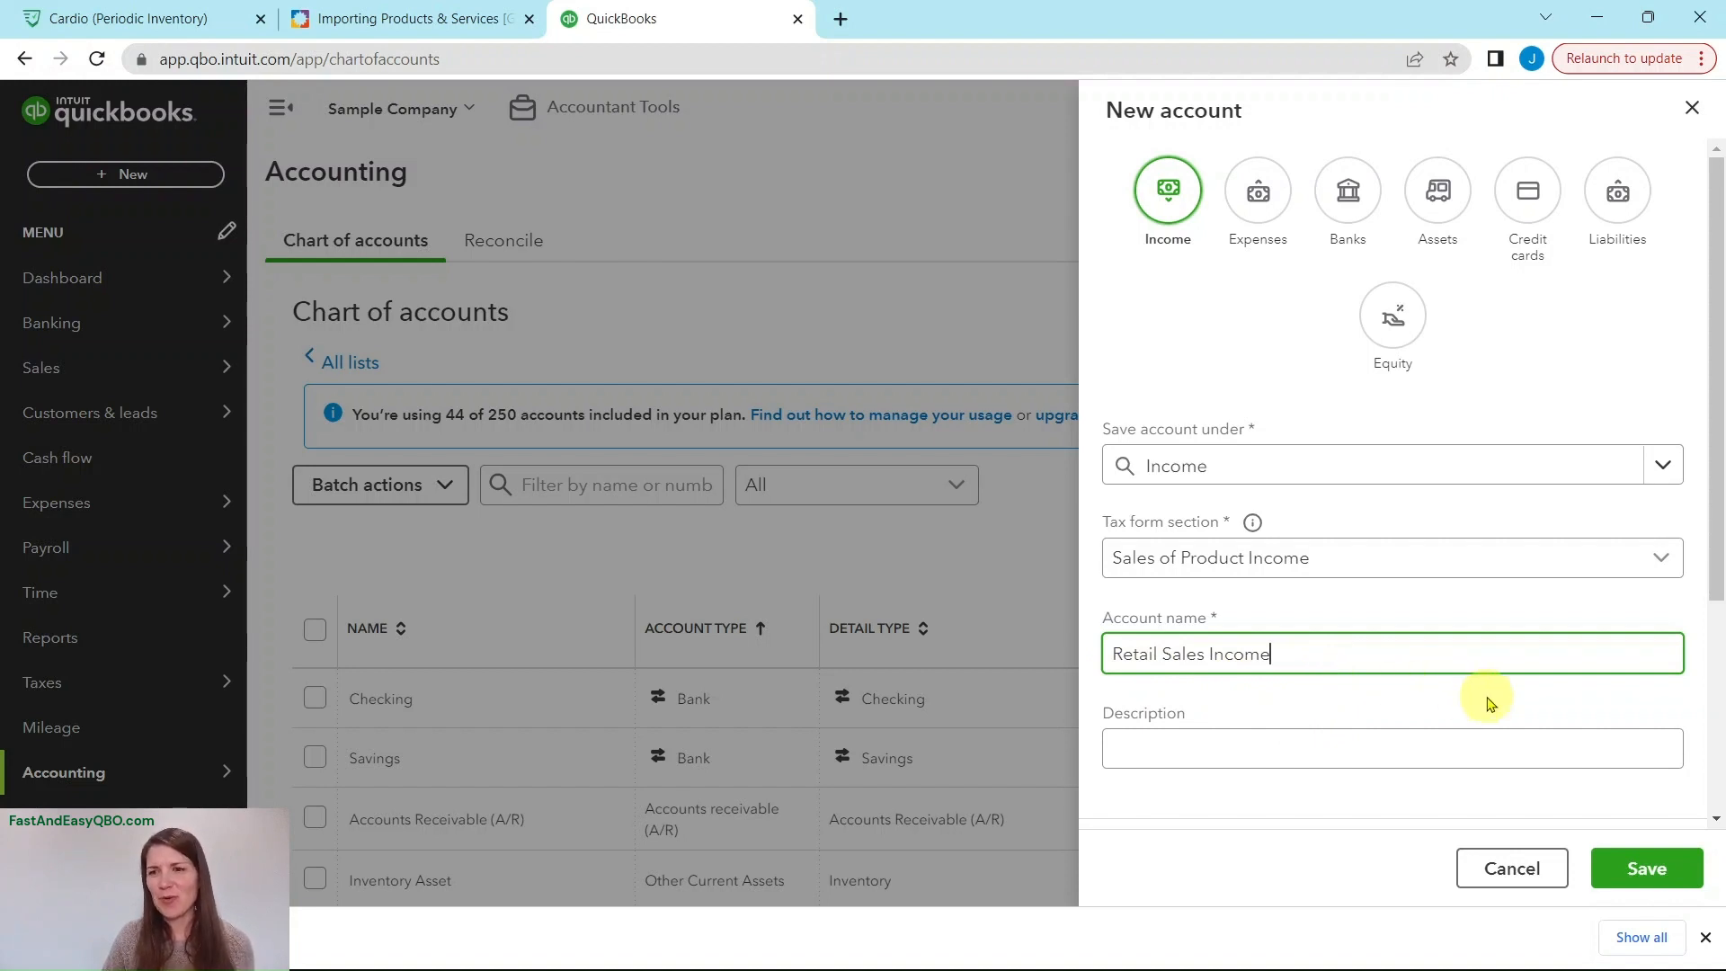
pyautogui.click(1650, 878)
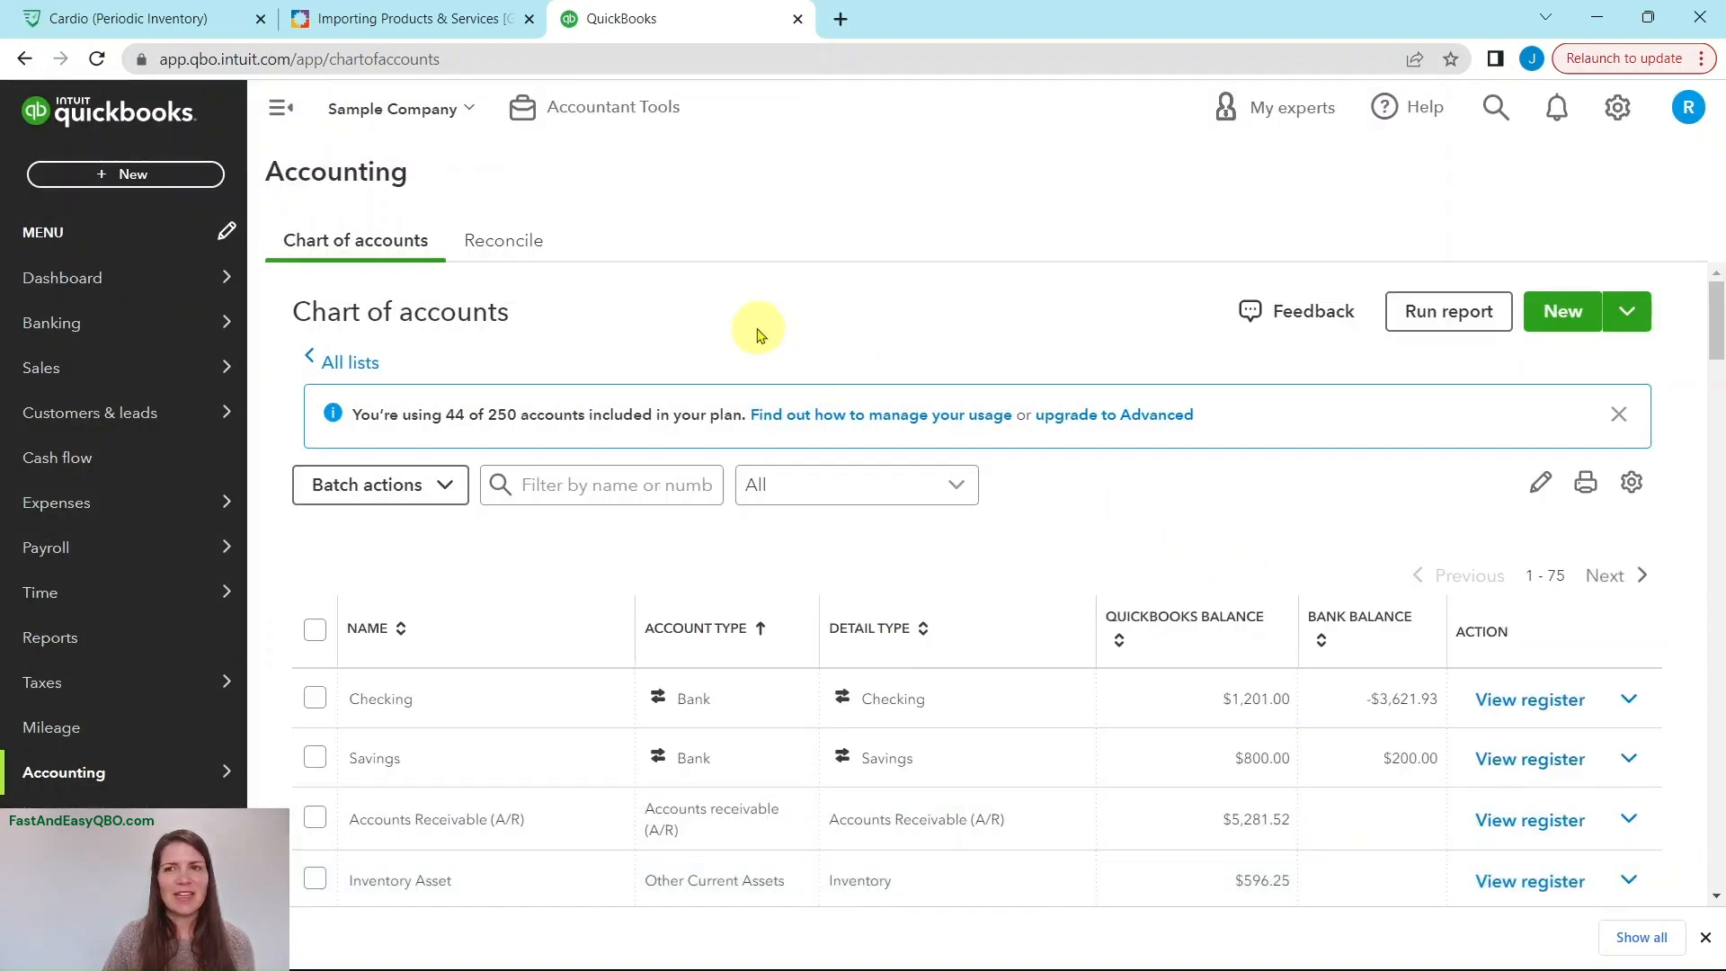
# Following exercise Steps 5 and 6, start another new account in QuickBooks and choose Assets as its account type.
pyautogui.click(413, 36)
pyautogui.click(180, 472)
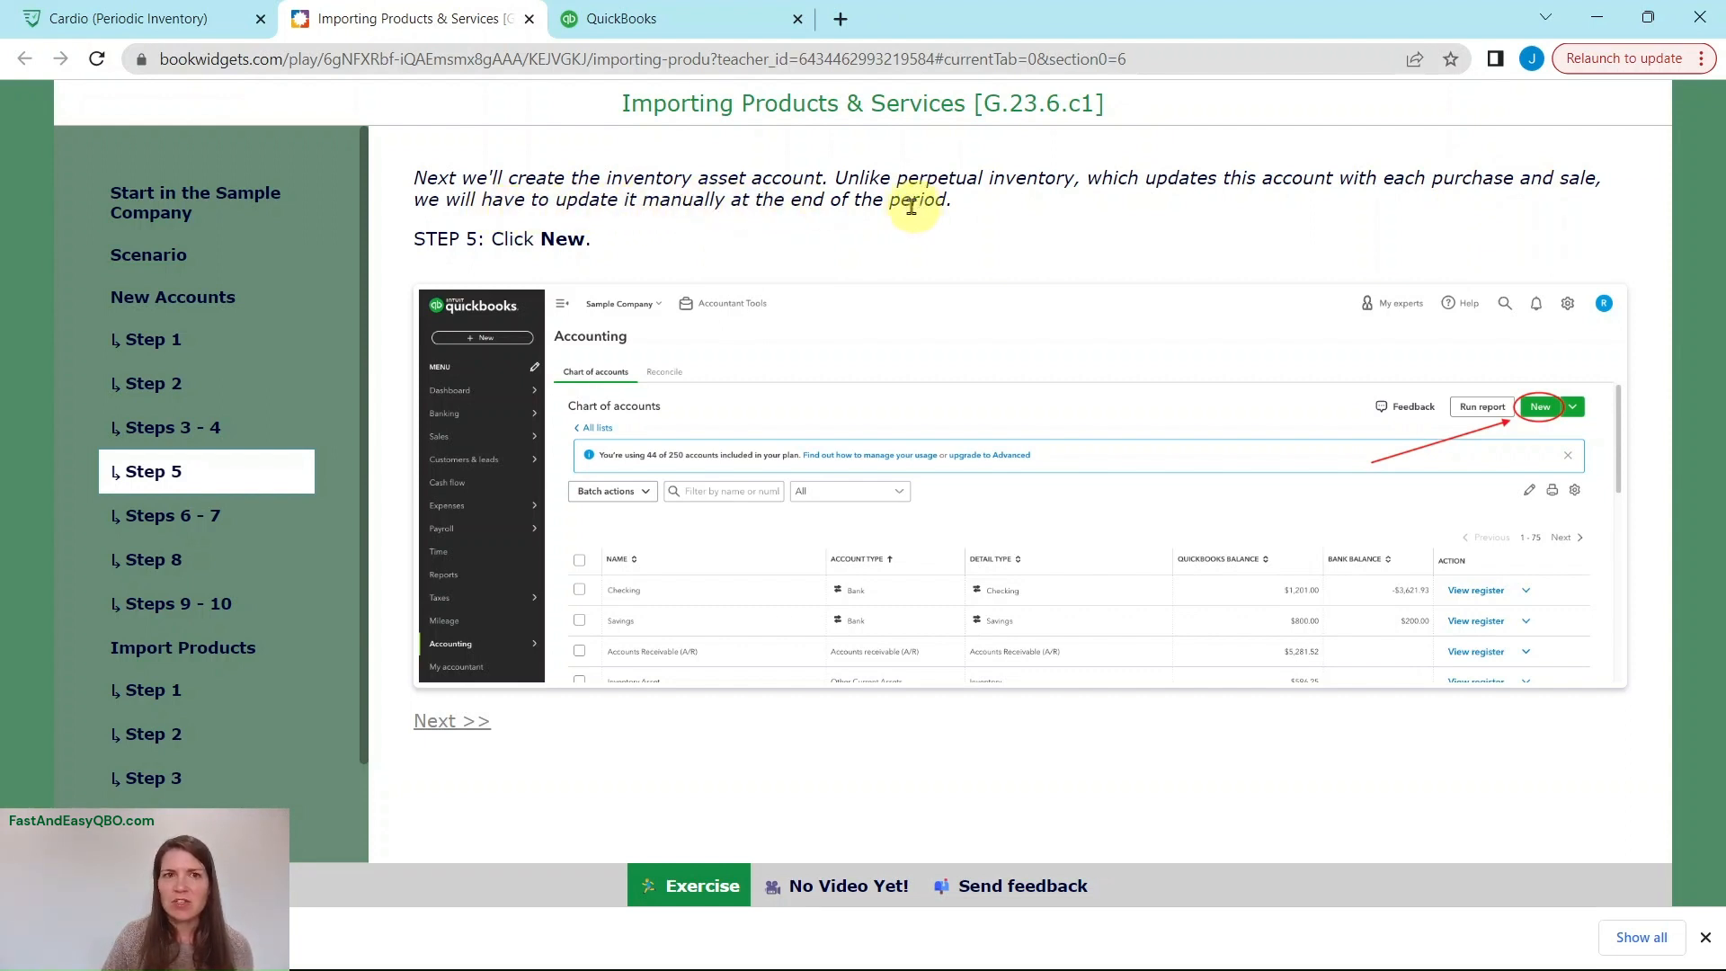
pyautogui.click(656, 21)
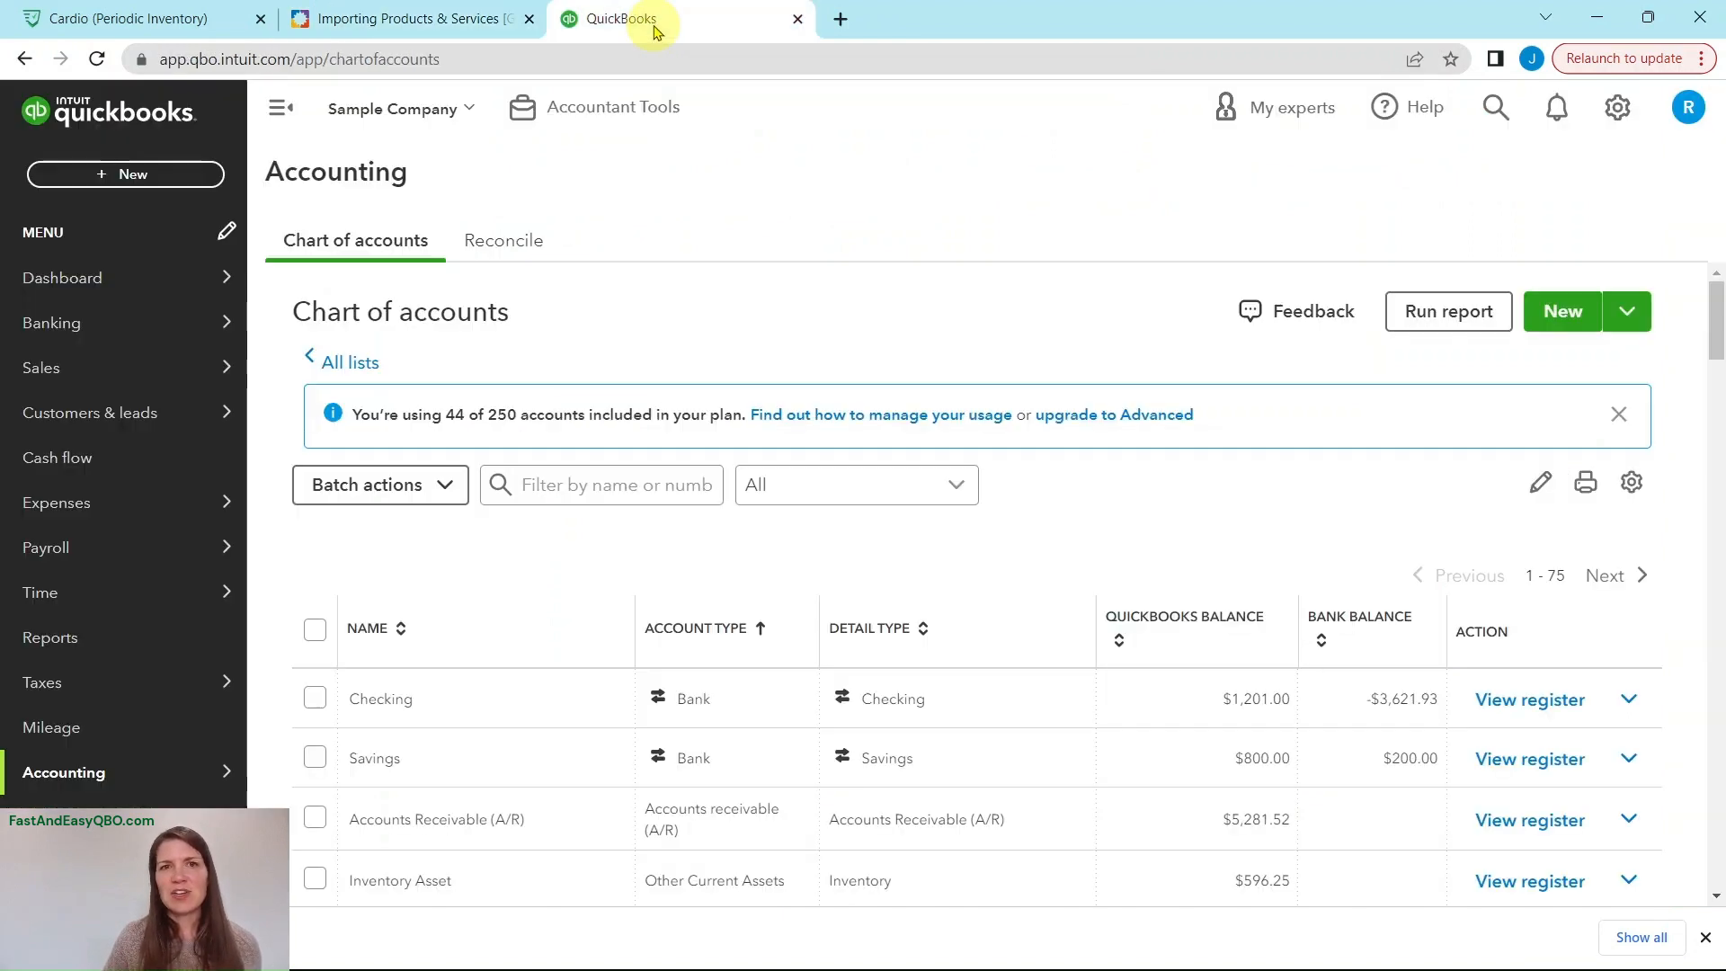
pyautogui.click(1565, 315)
pyautogui.click(467, 18)
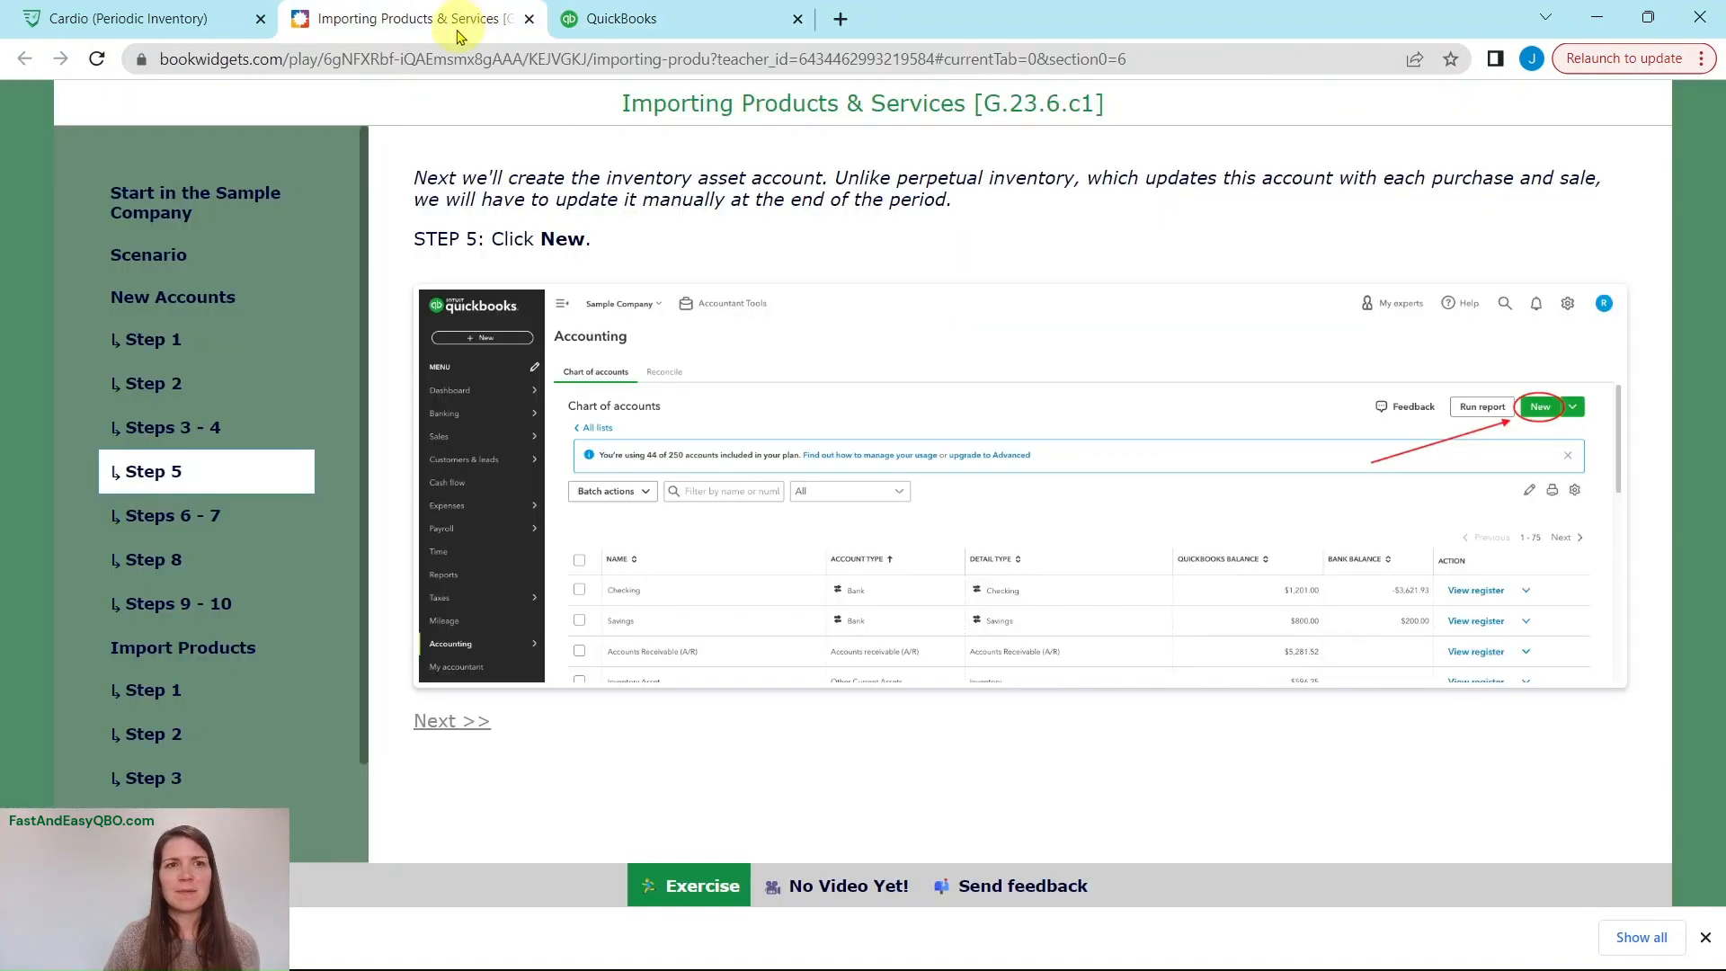
pyautogui.click(205, 530)
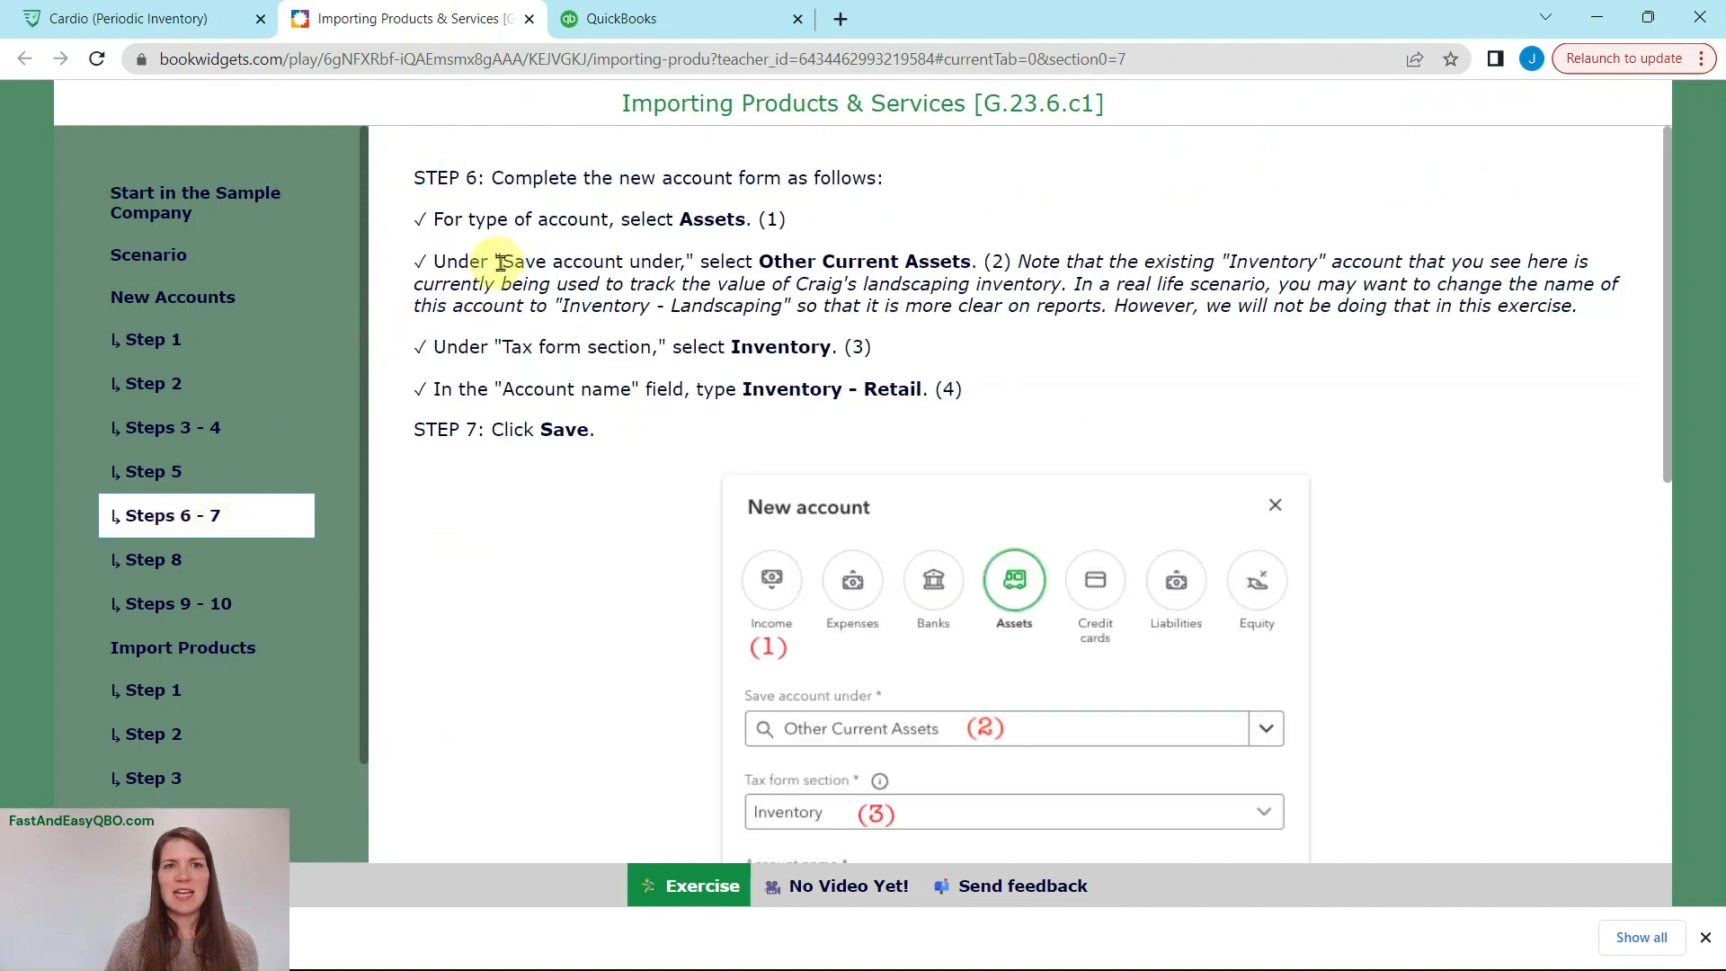
pyautogui.click(644, 32)
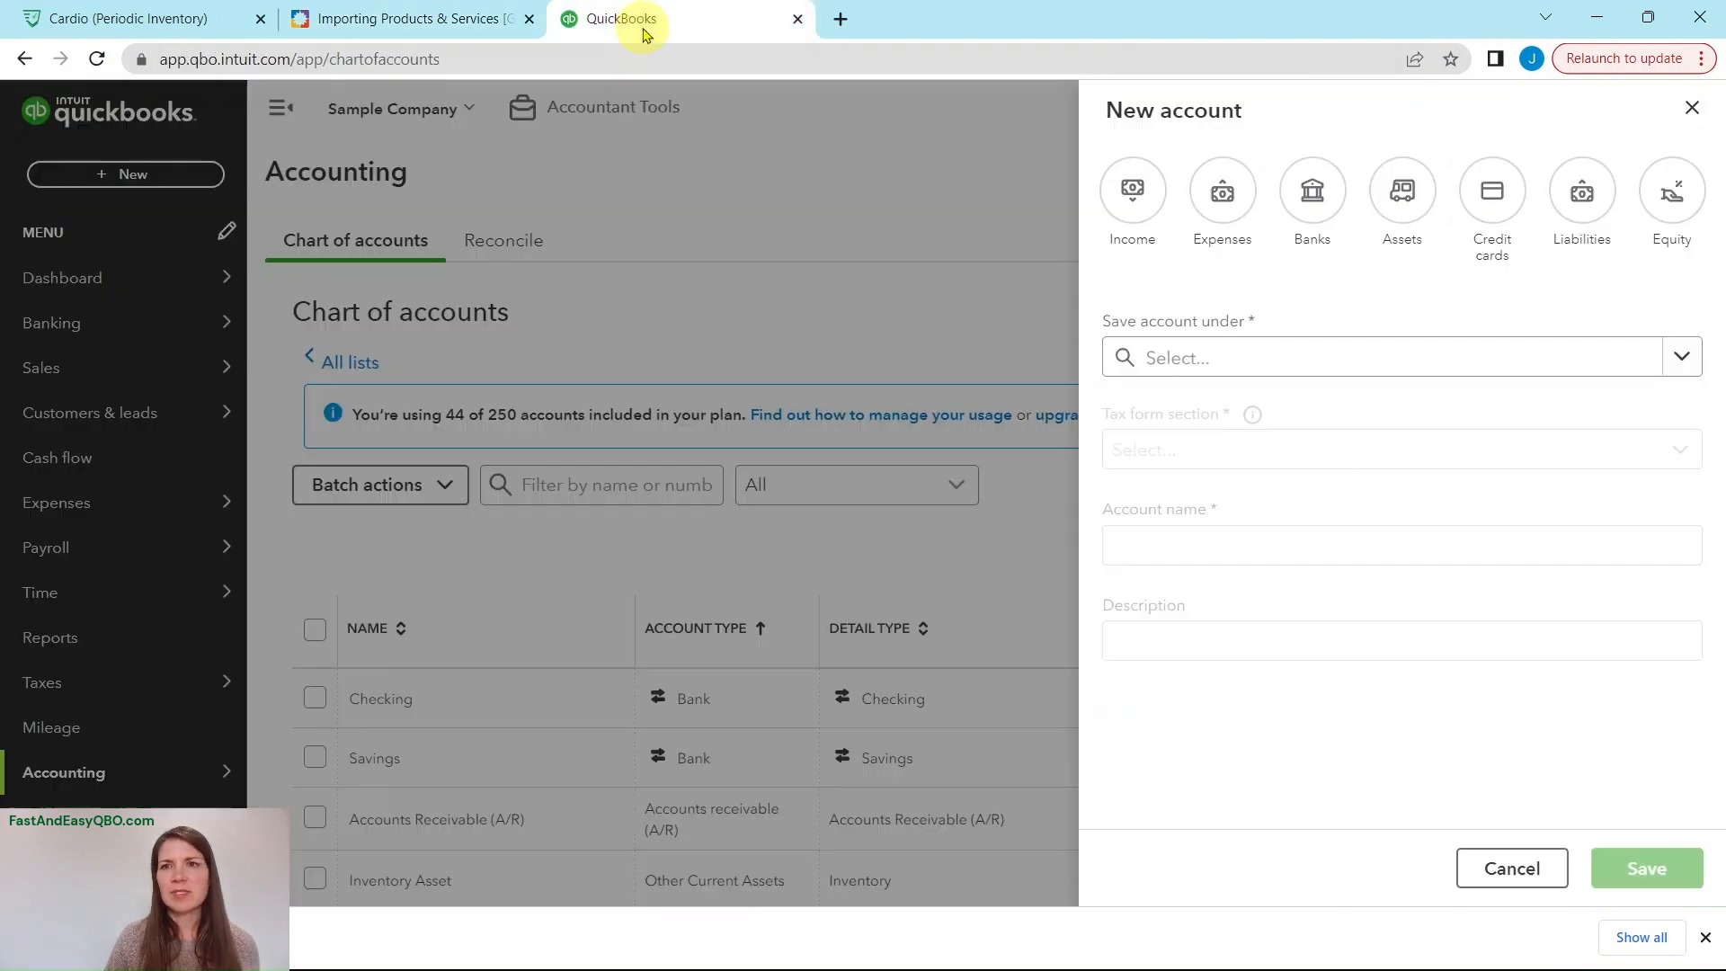
pyautogui.click(1410, 206)
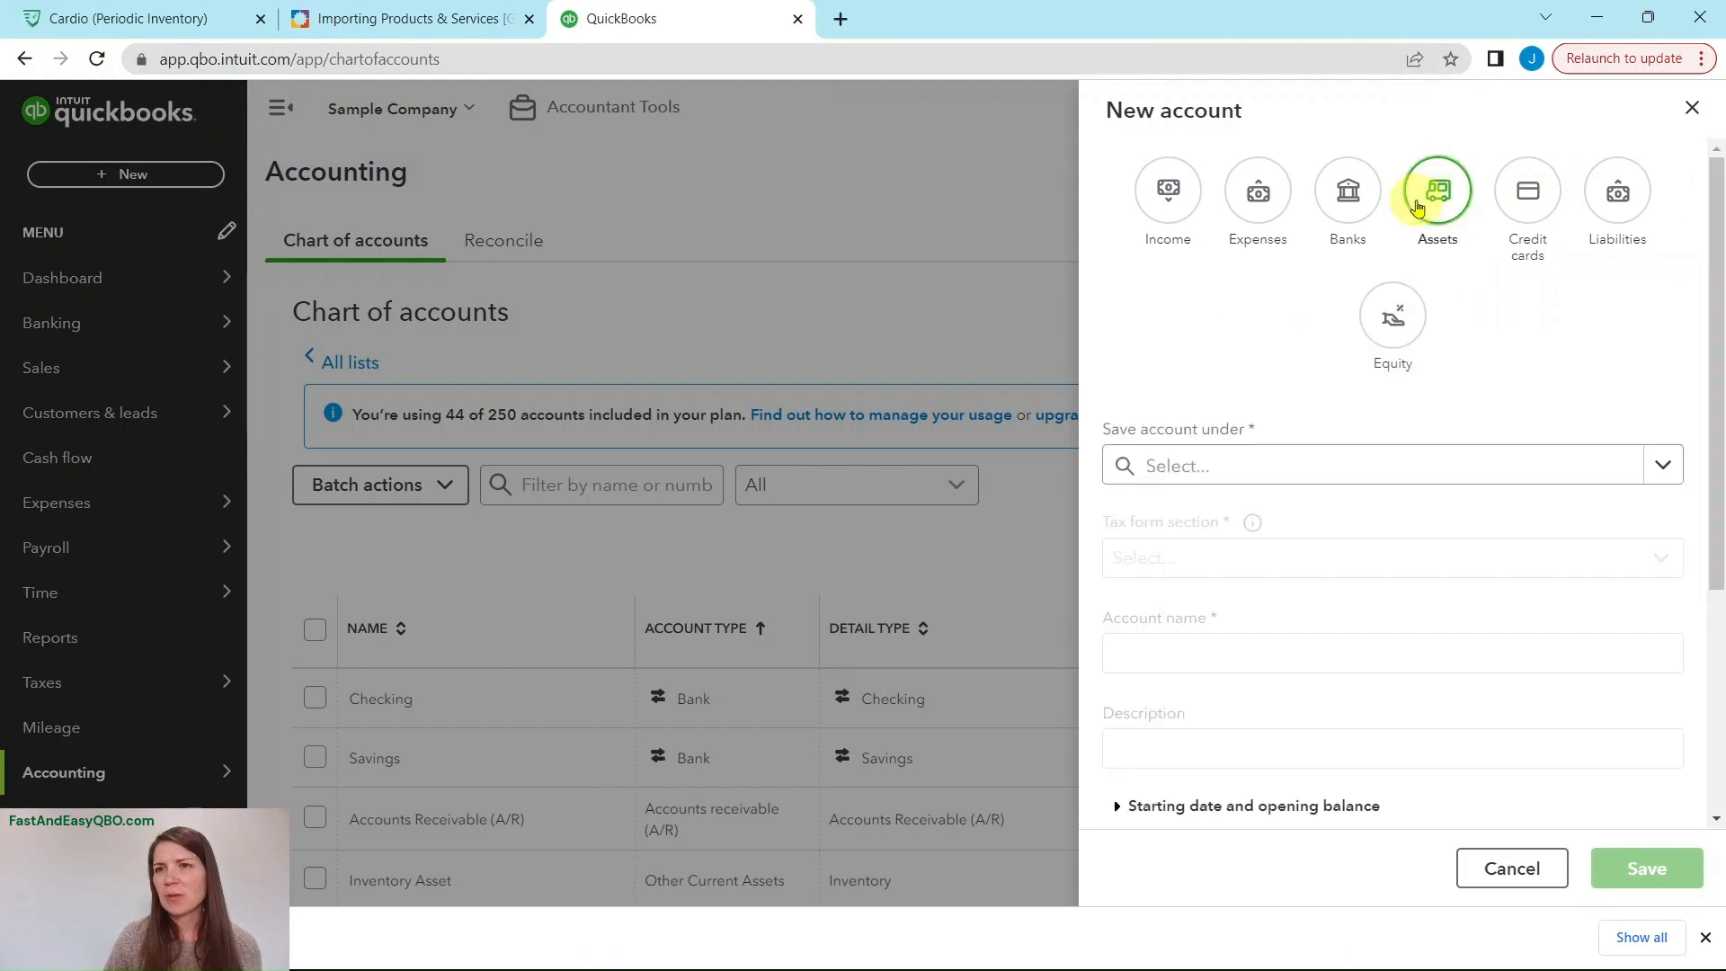
# Check the exercise instructions and set the new asset account to be saved under Other Current Assets in QuickBooks.
pyautogui.click(463, 32)
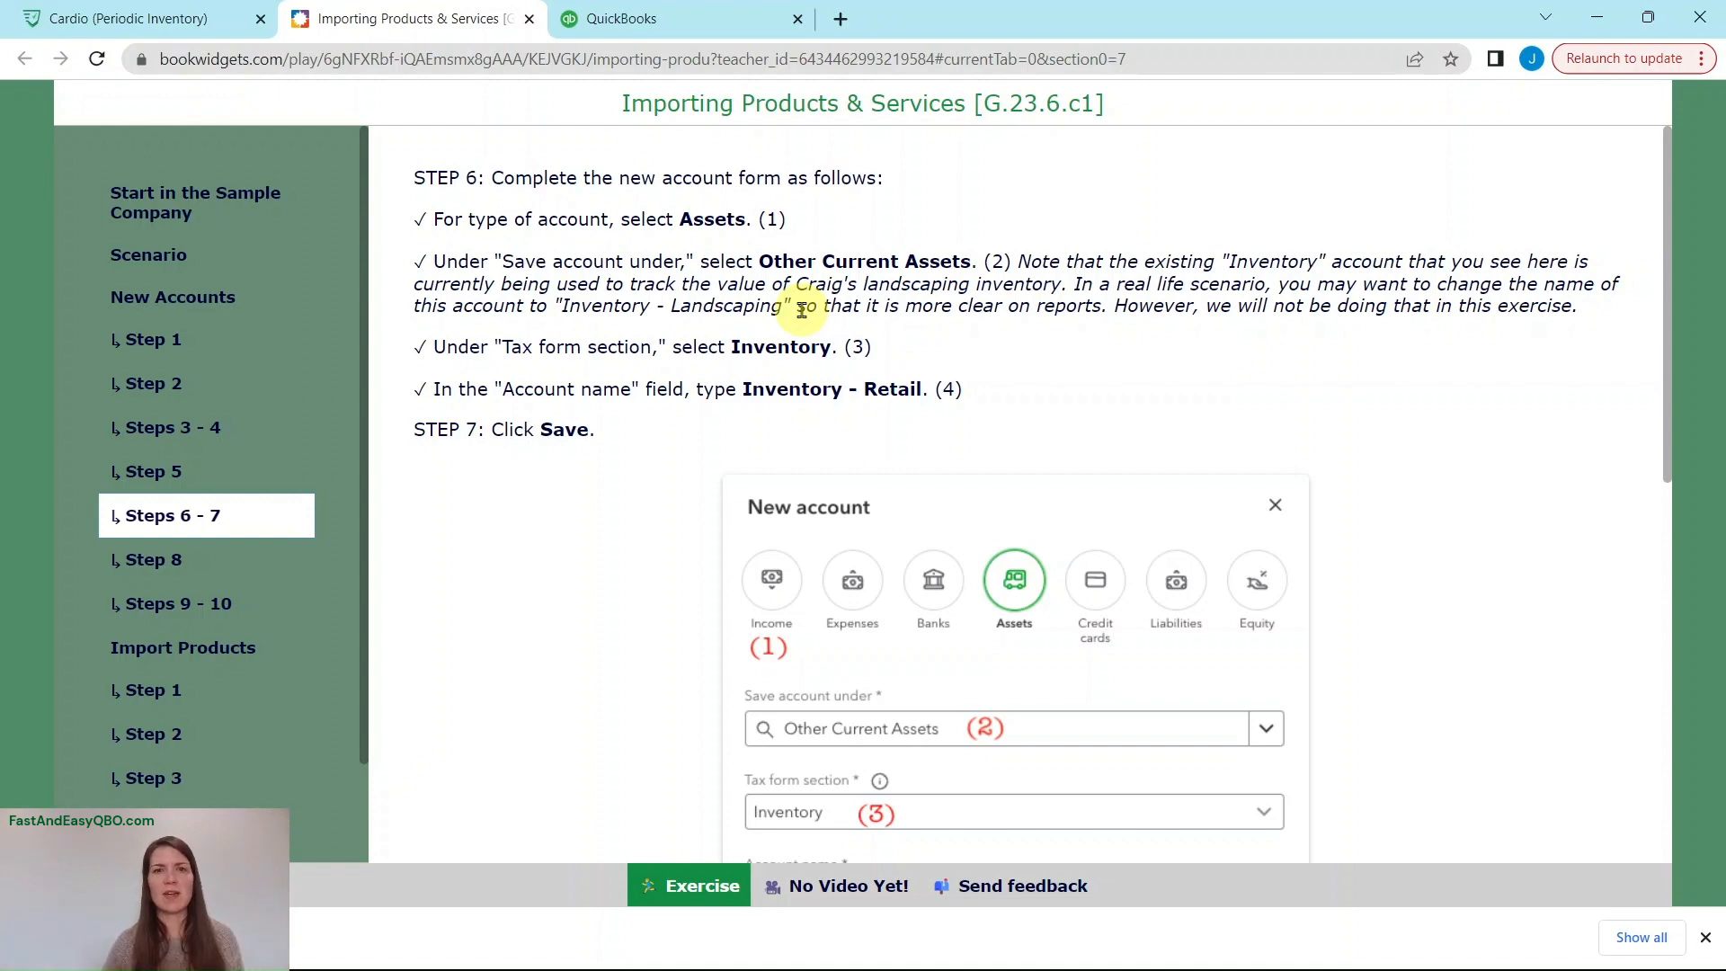
pyautogui.click(688, 21)
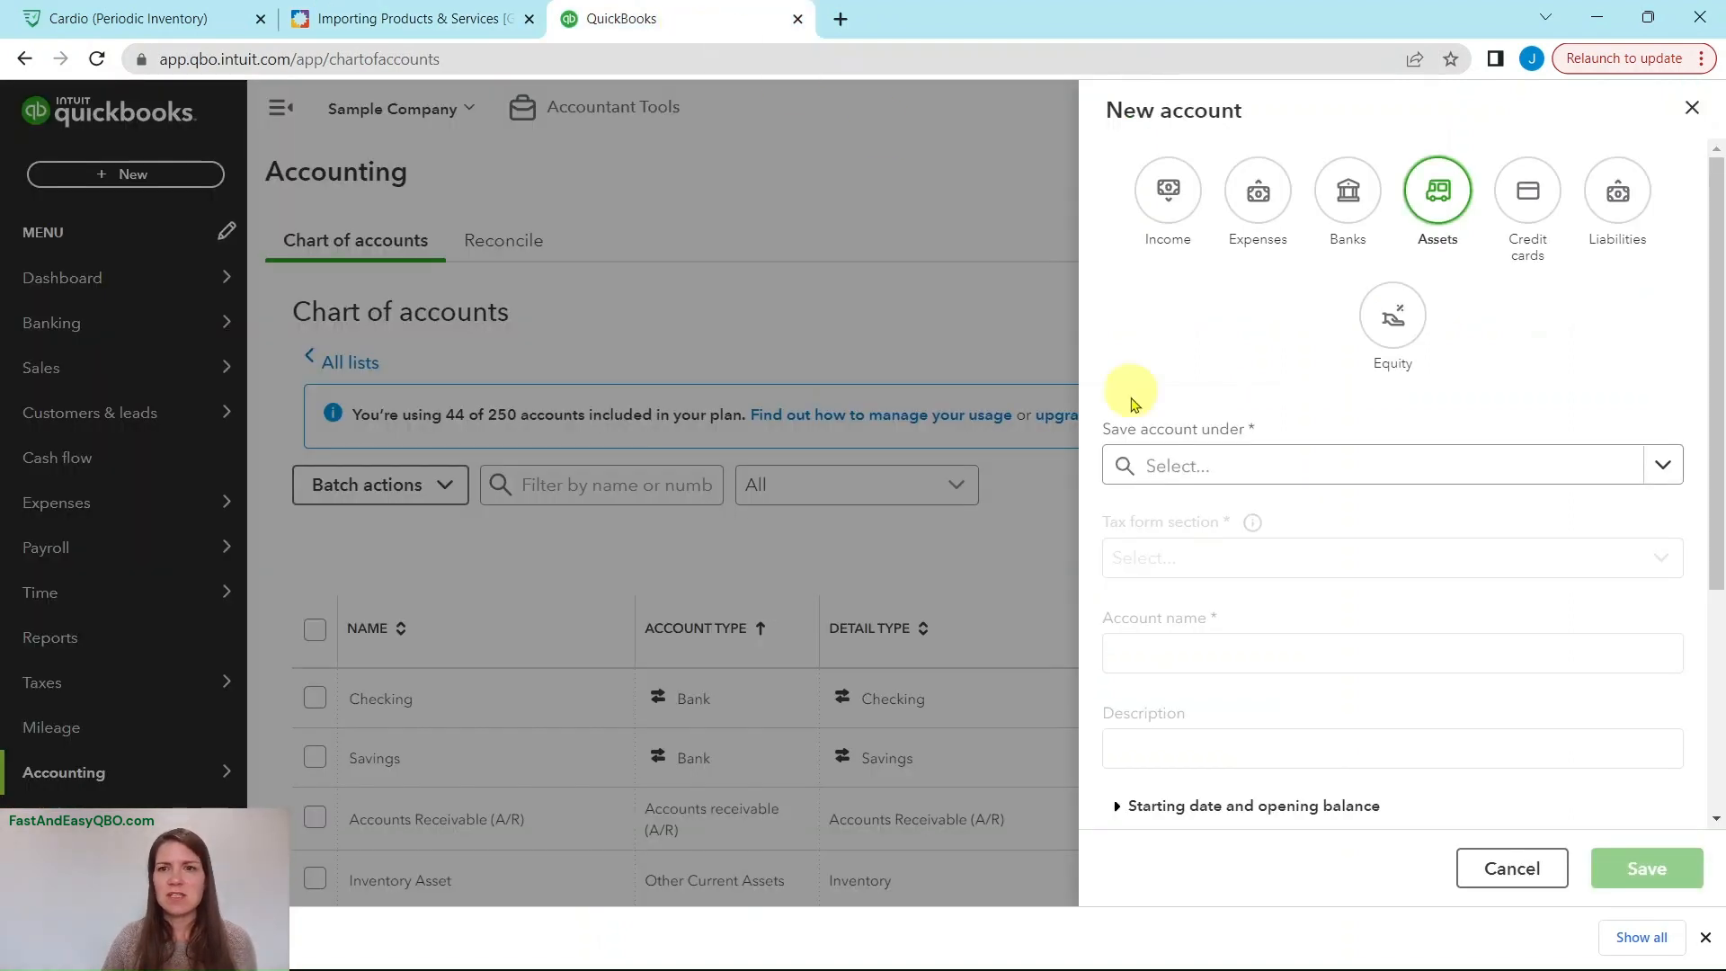
pyautogui.click(1209, 469)
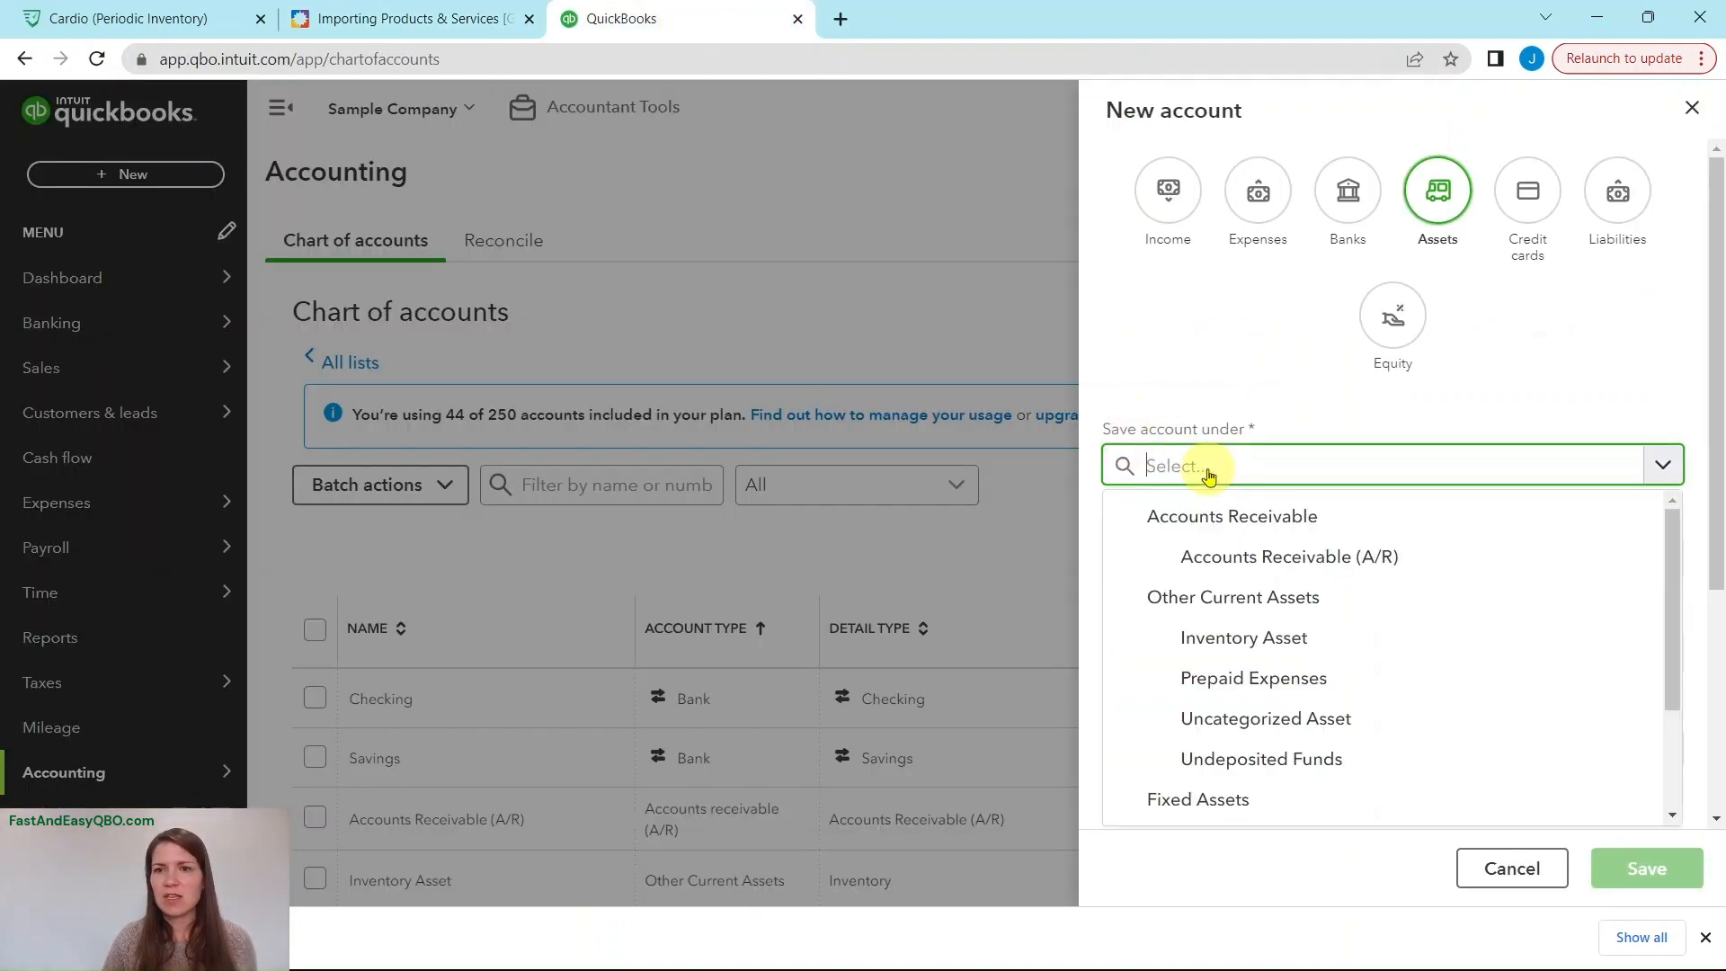
pyautogui.click(1195, 602)
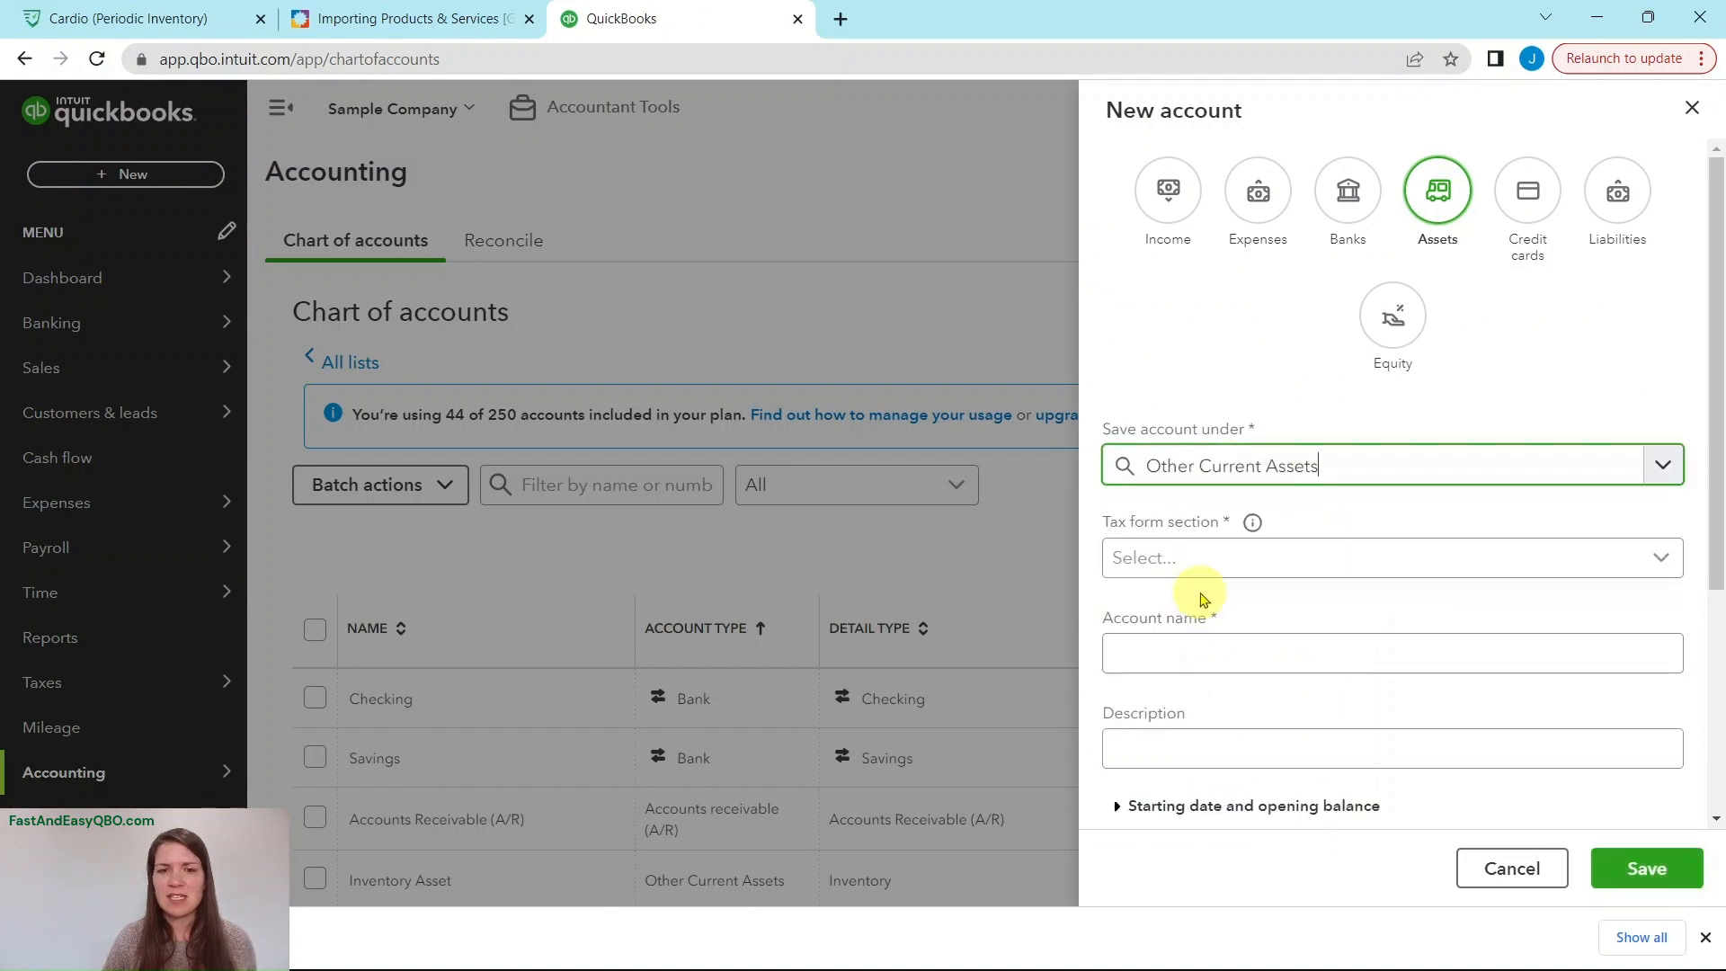
# Check the exercise for the asset account's tax form section and set it to Inventory in QuickBooks.
pyautogui.click(425, 22)
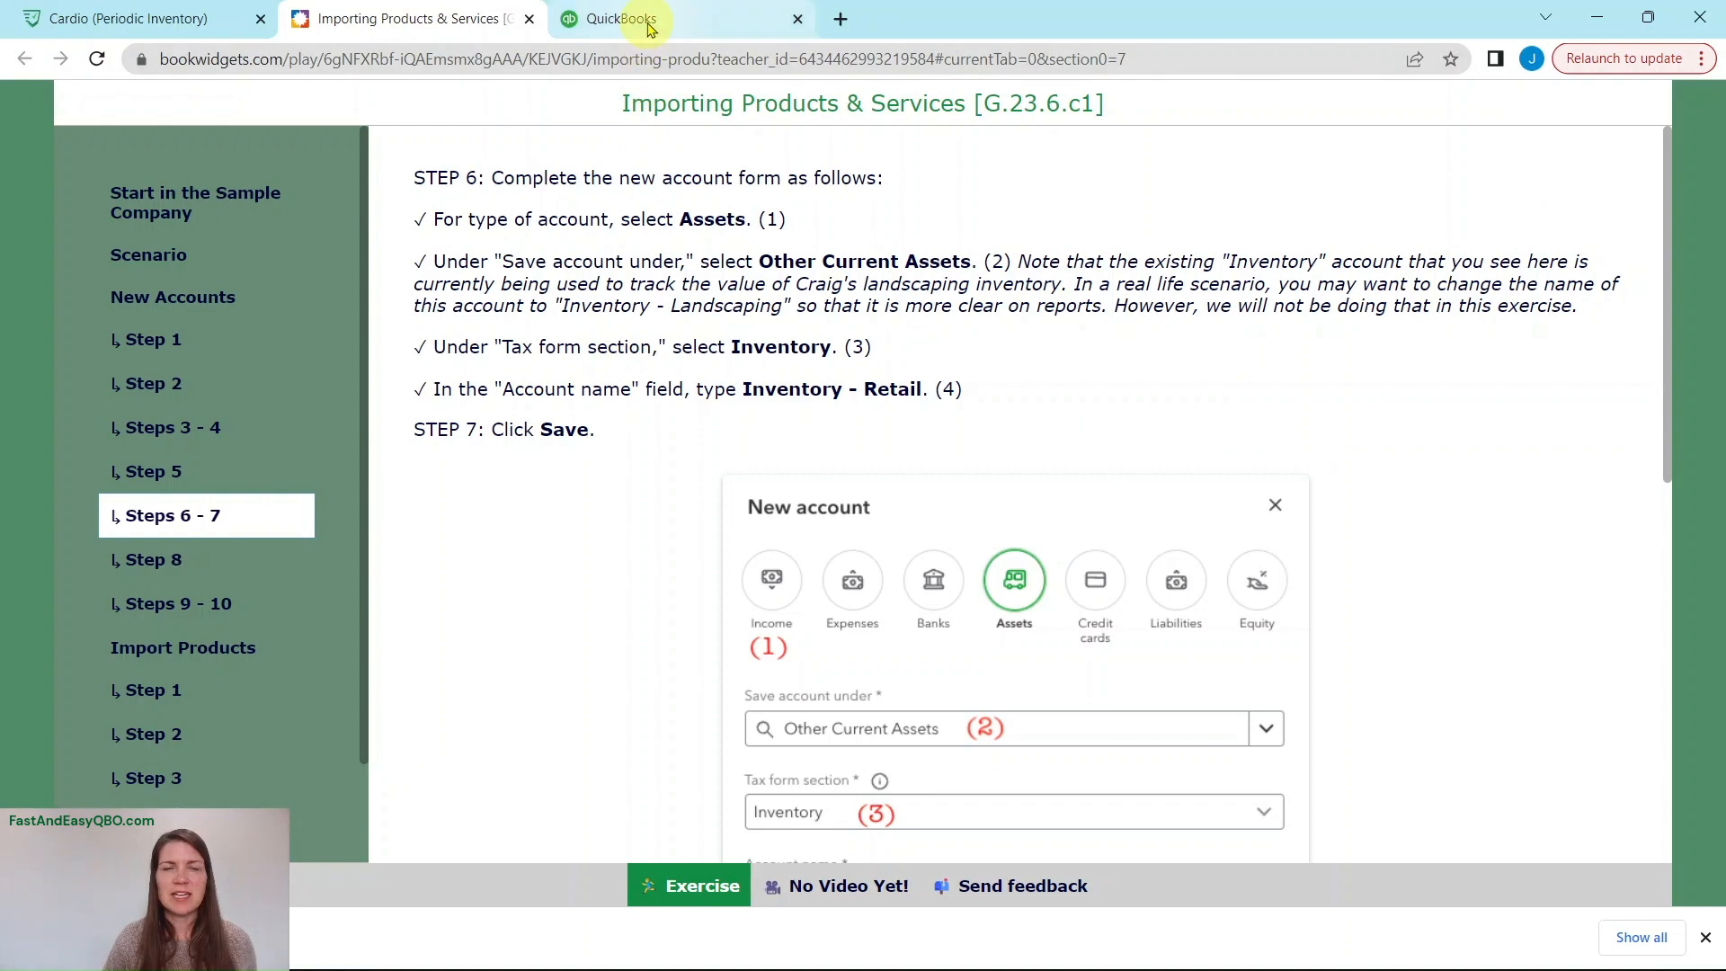
pyautogui.click(619, 20)
pyautogui.click(1252, 565)
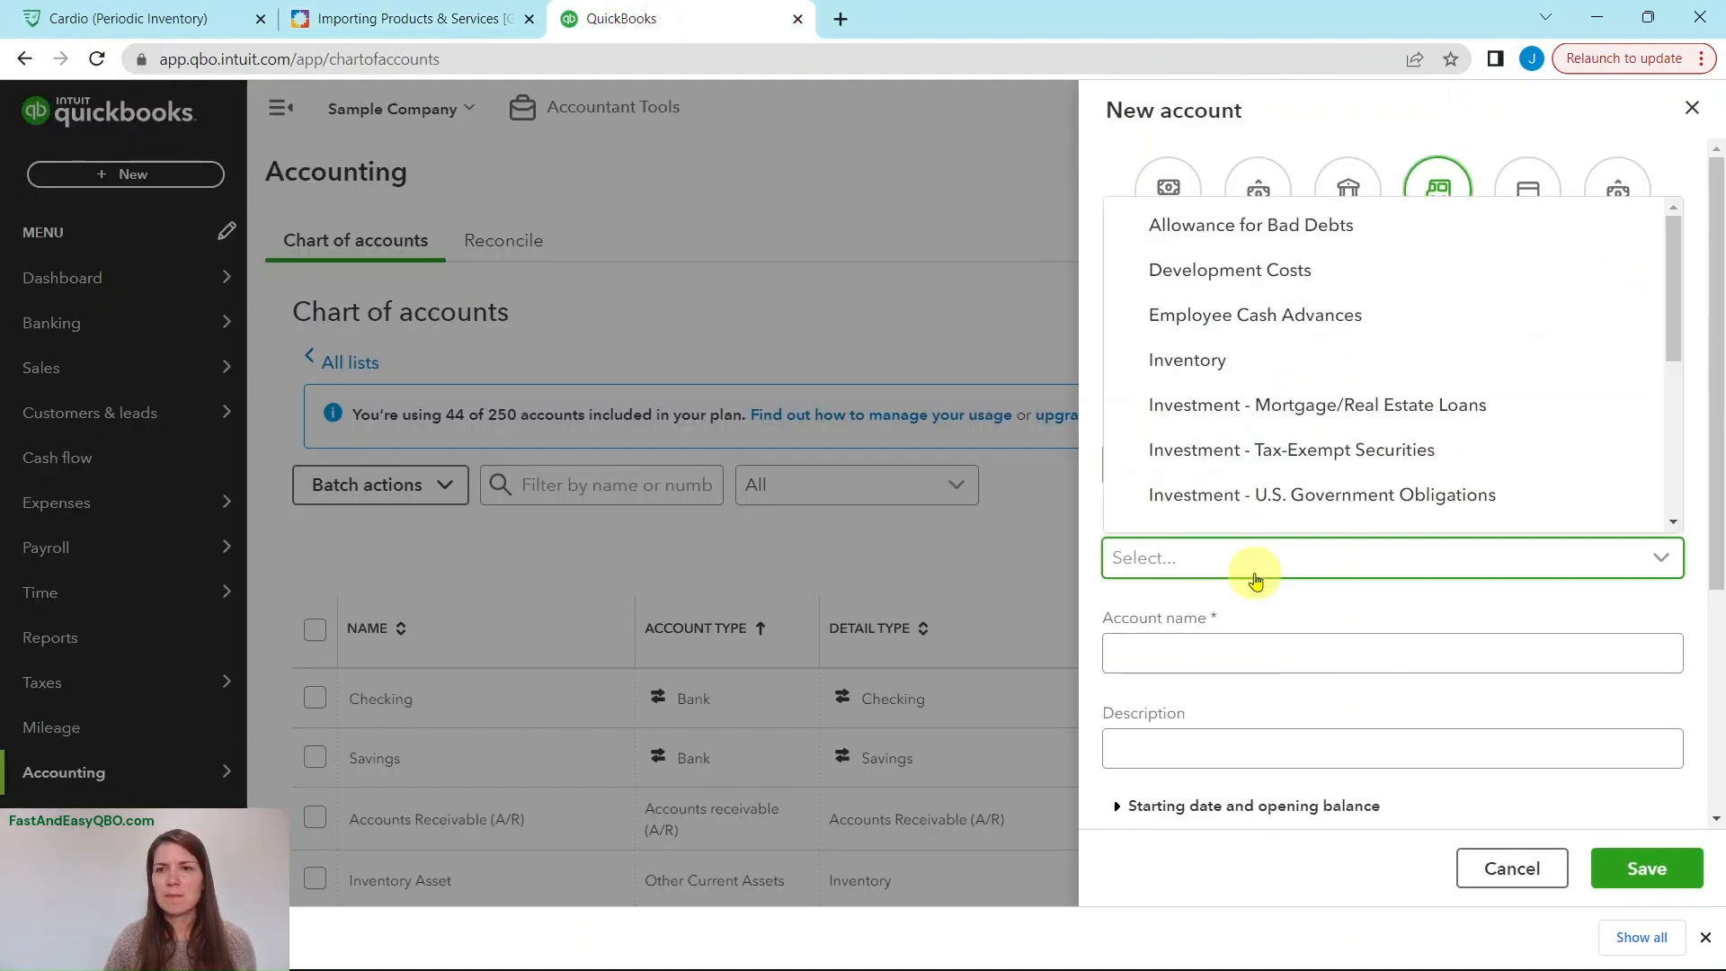
pyautogui.click(1213, 362)
# Check the exercise for the account name, name the QuickBooks asset account Inventory - Retail and save it.
pyautogui.click(455, 23)
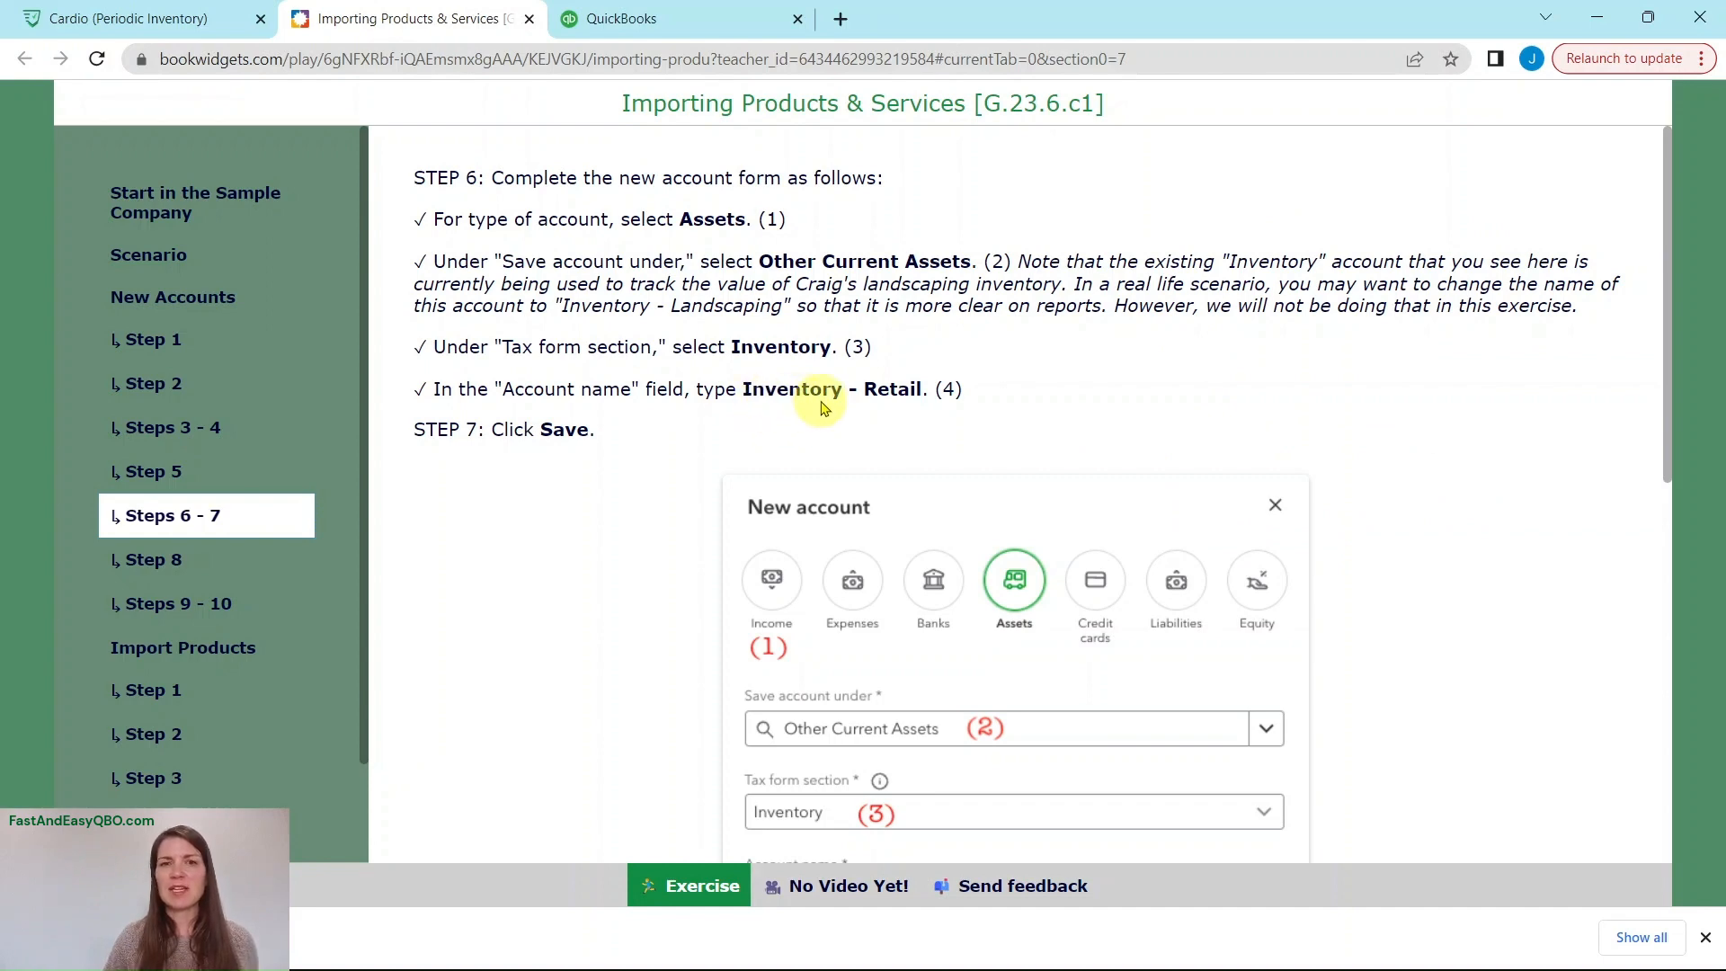
pyautogui.click(687, 20)
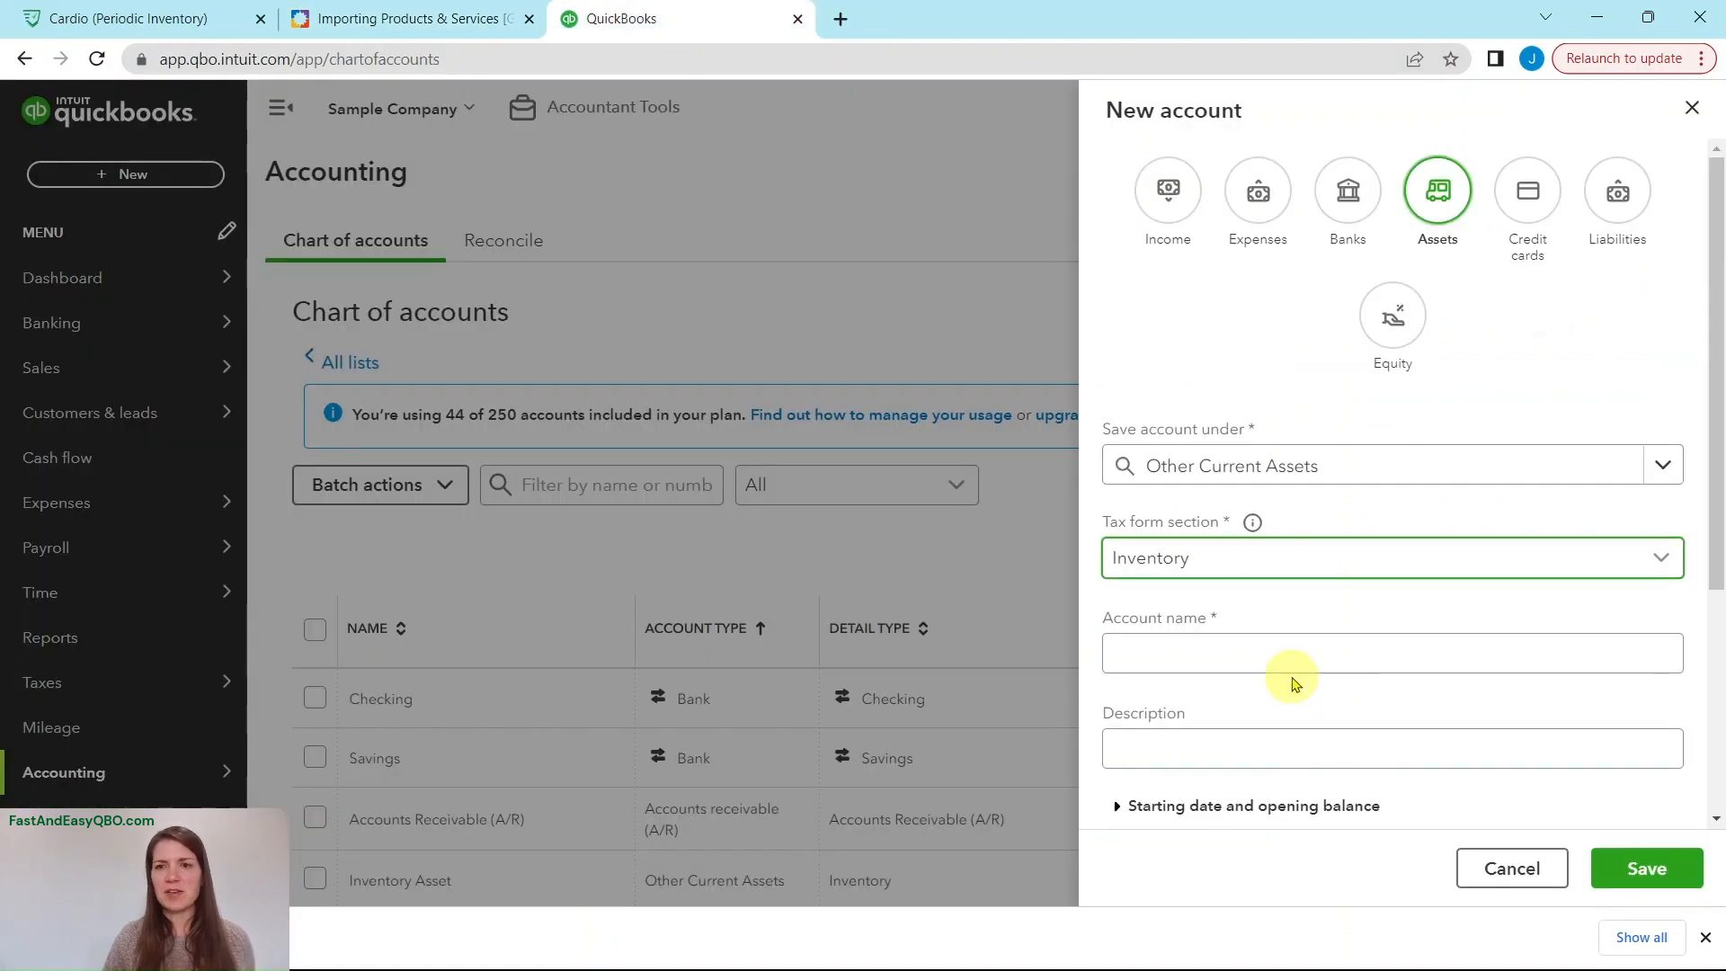
pyautogui.click(1281, 657)
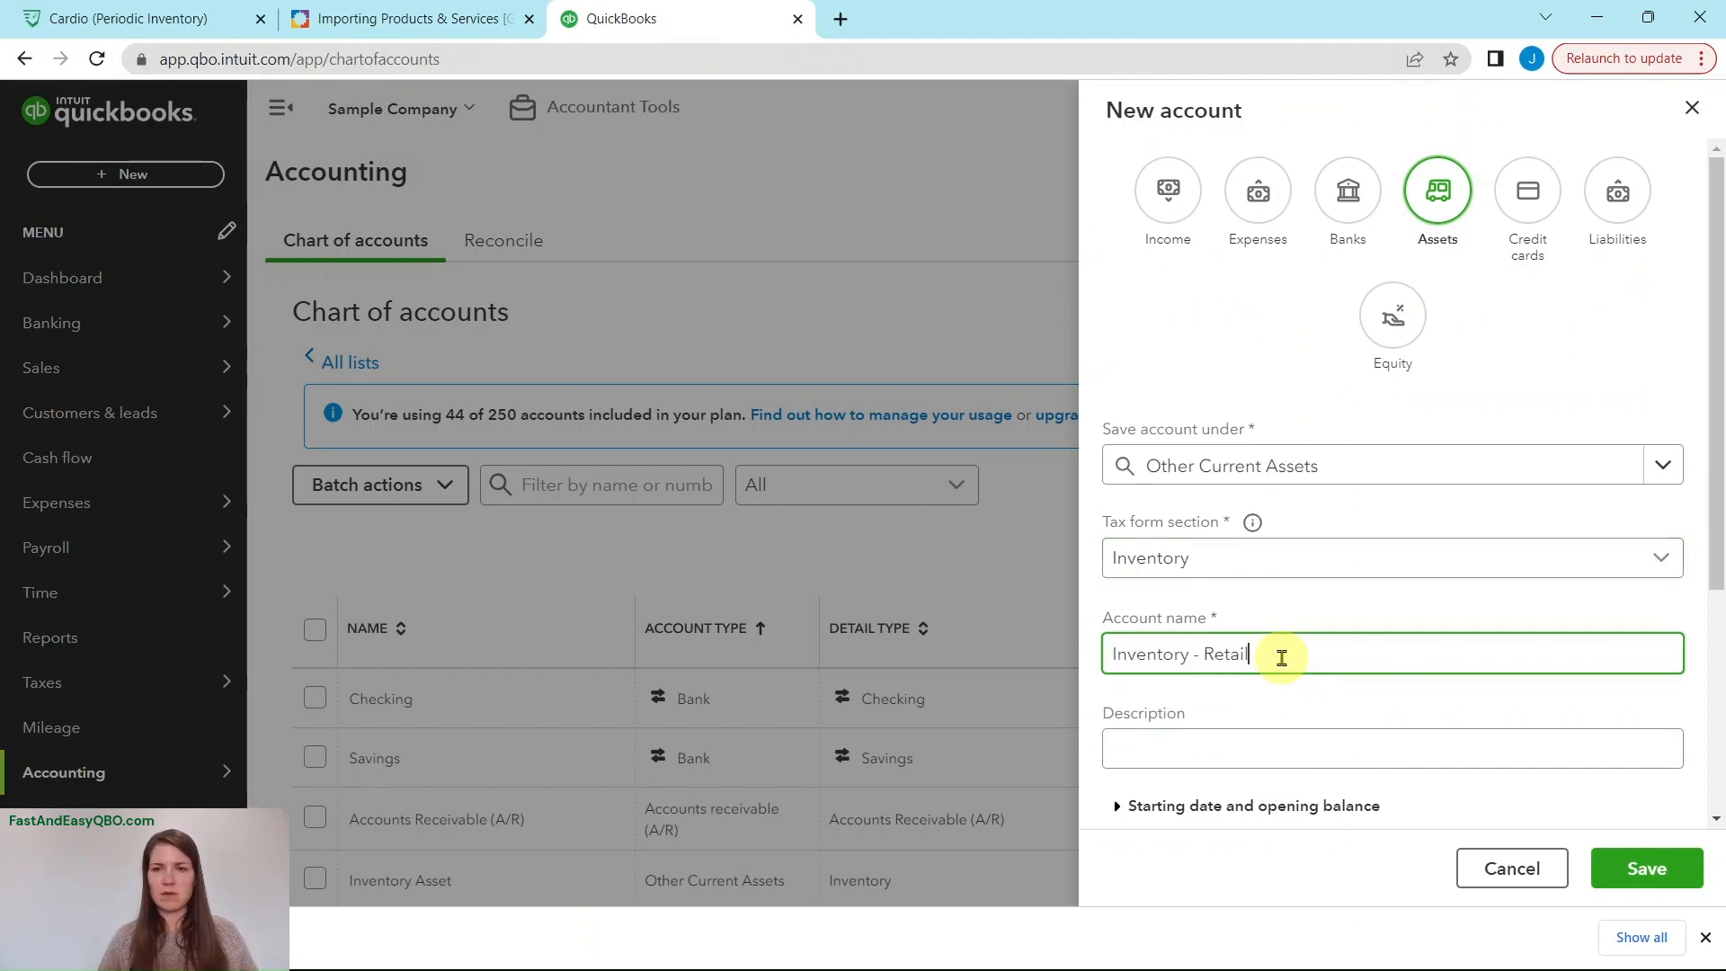
pyautogui.click(1647, 869)
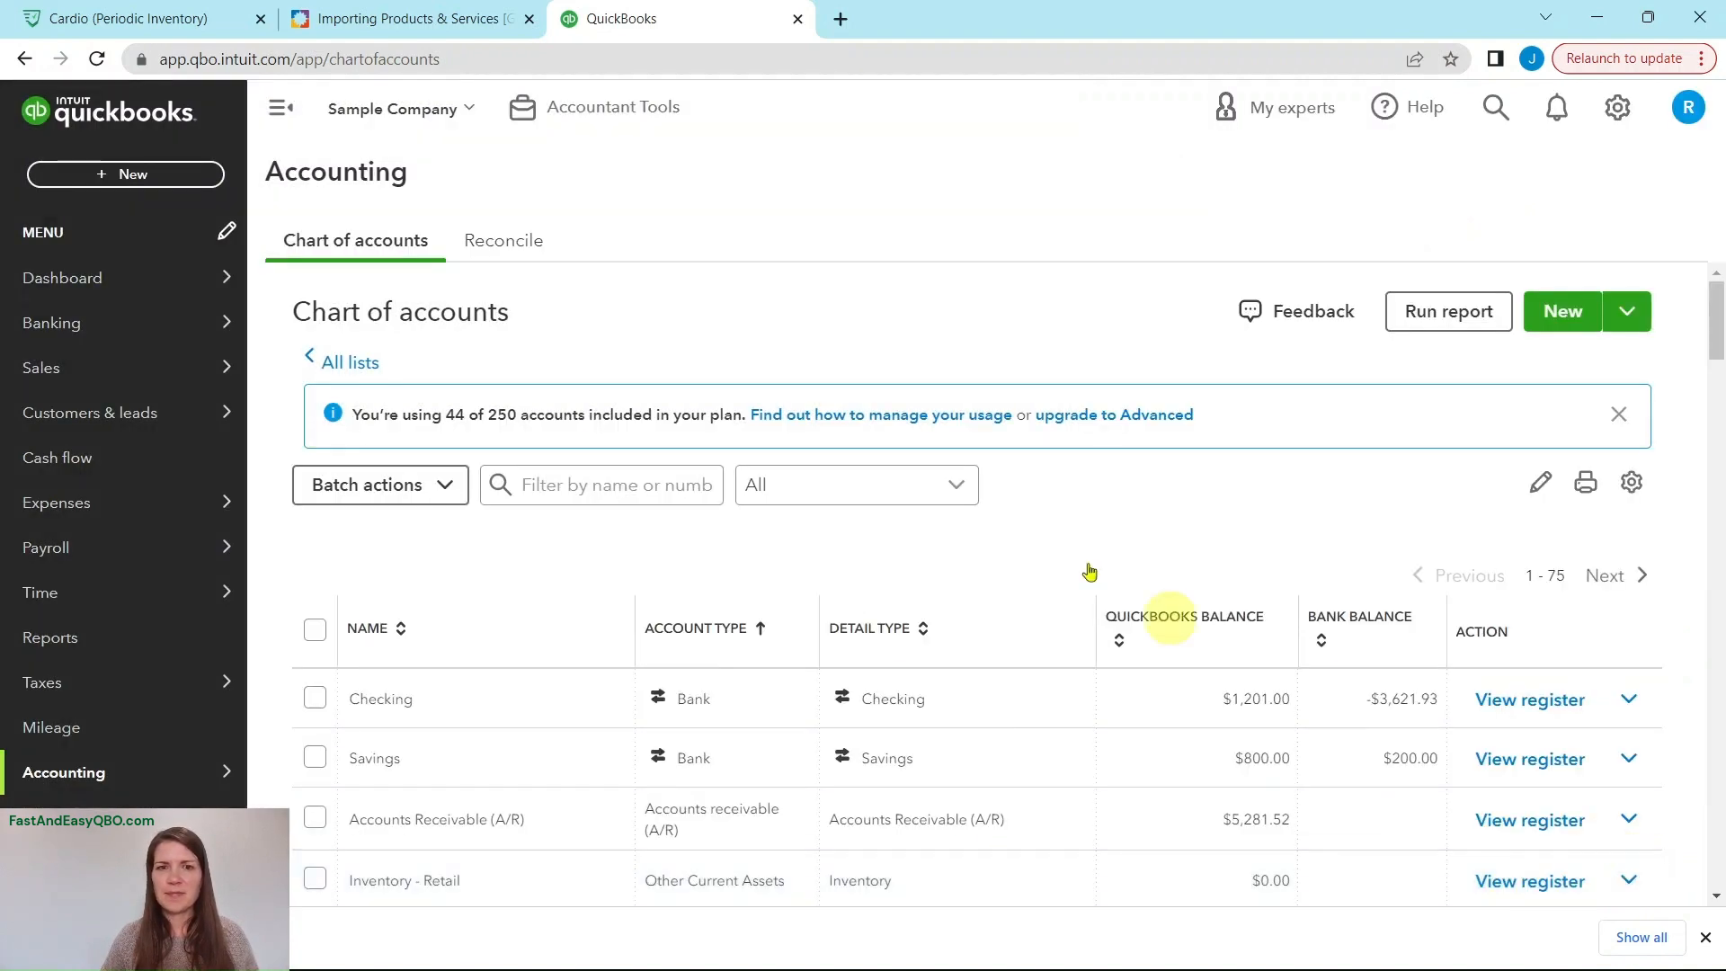
# Following exercise Steps 8 and 9, start a new account in QuickBooks and choose Expenses as its account type.
pyautogui.click(413, 33)
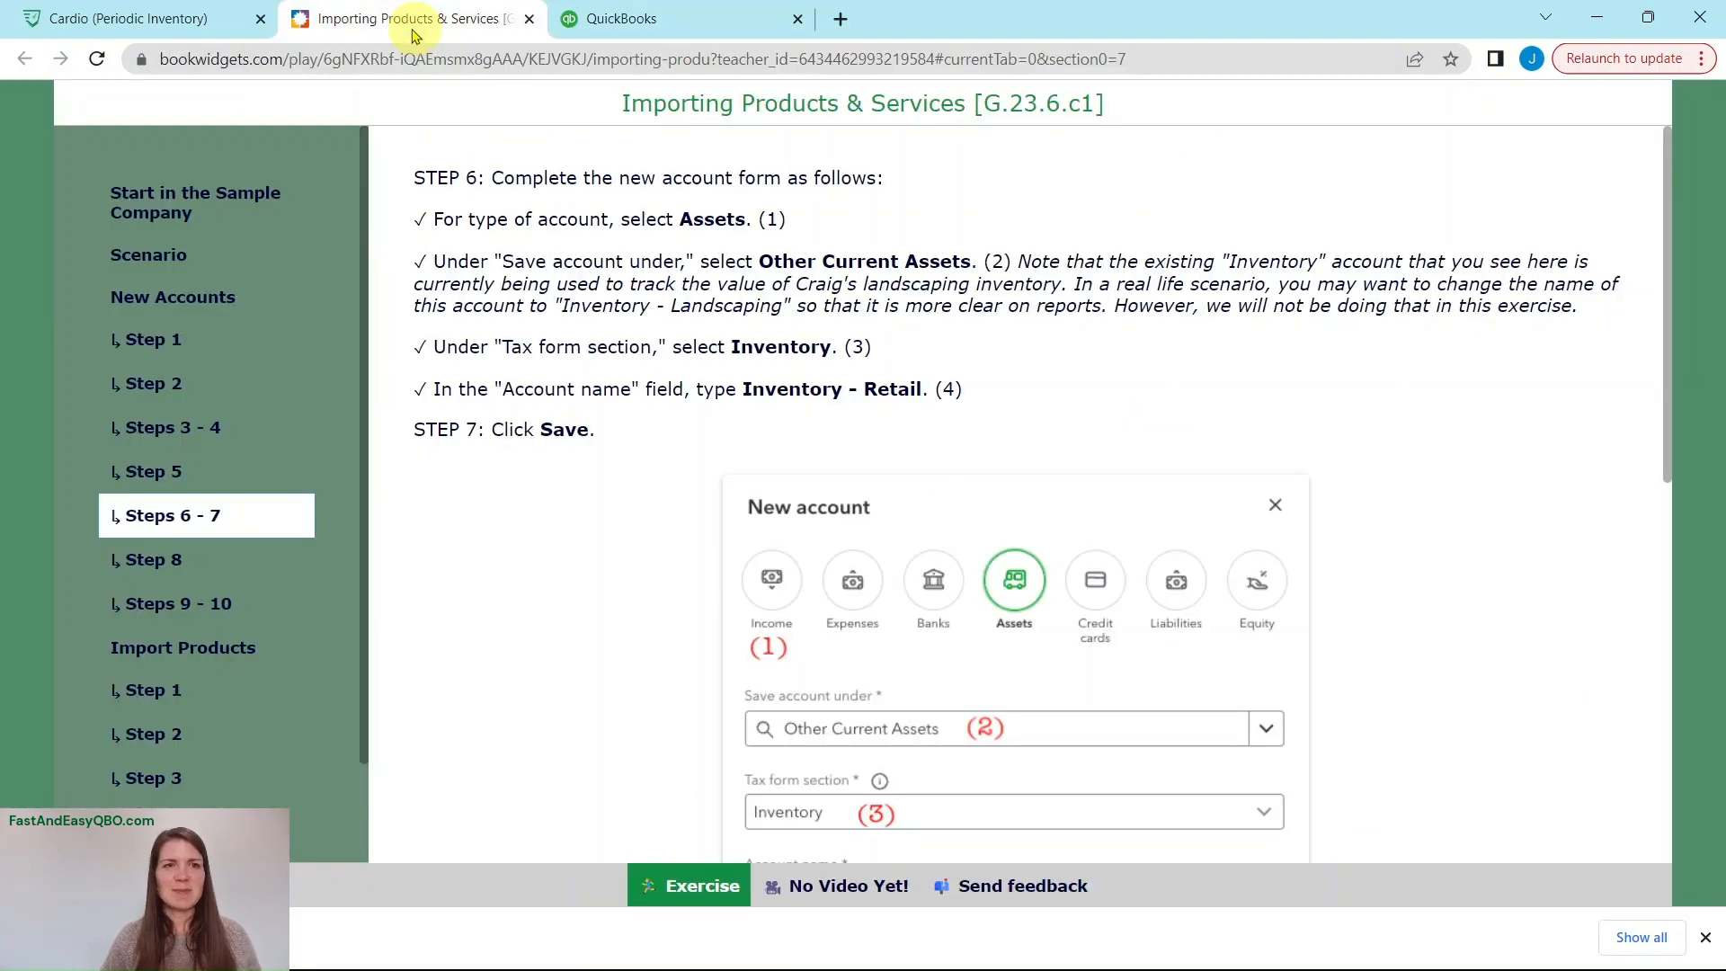
pyautogui.click(185, 561)
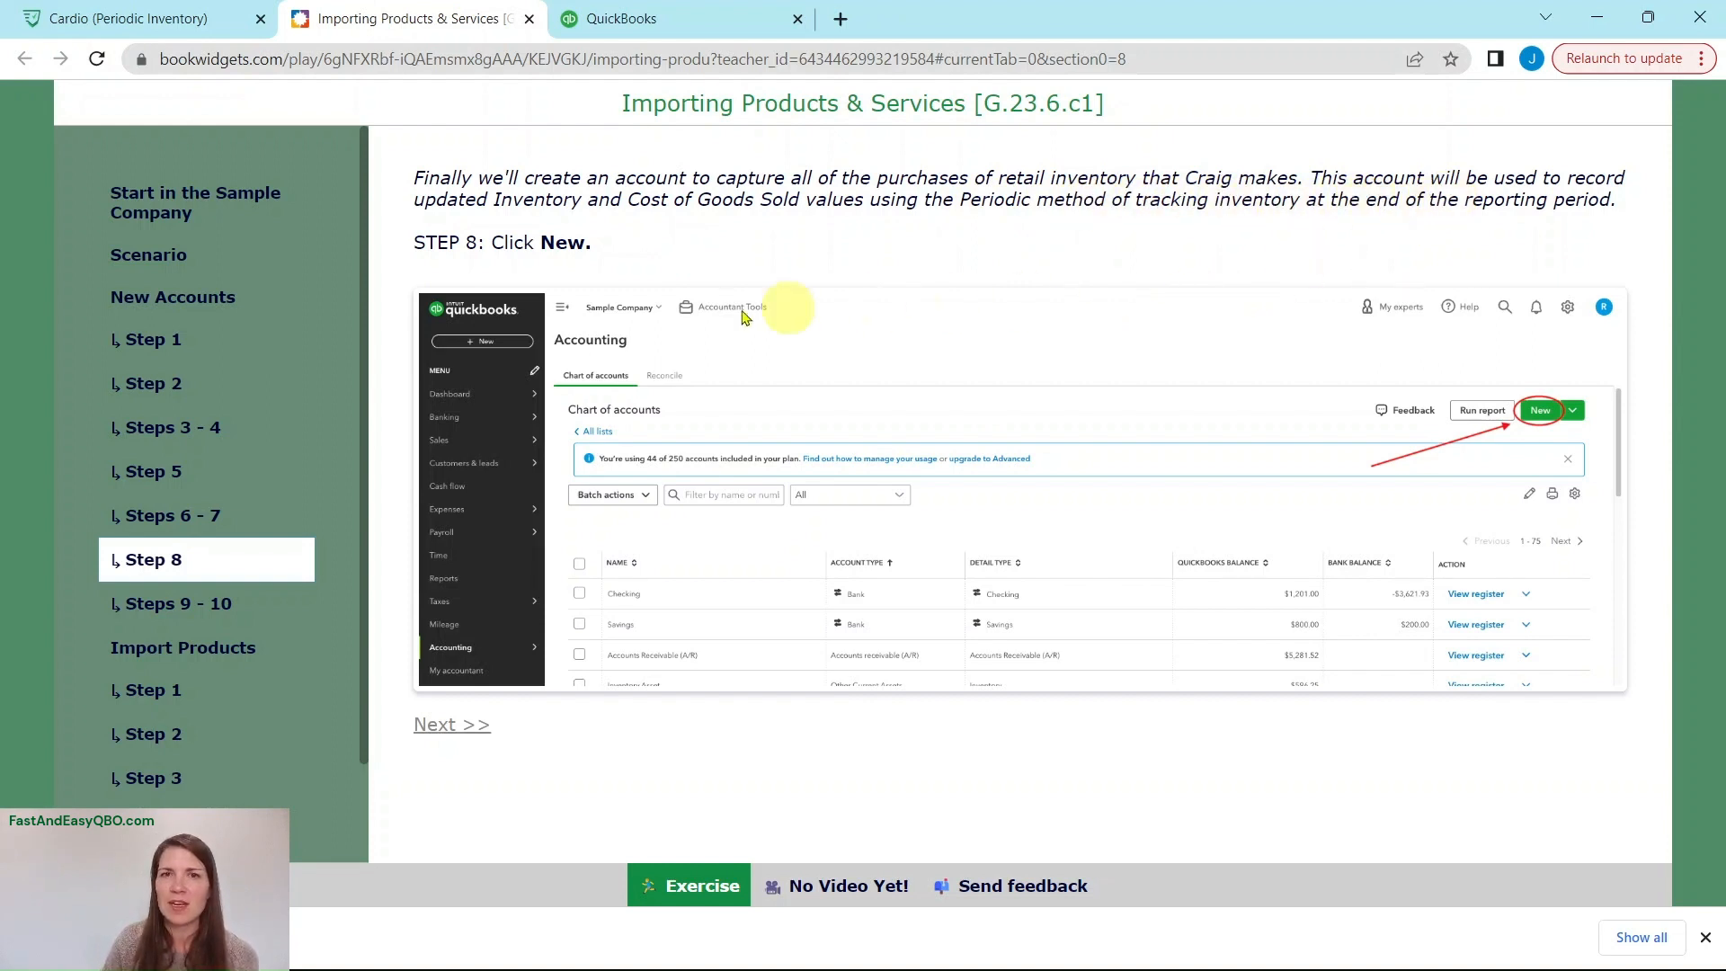
pyautogui.click(183, 615)
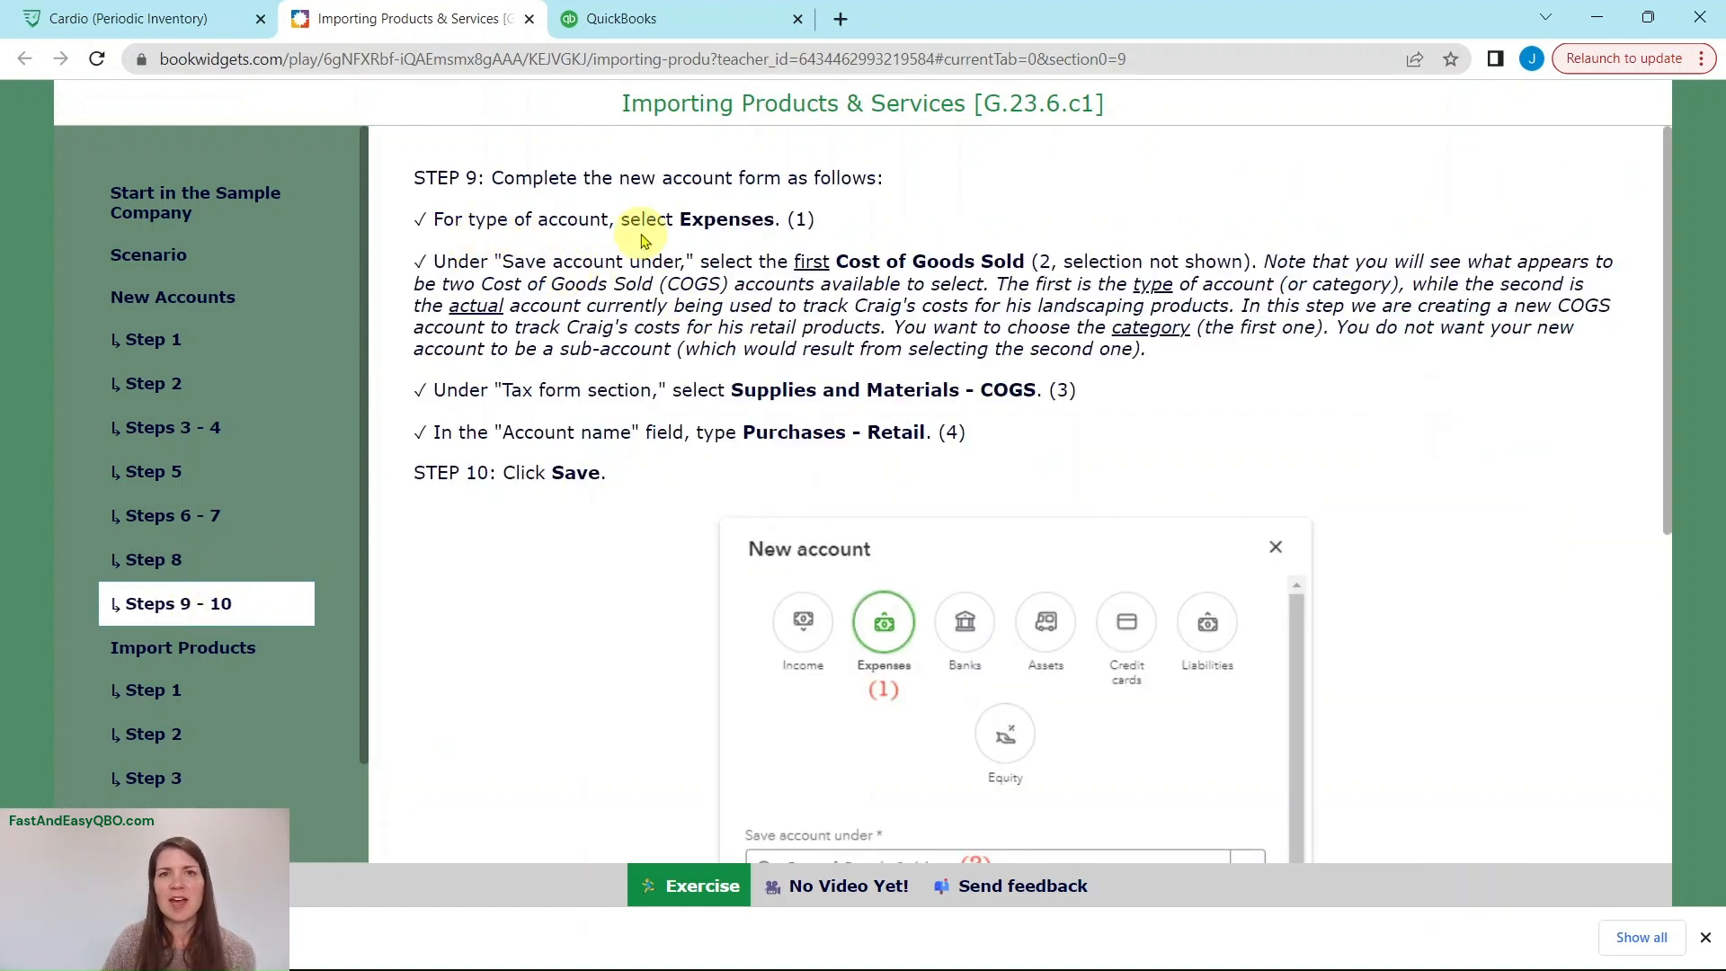
pyautogui.click(643, 34)
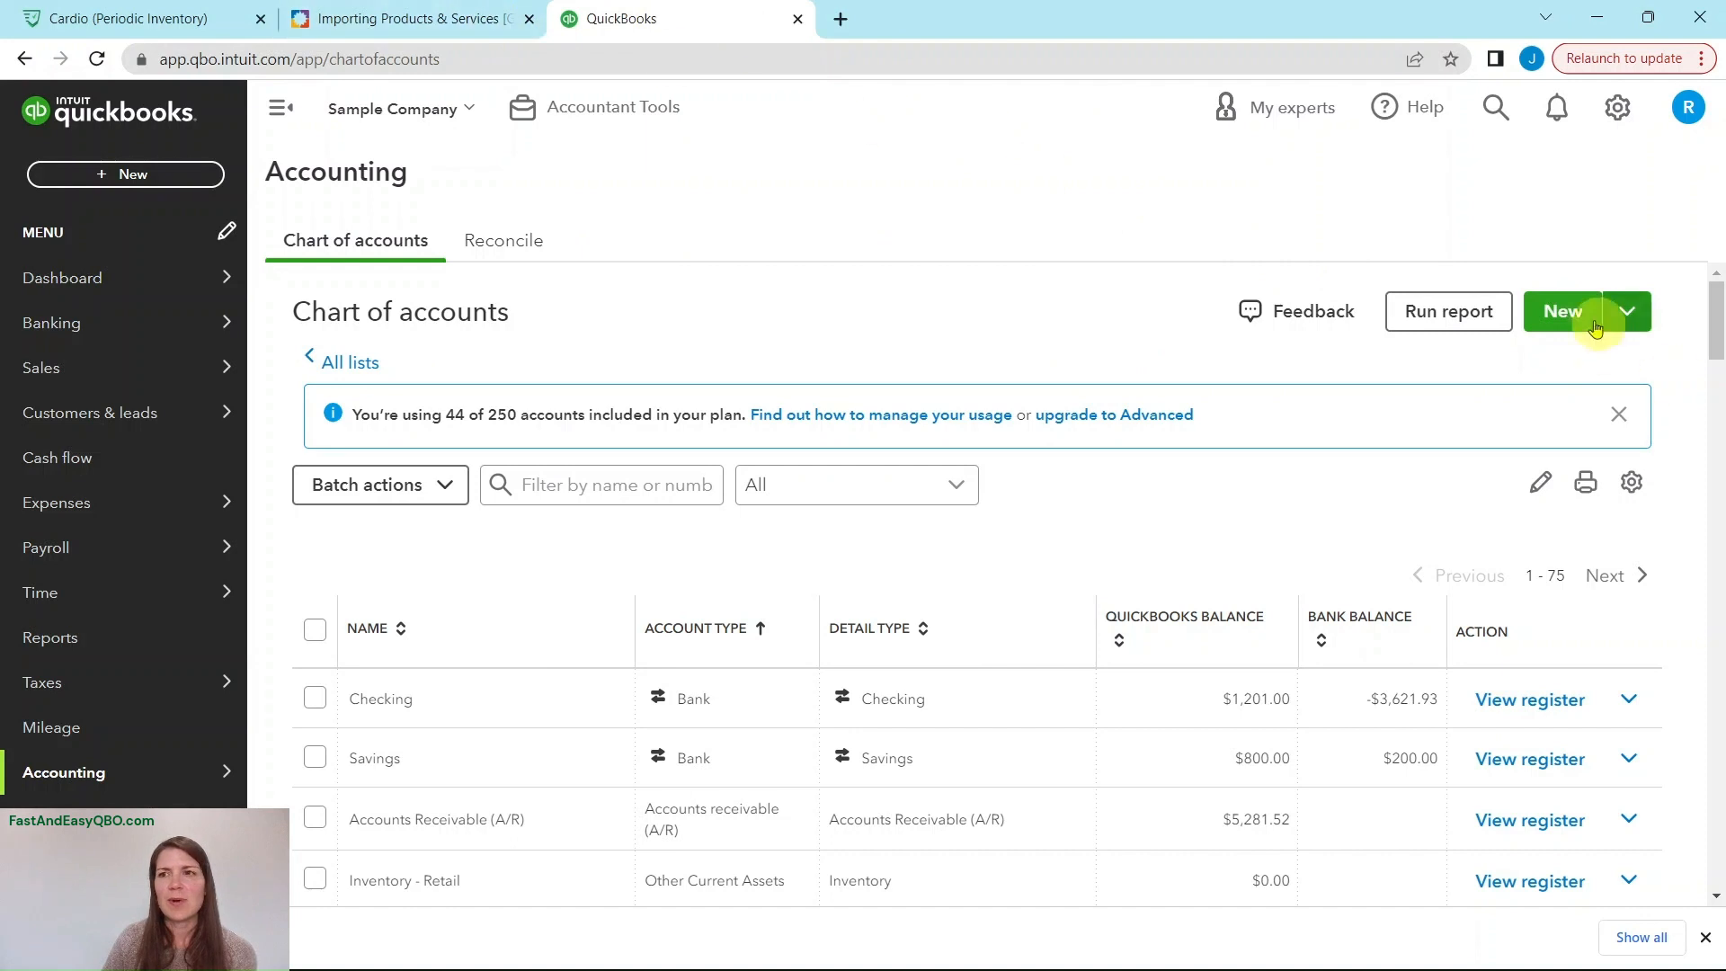
pyautogui.click(1564, 315)
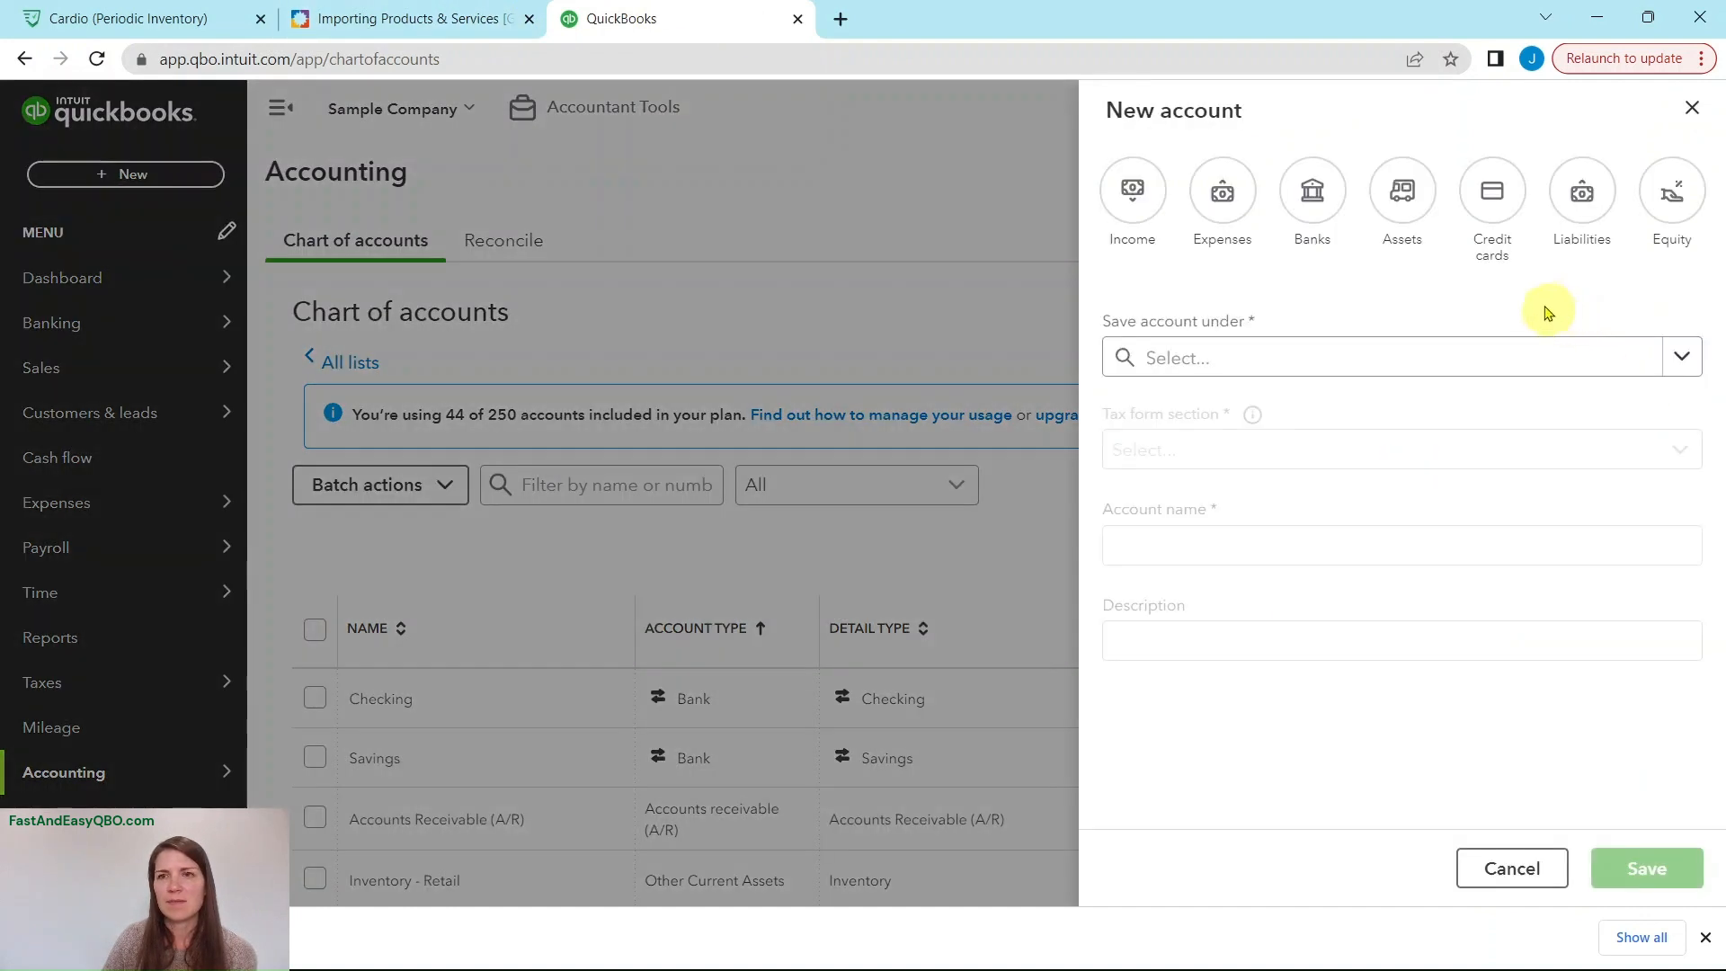
pyautogui.click(1223, 207)
# Check the exercise instructions and save the new expense account under the main Cost of Goods Sold category, not its sub-account, in QuickBooks.
pyautogui.click(440, 20)
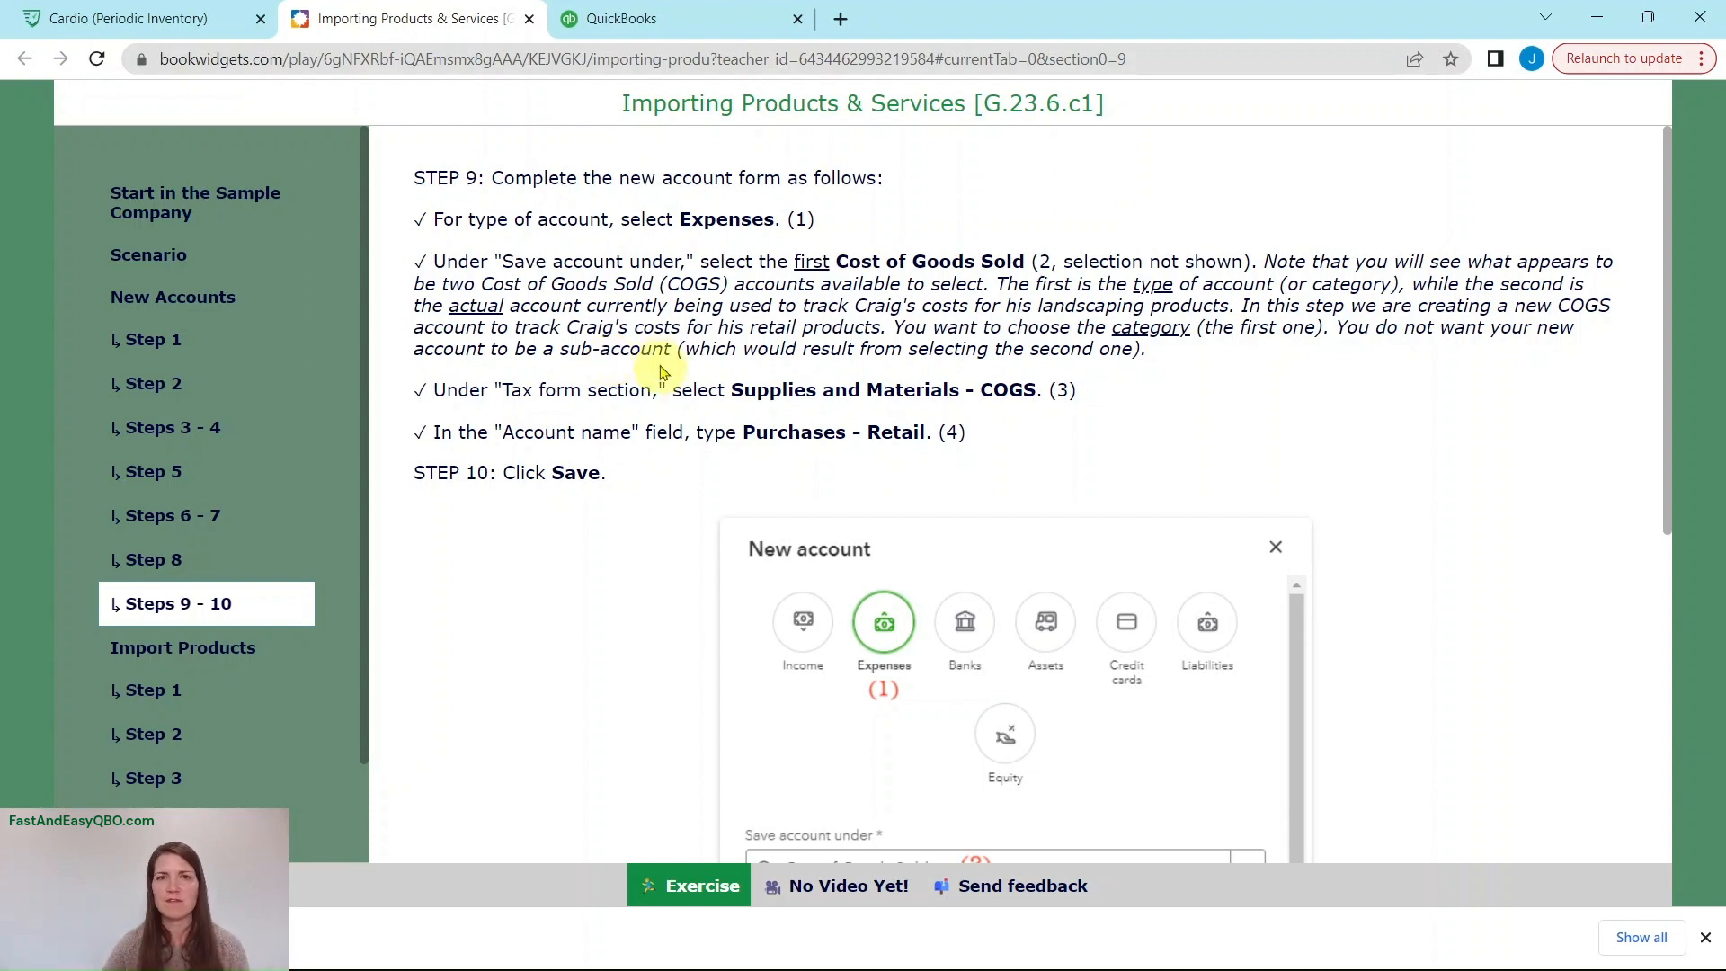
pyautogui.click(649, 20)
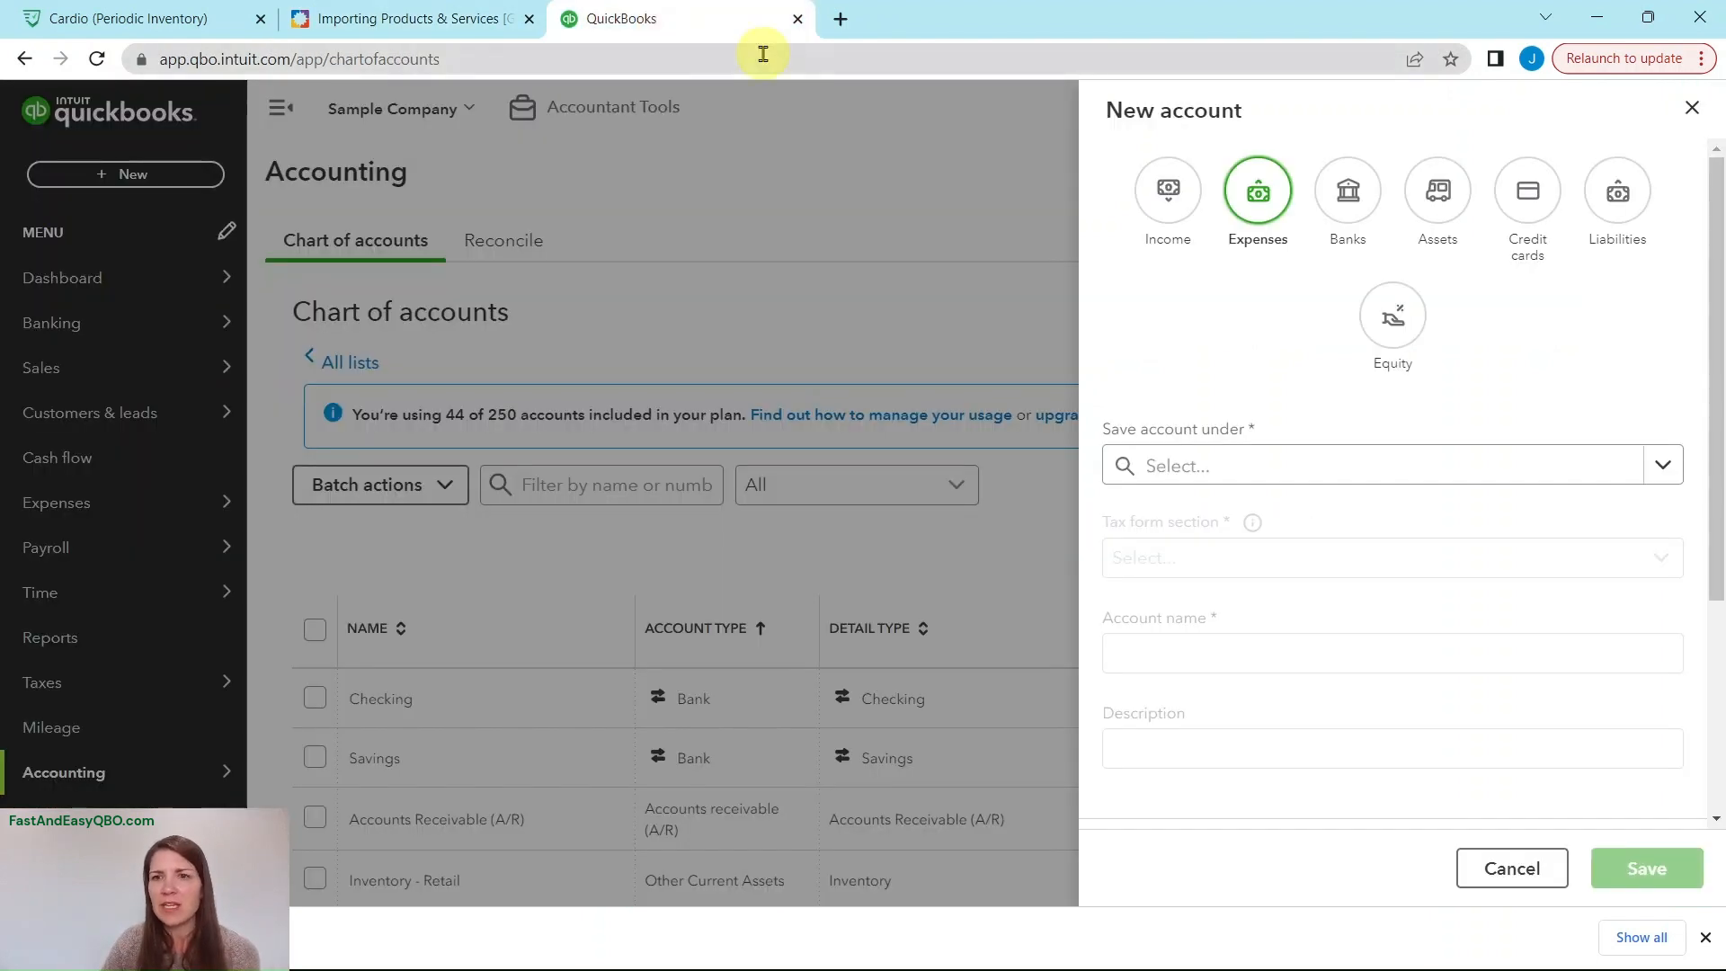
pyautogui.click(1327, 469)
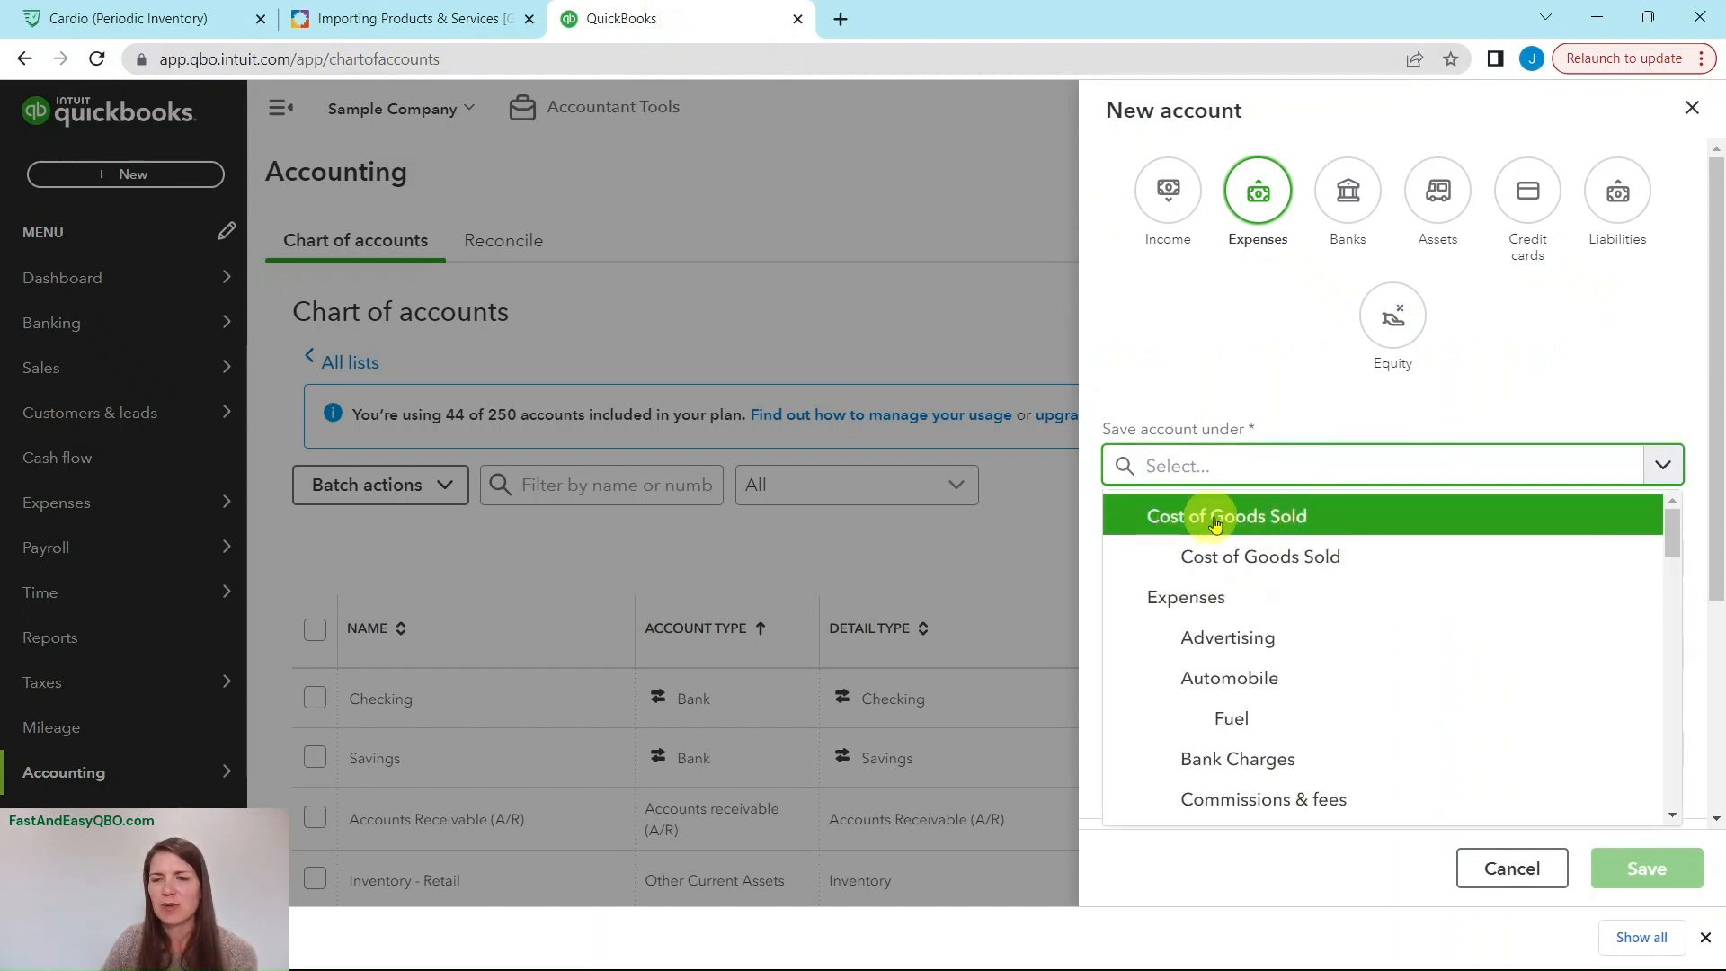
pyautogui.click(1263, 516)
# Check the exercise for the expense account's tax form section and set it to Supplies & Materials - COGS in QuickBooks.
pyautogui.click(431, 19)
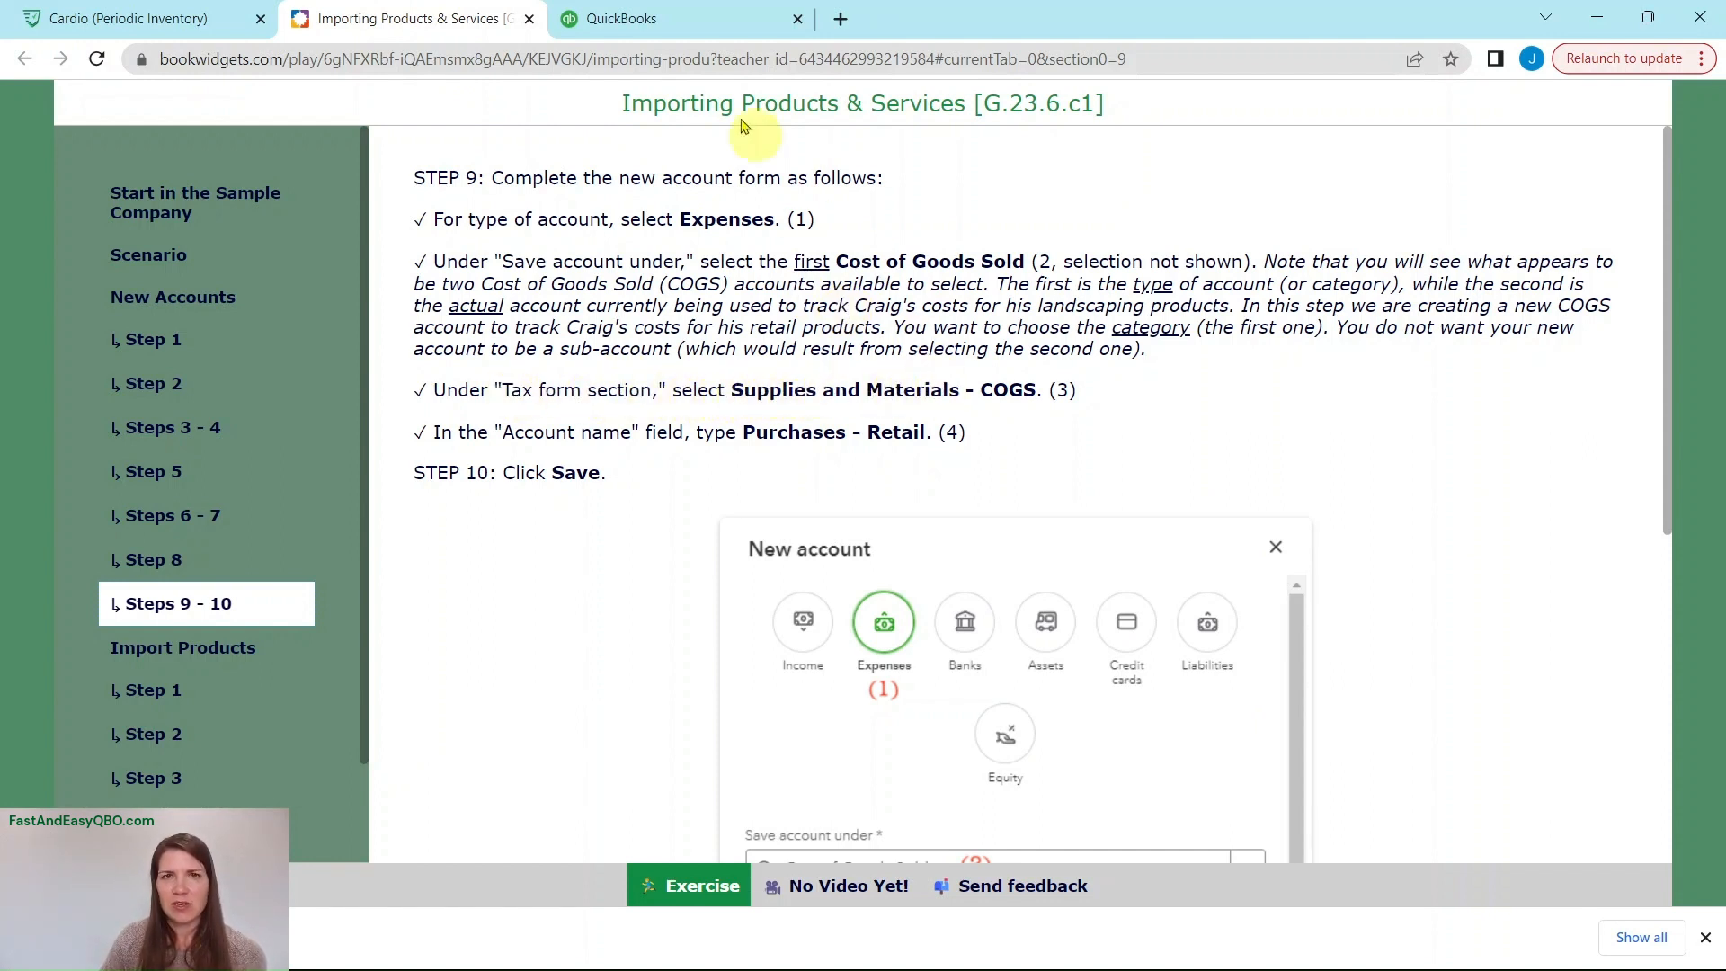
pyautogui.click(666, 34)
pyautogui.click(1273, 566)
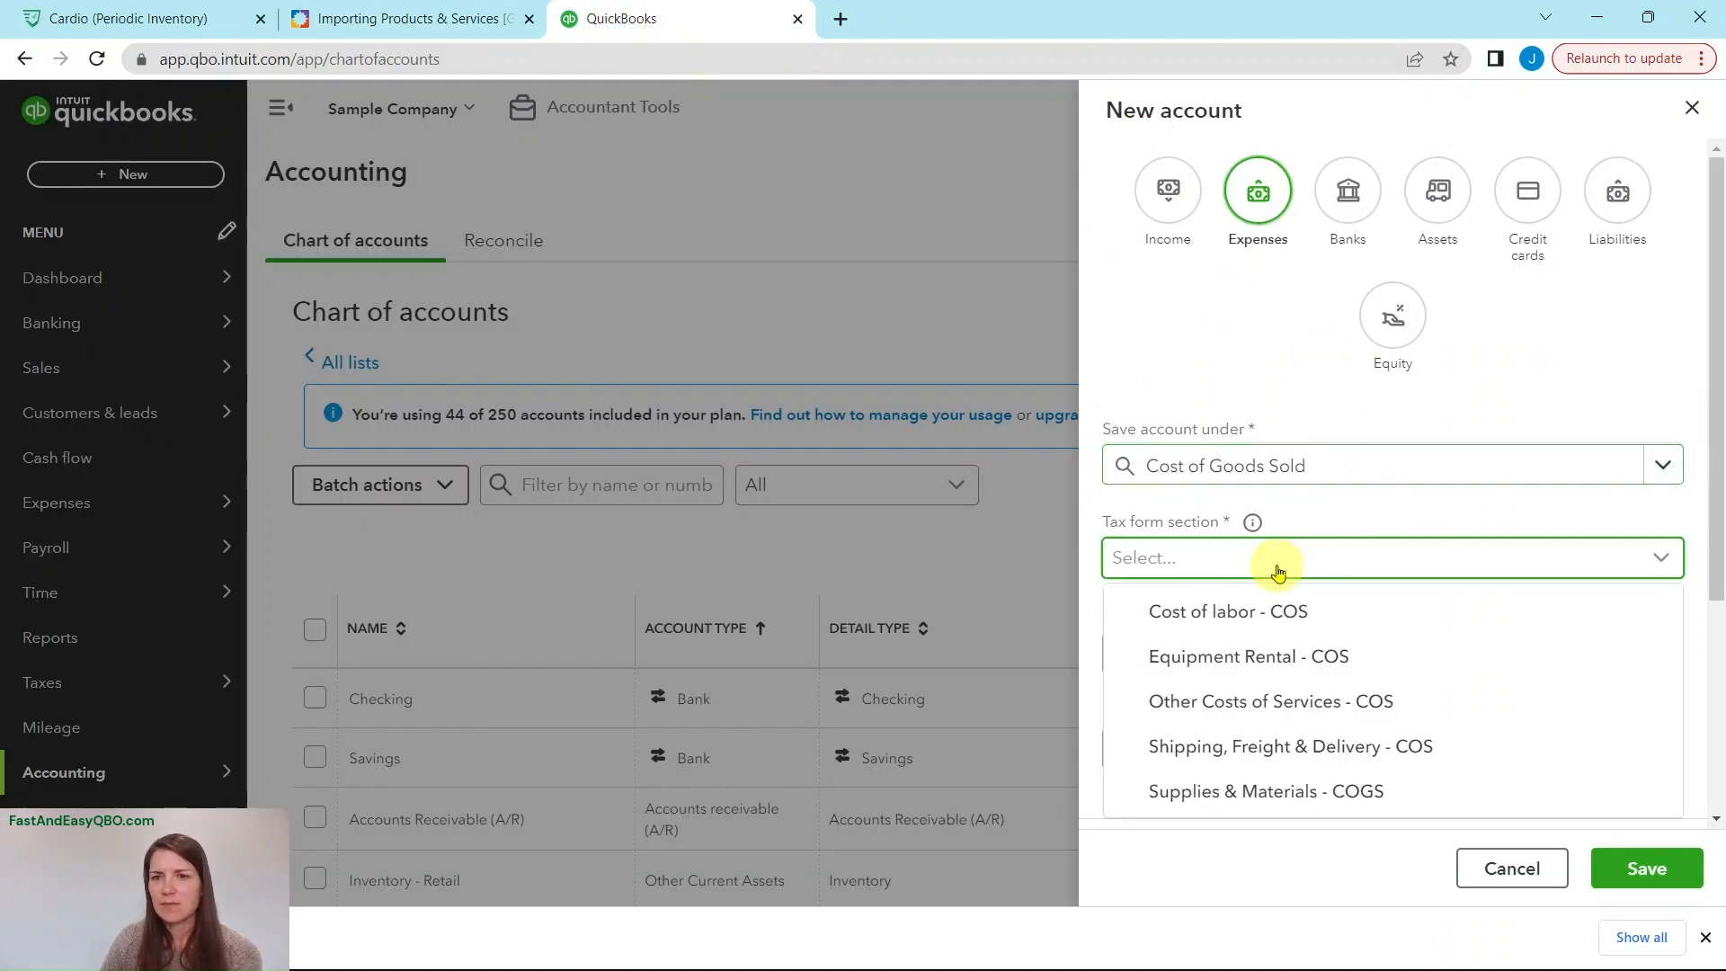
pyautogui.click(1215, 794)
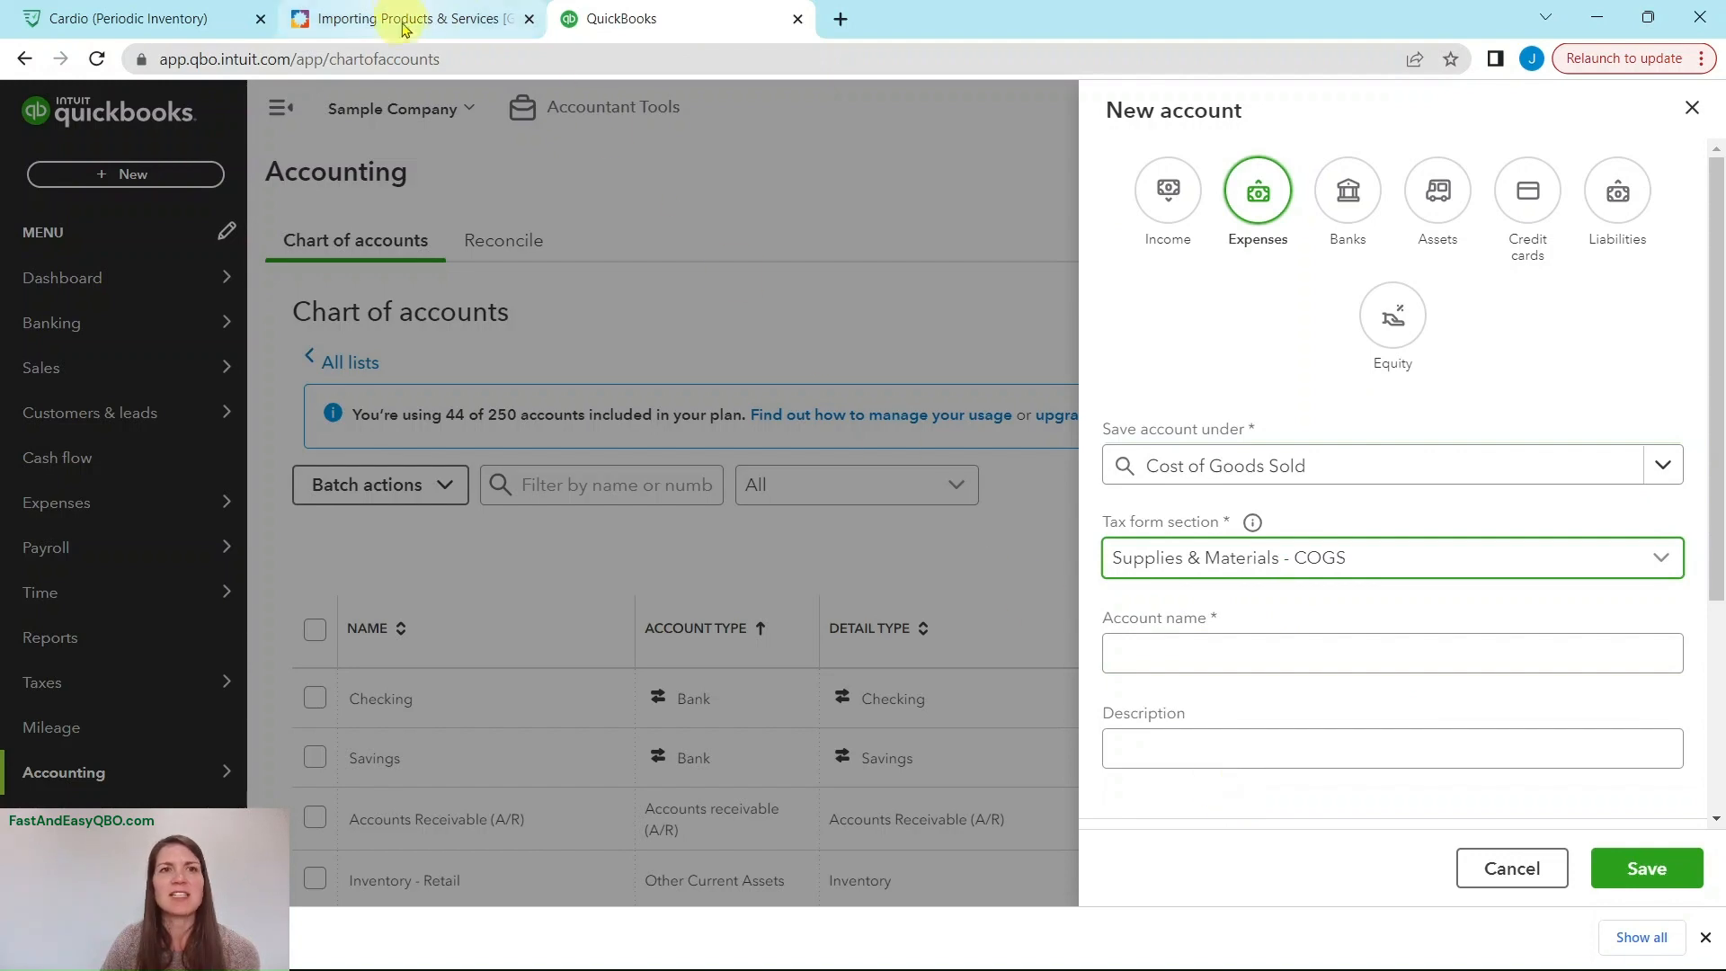
# Check the exercise for the account name, name the QuickBooks expense account Purchases - Retail and save it.
pyautogui.click(432, 34)
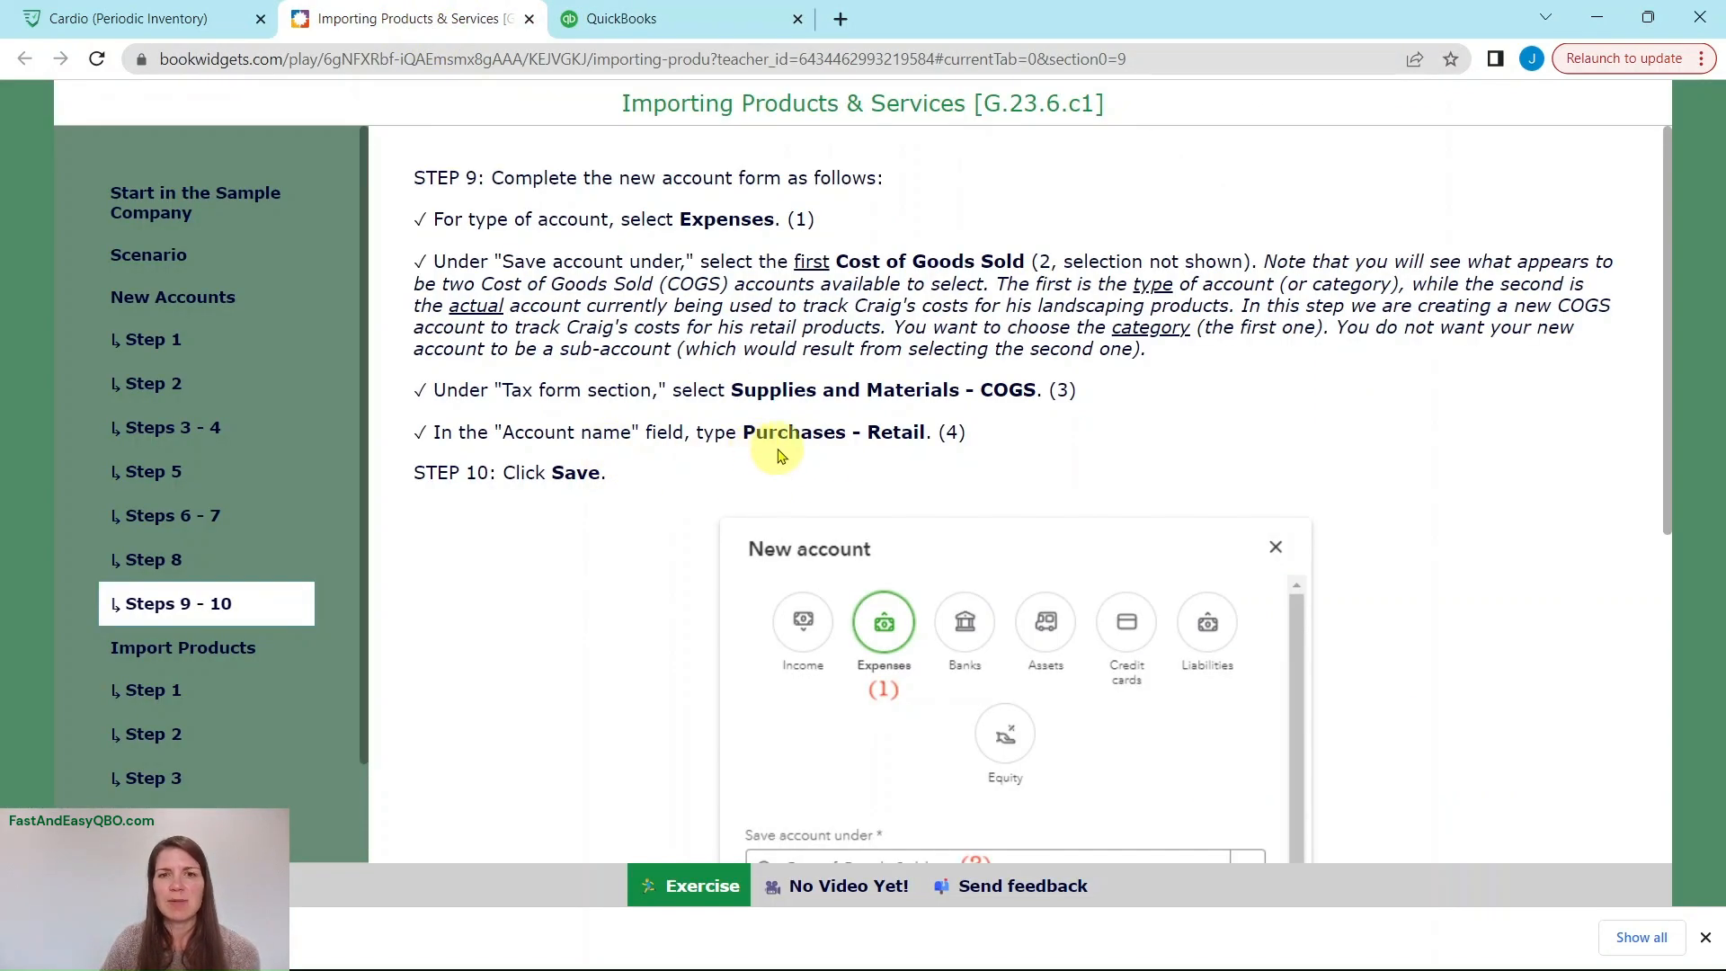
pyautogui.click(662, 18)
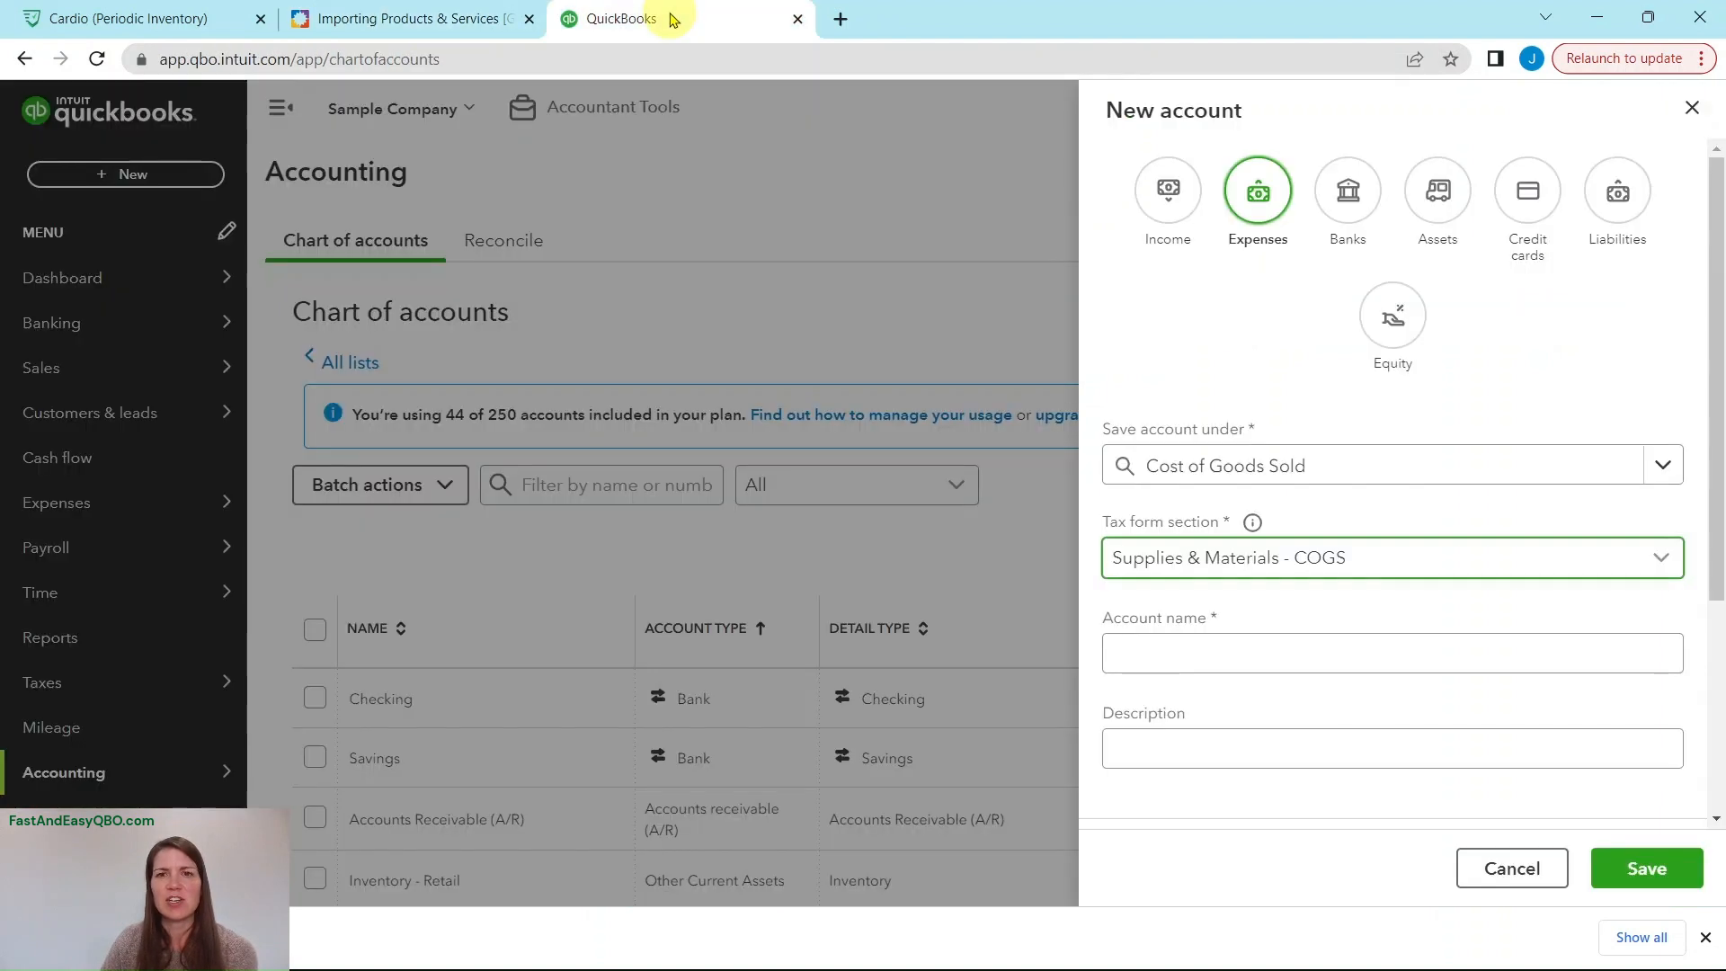
pyautogui.click(1217, 668)
pyautogui.write('P')
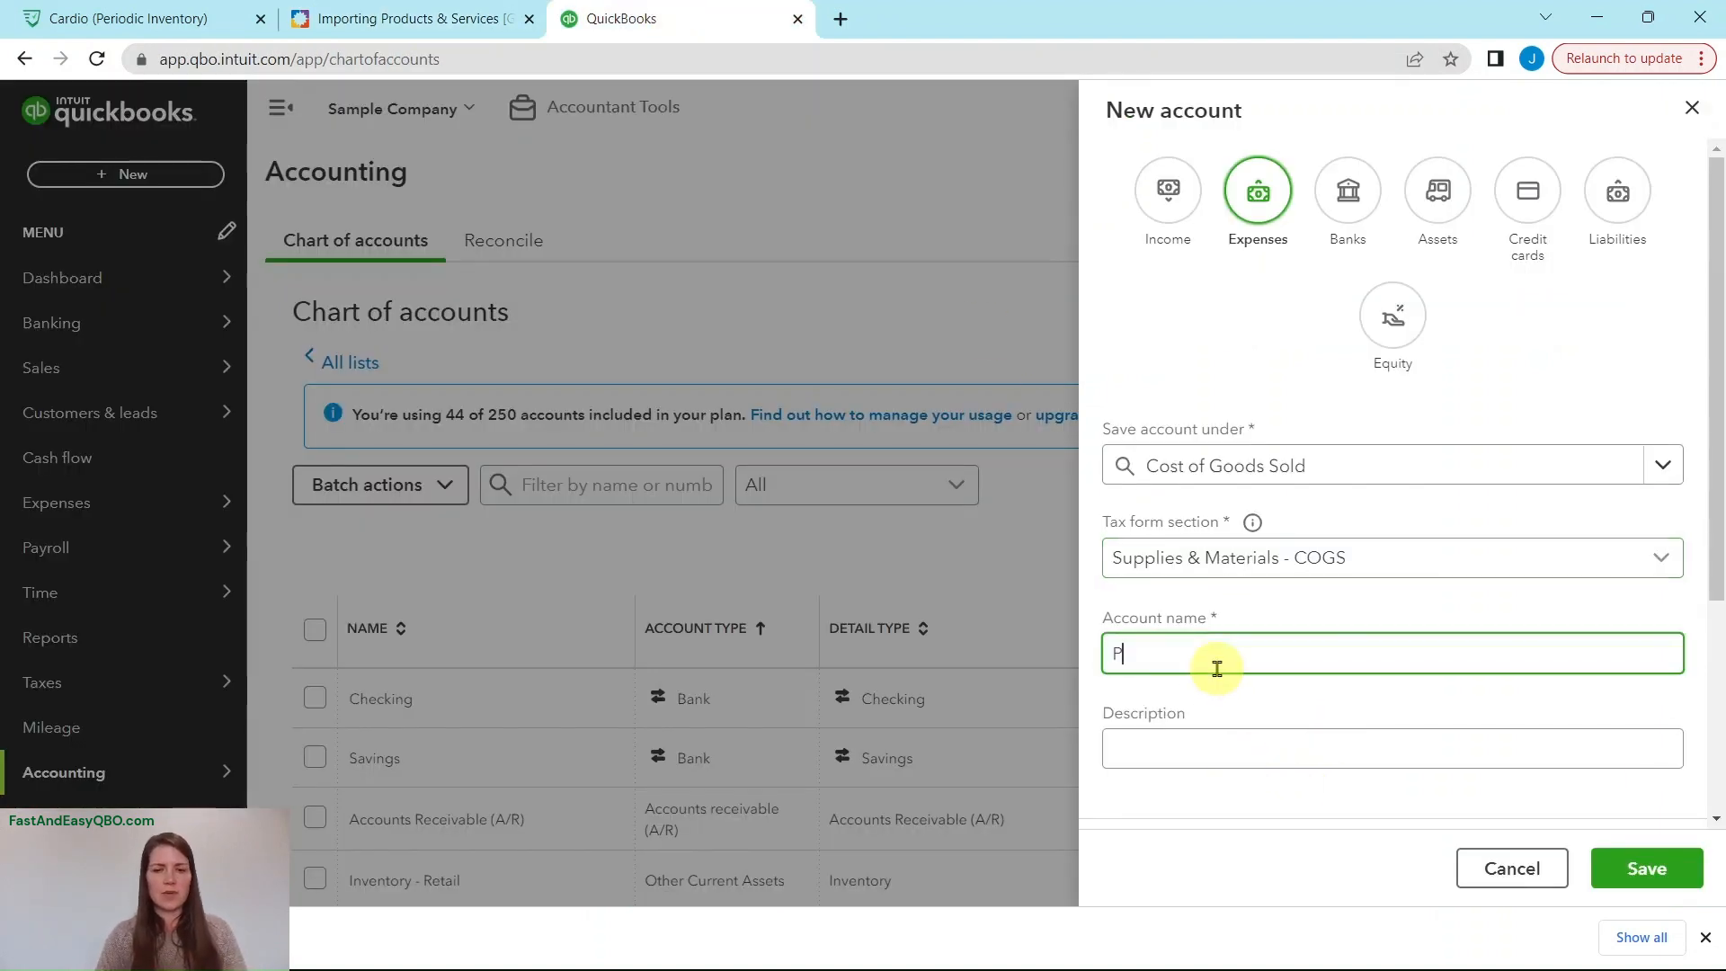
pyautogui.write('urchases - Retail')
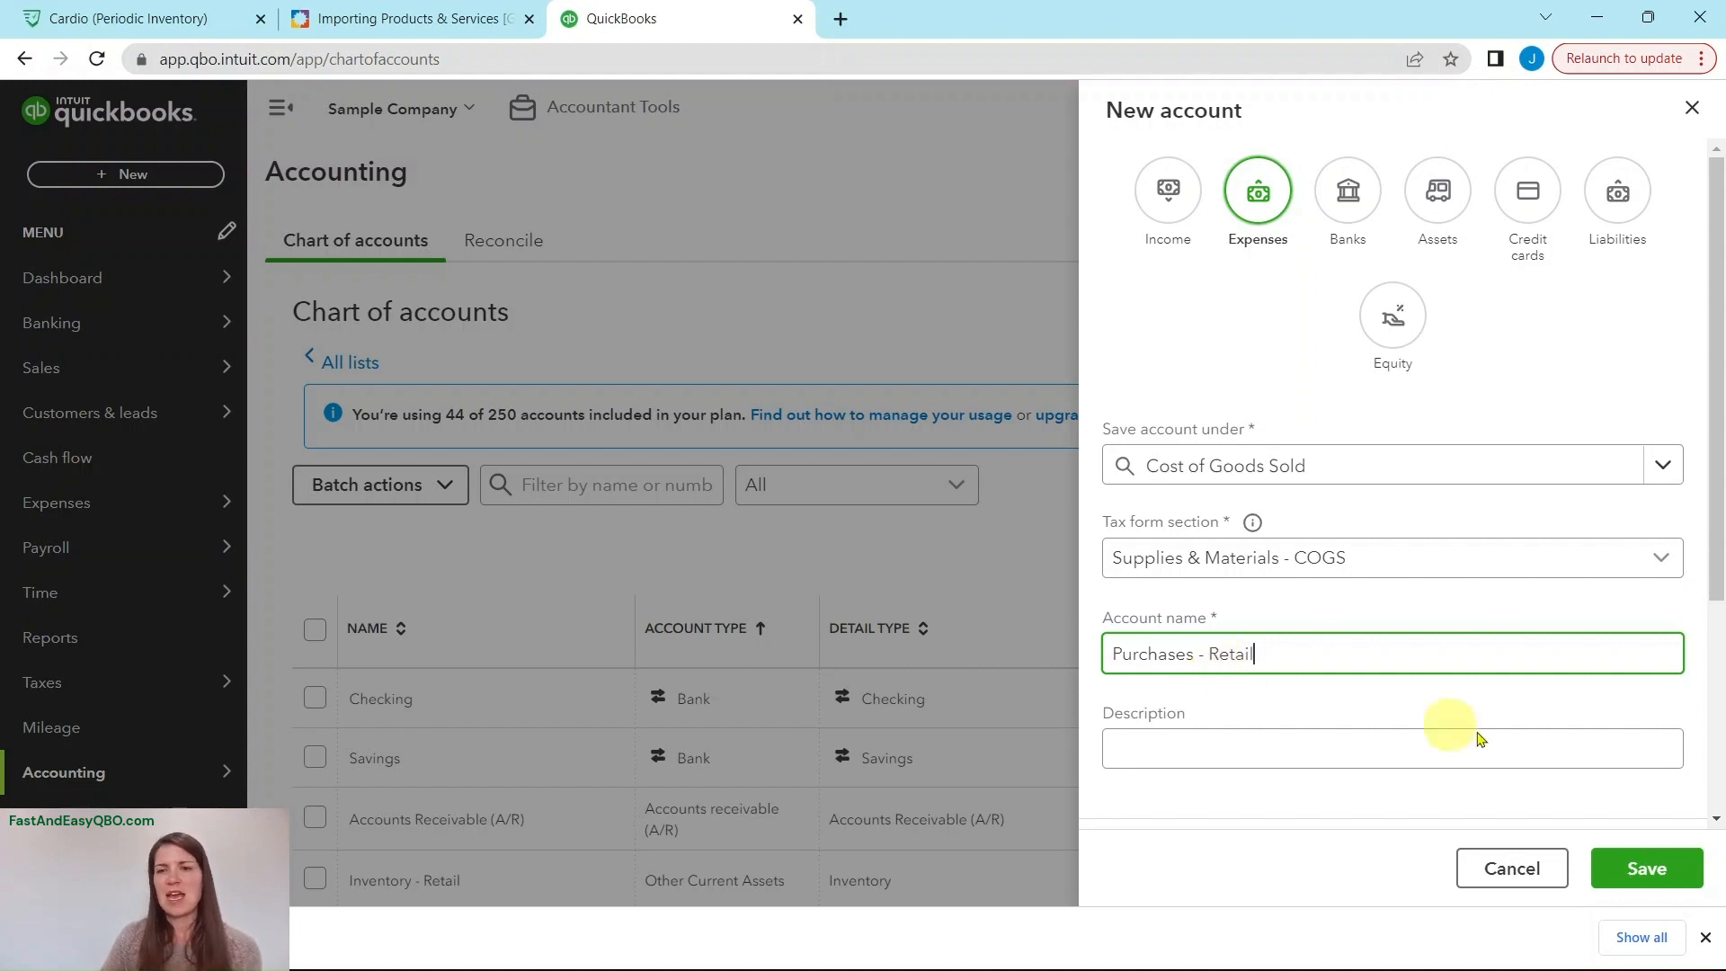
pyautogui.click(1643, 870)
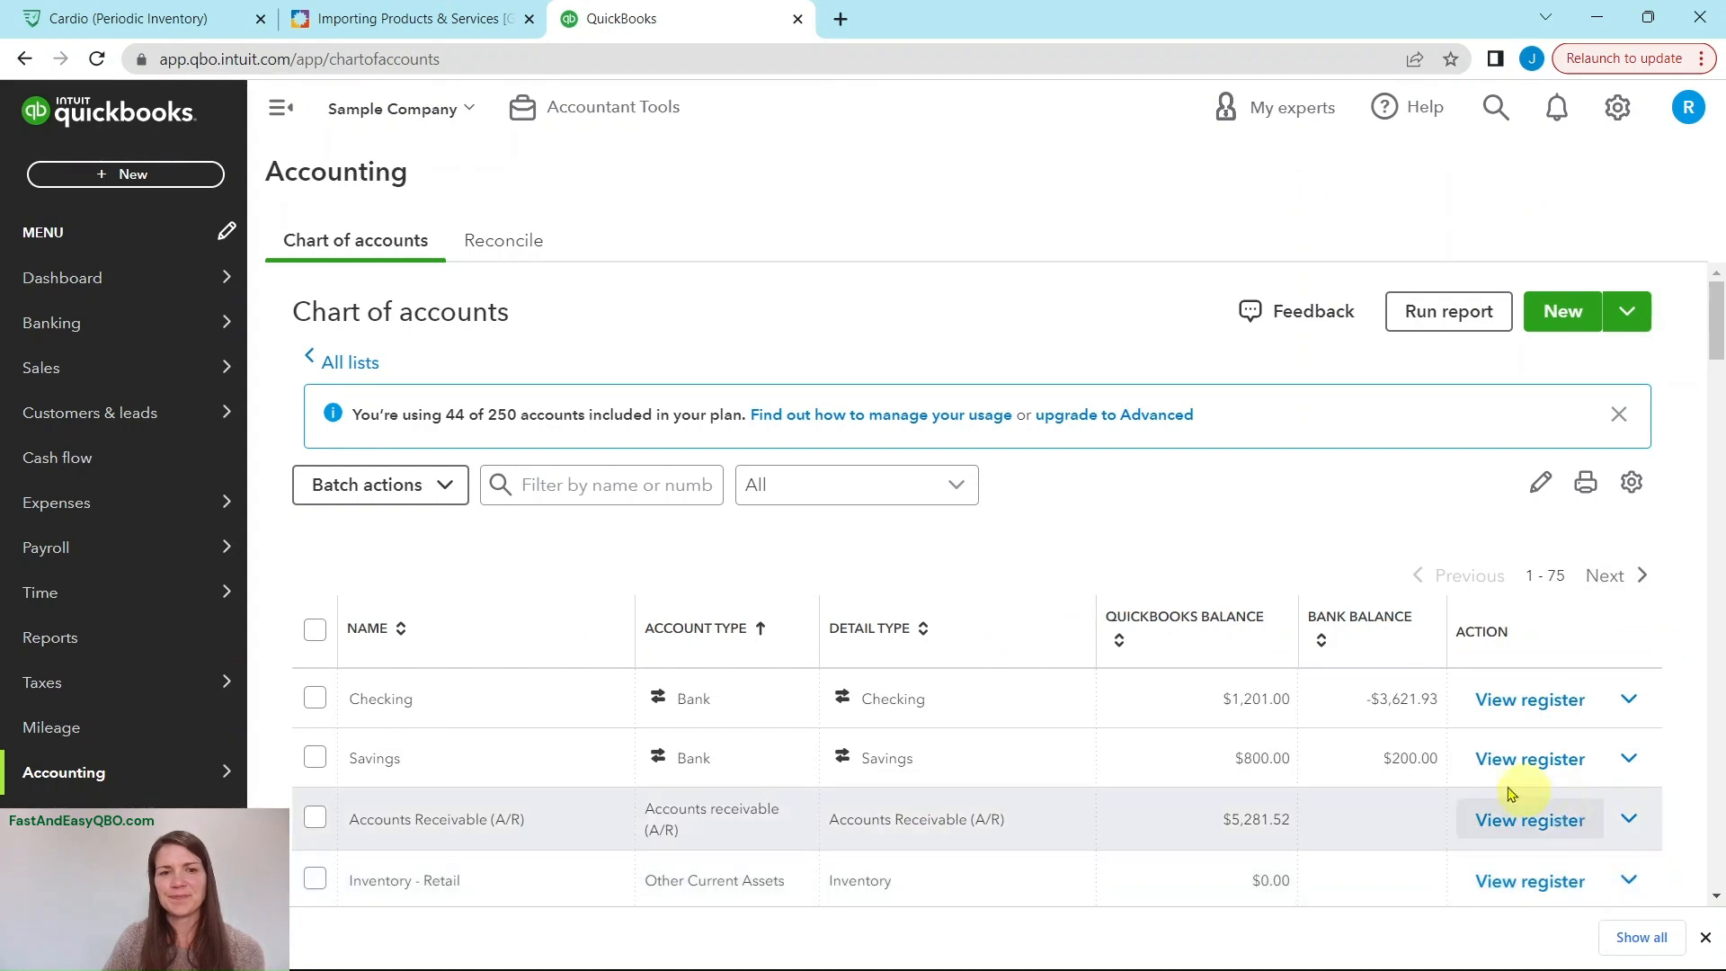
# Read the exercise's Import Products section and locate the Products and Services Upload file on the Cardio (Periodic Inventory) course page.
pyautogui.click(358, 20)
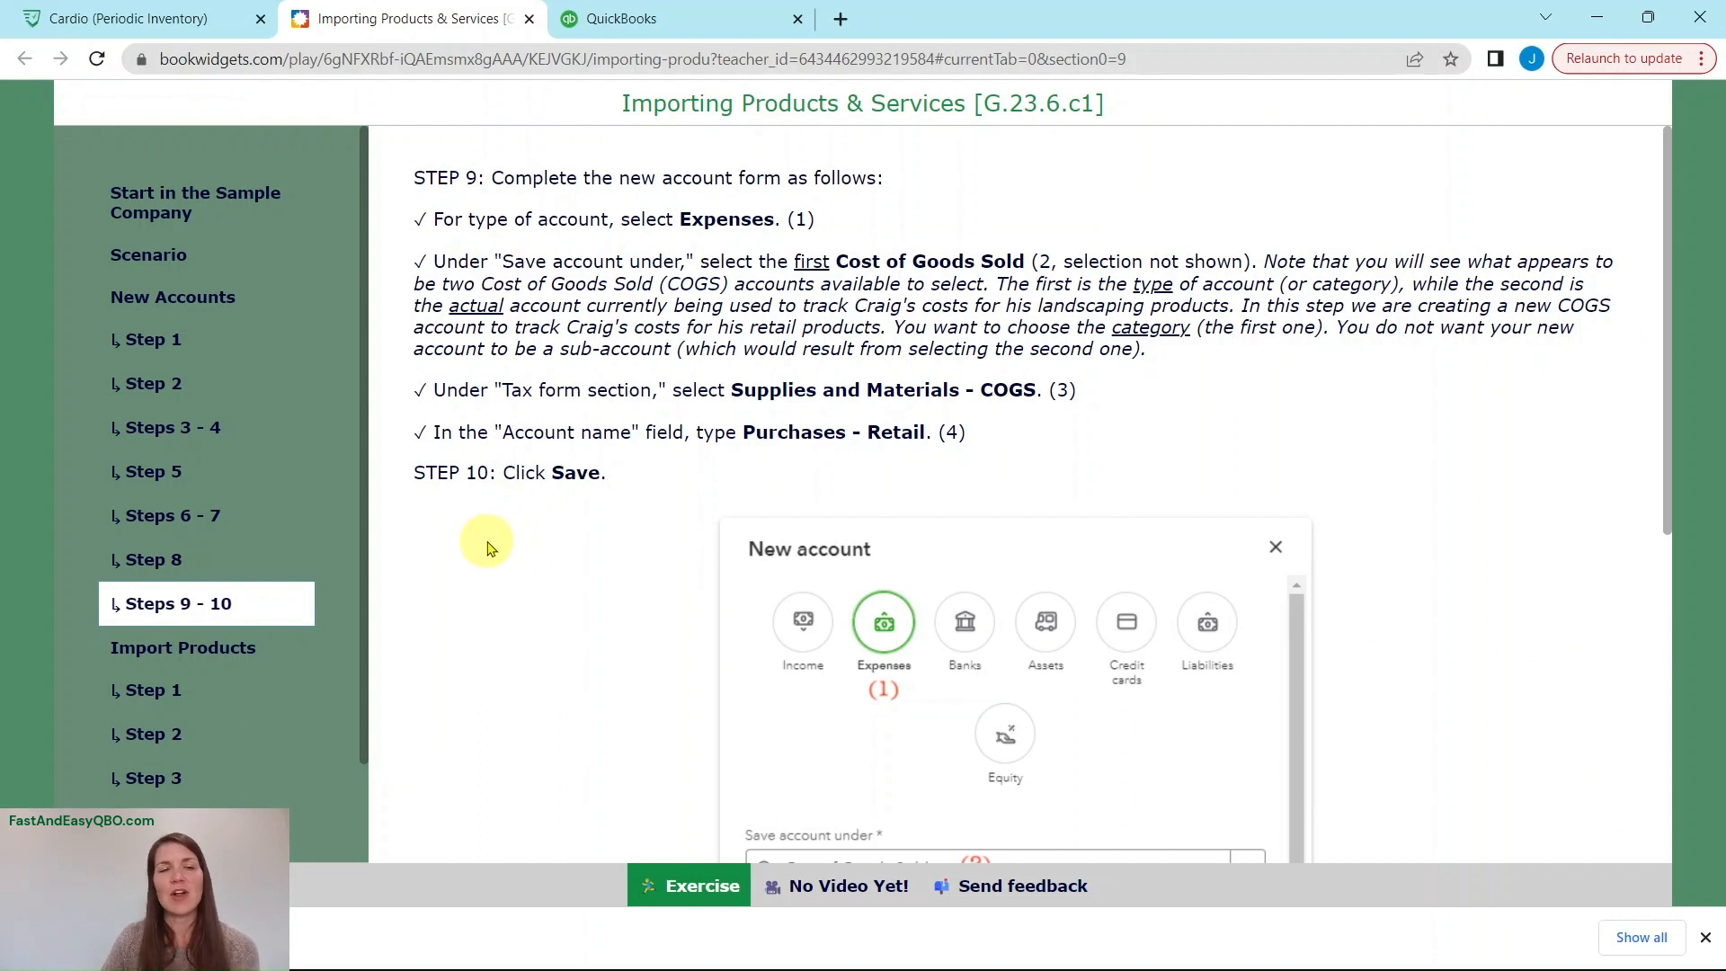
pyautogui.click(171, 654)
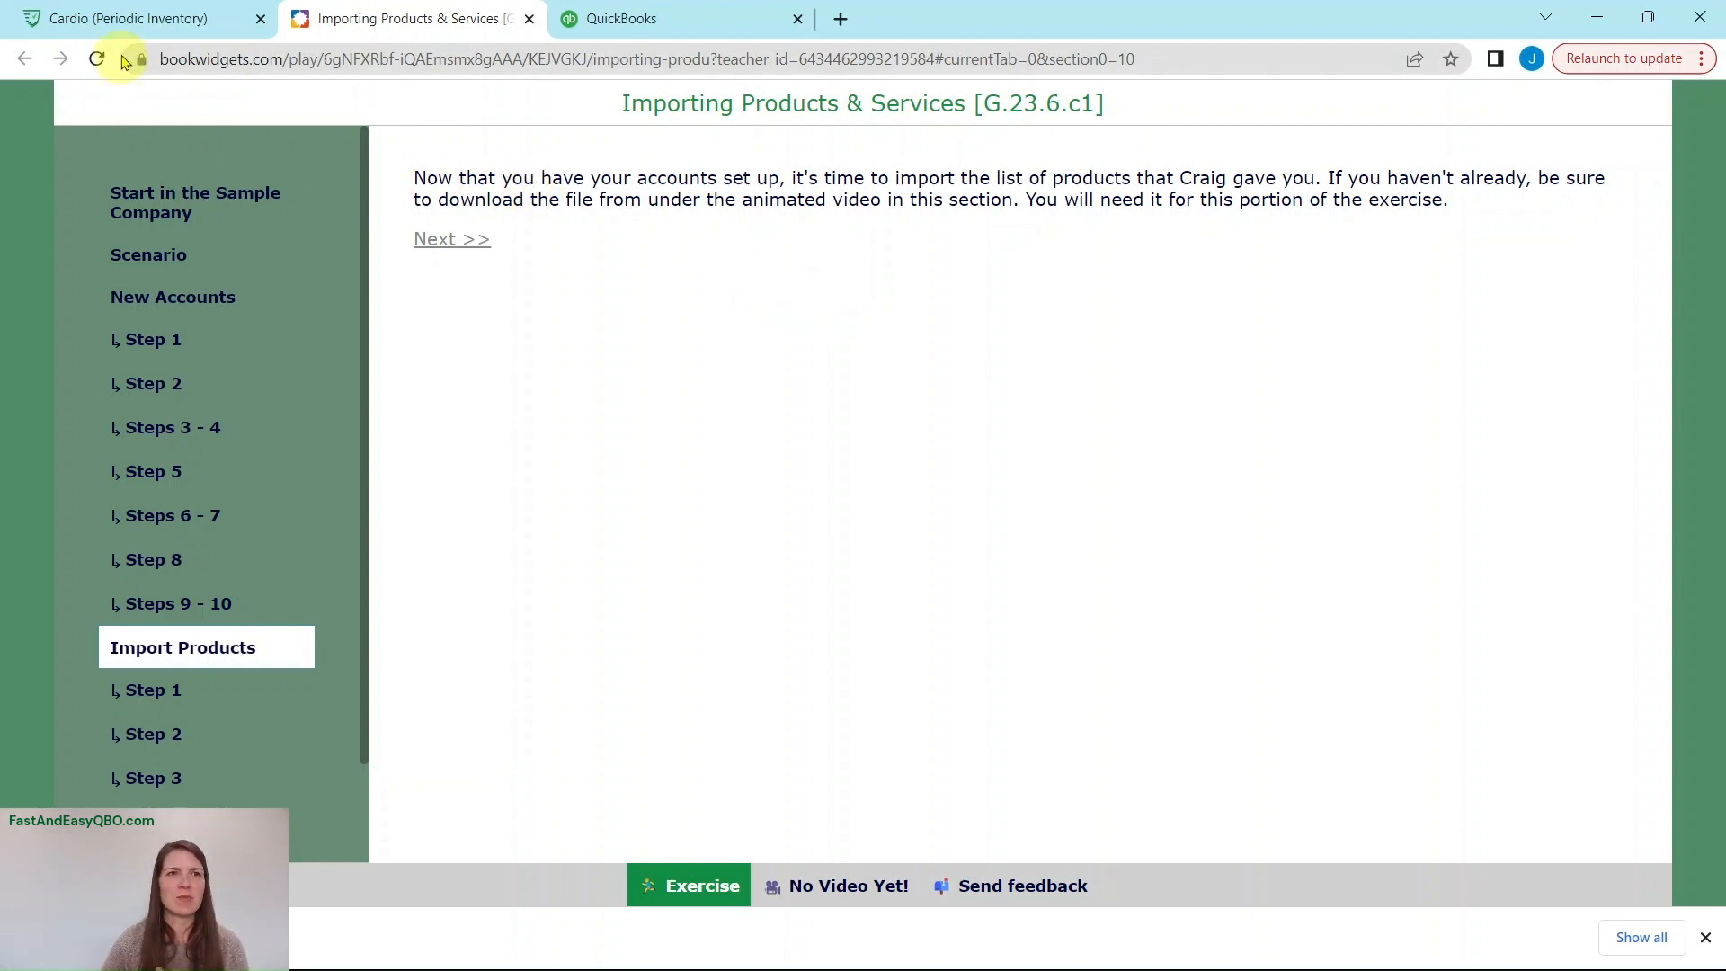
pyautogui.click(122, 26)
pyautogui.scroll(3, 1071, 474)
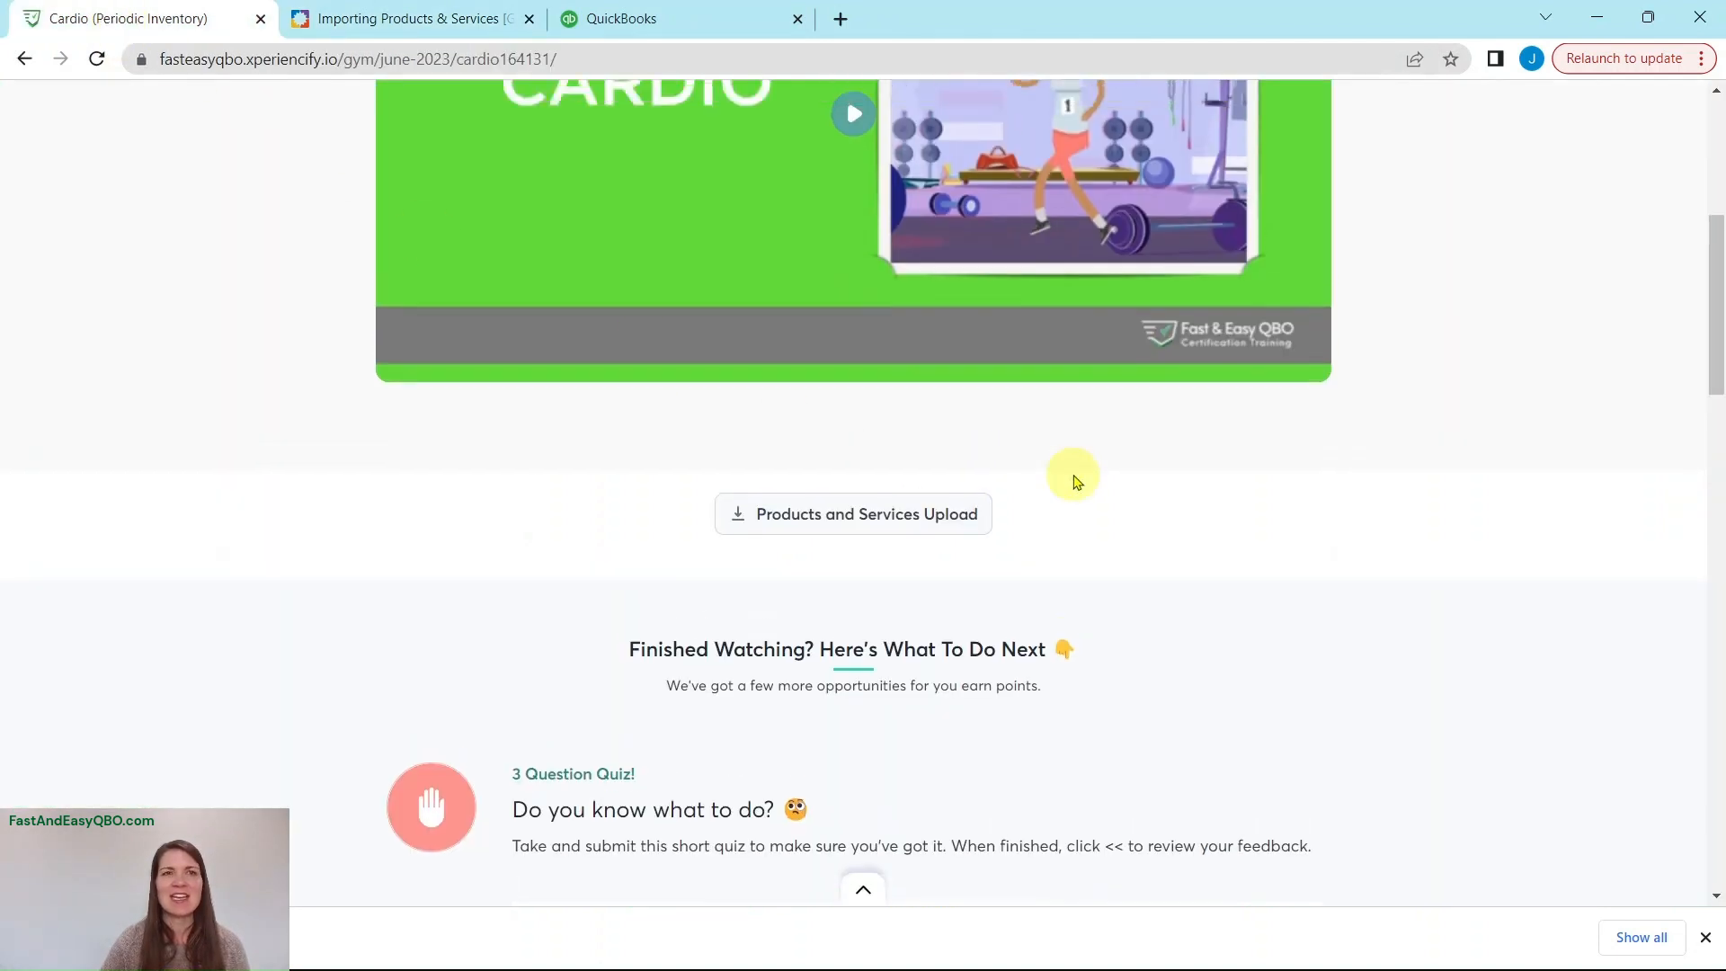
# Read Step 1 of the exercise's Import Products section and open the Products and Services list in QuickBooks.
pyautogui.scroll(-2, 1078, 454)
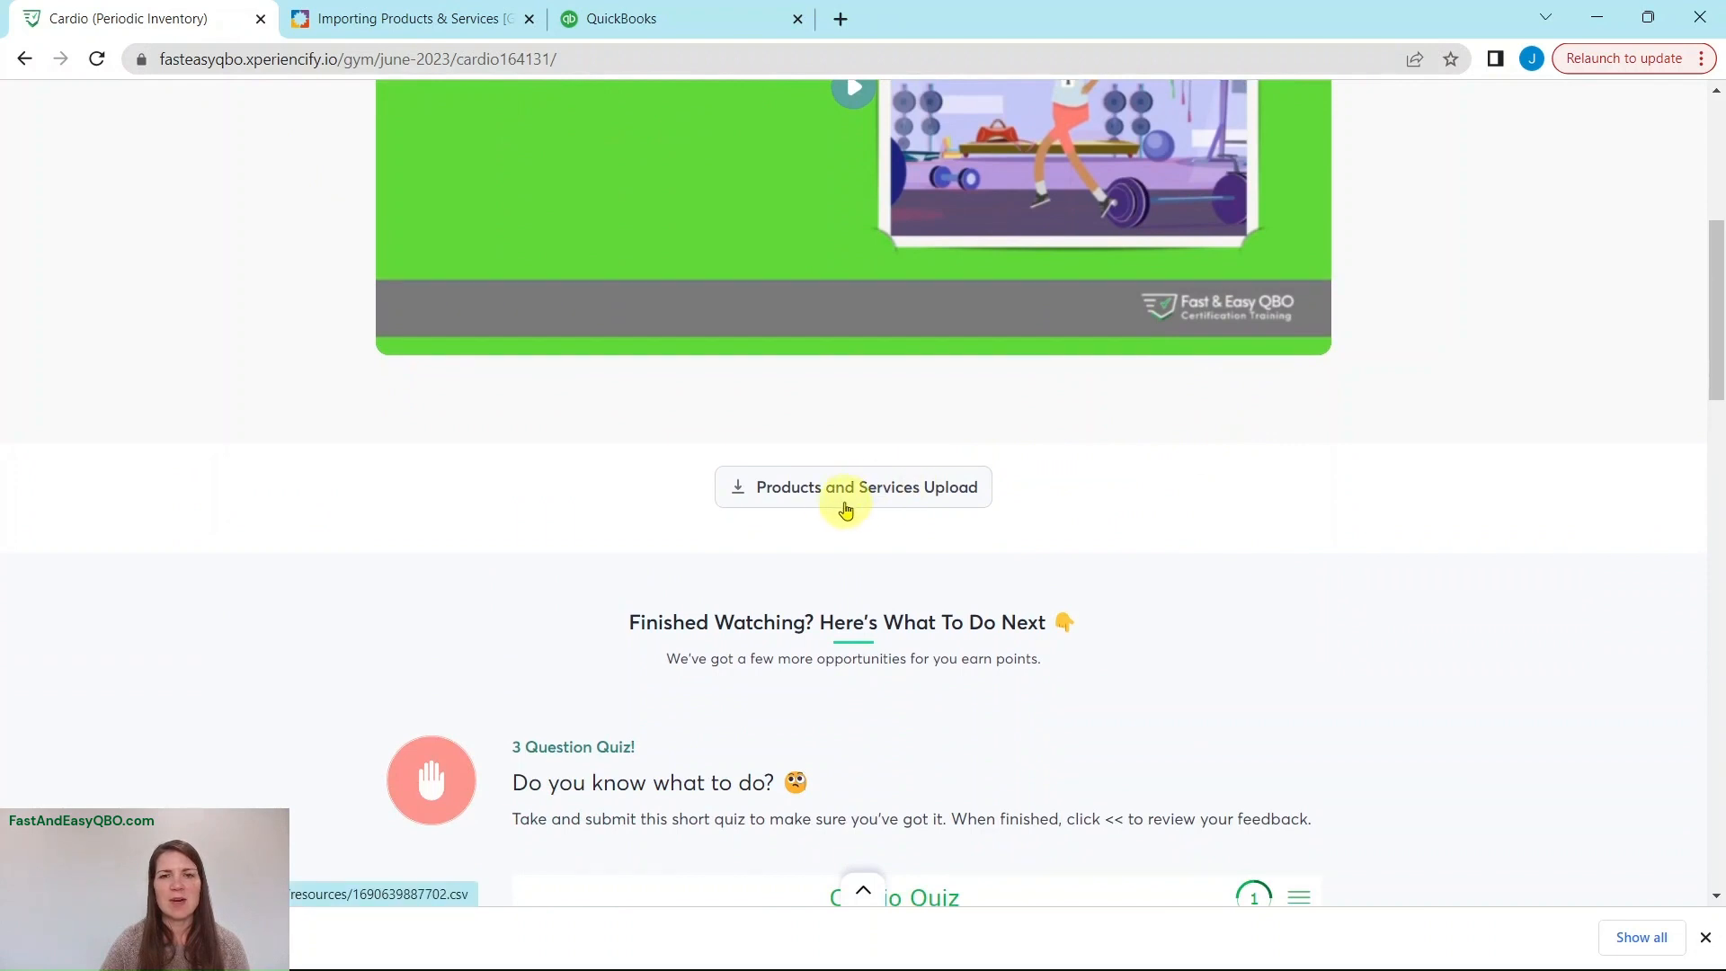
pyautogui.click(396, 18)
pyautogui.scroll(-1, 299, 550)
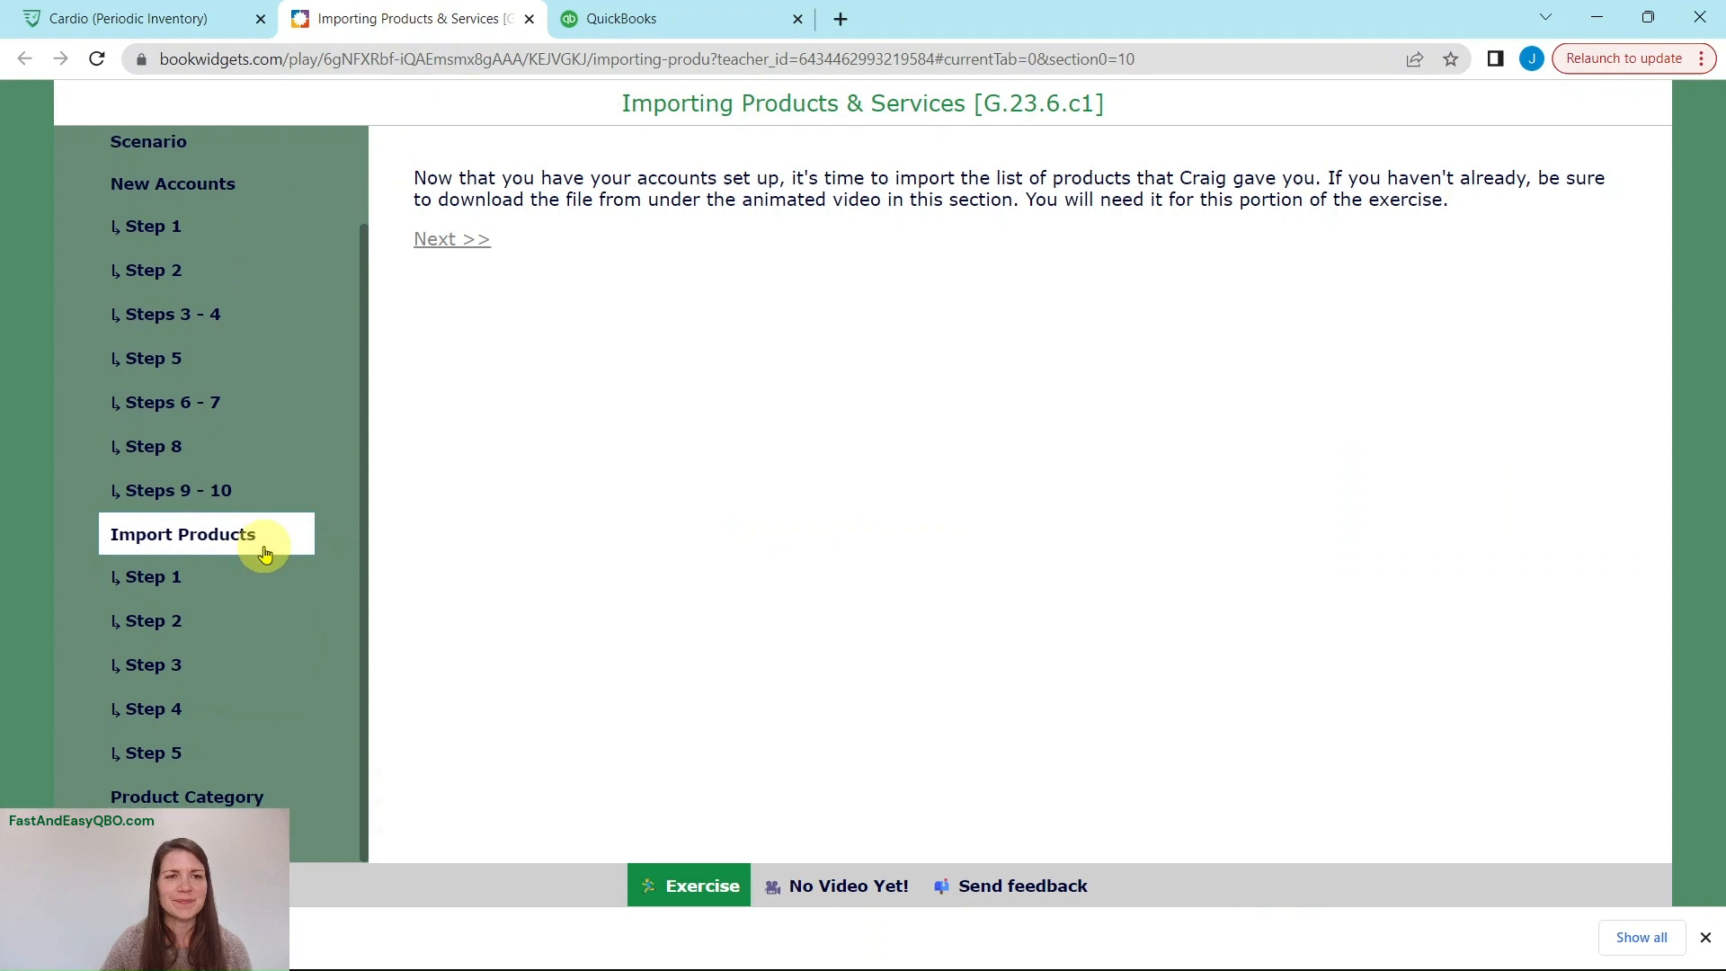
pyautogui.click(151, 586)
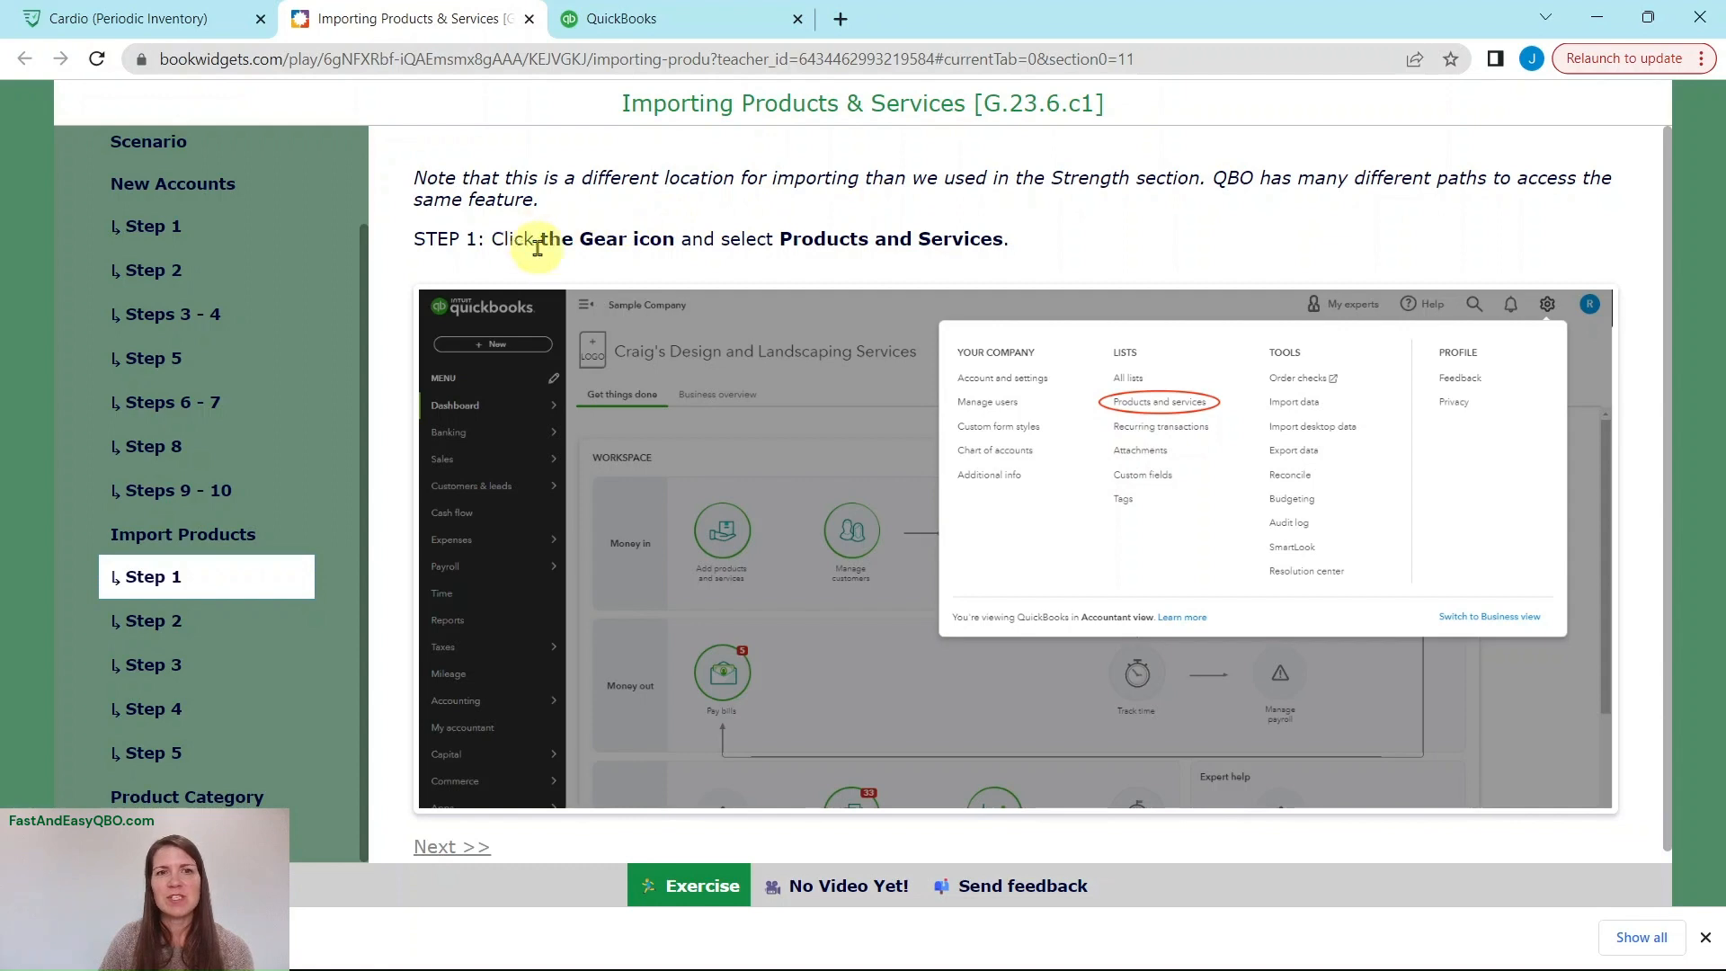
pyautogui.click(686, 22)
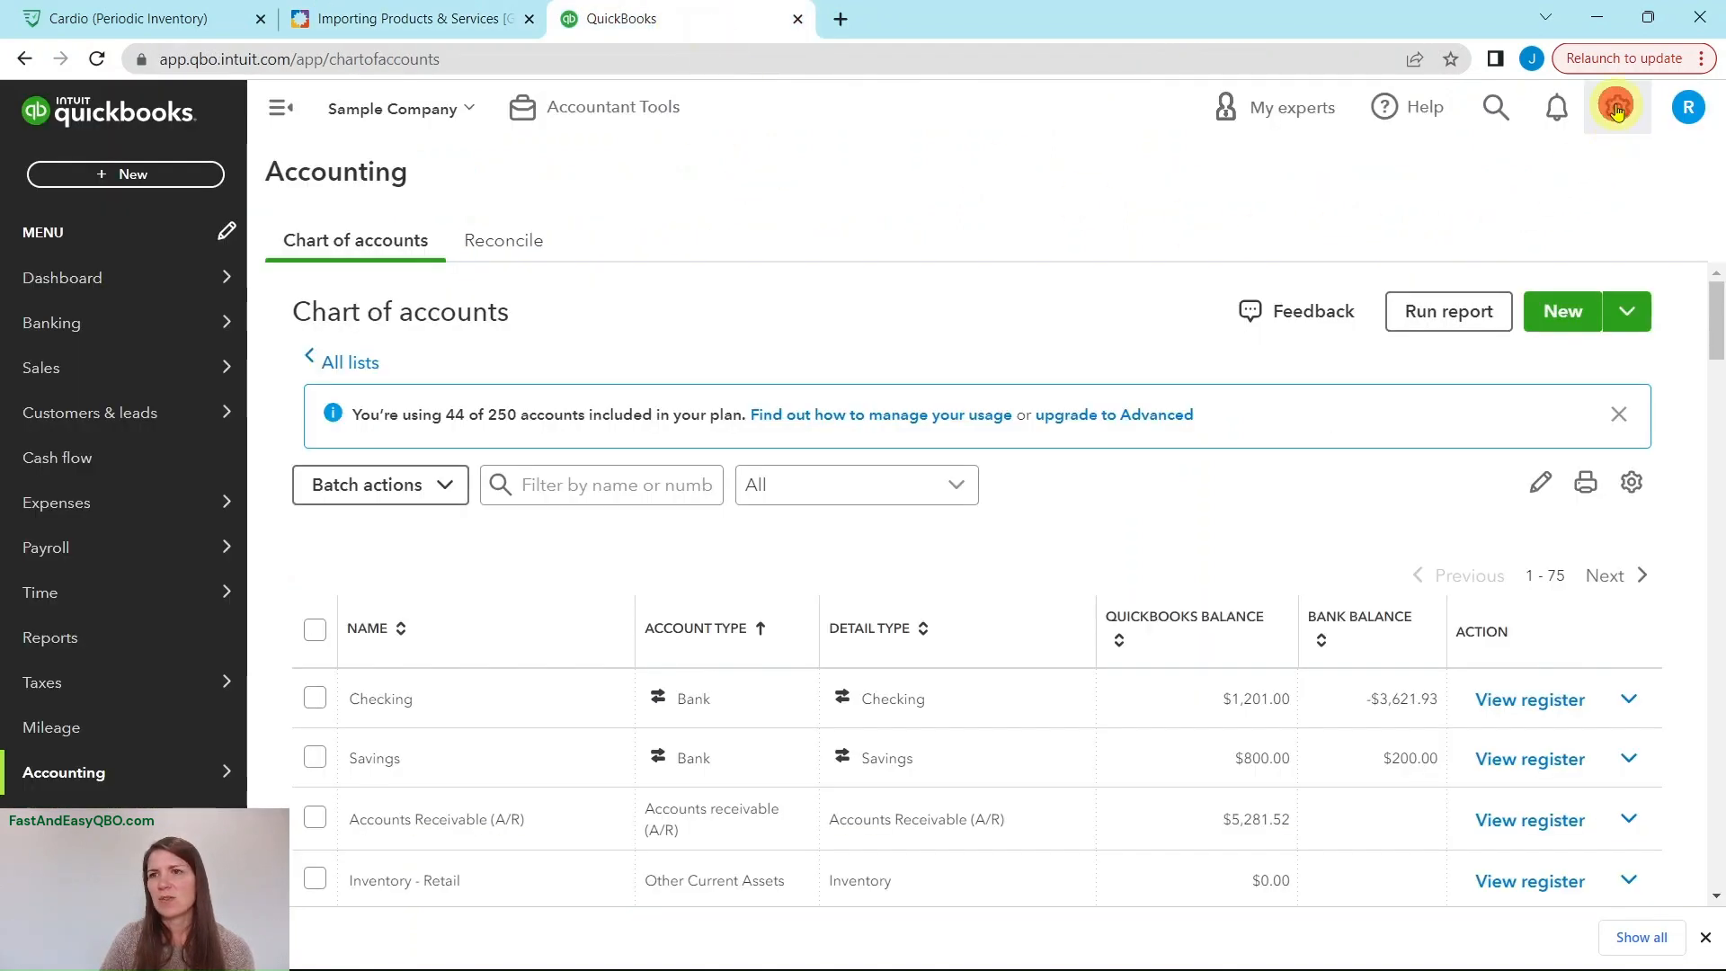
pyautogui.click(1617, 134)
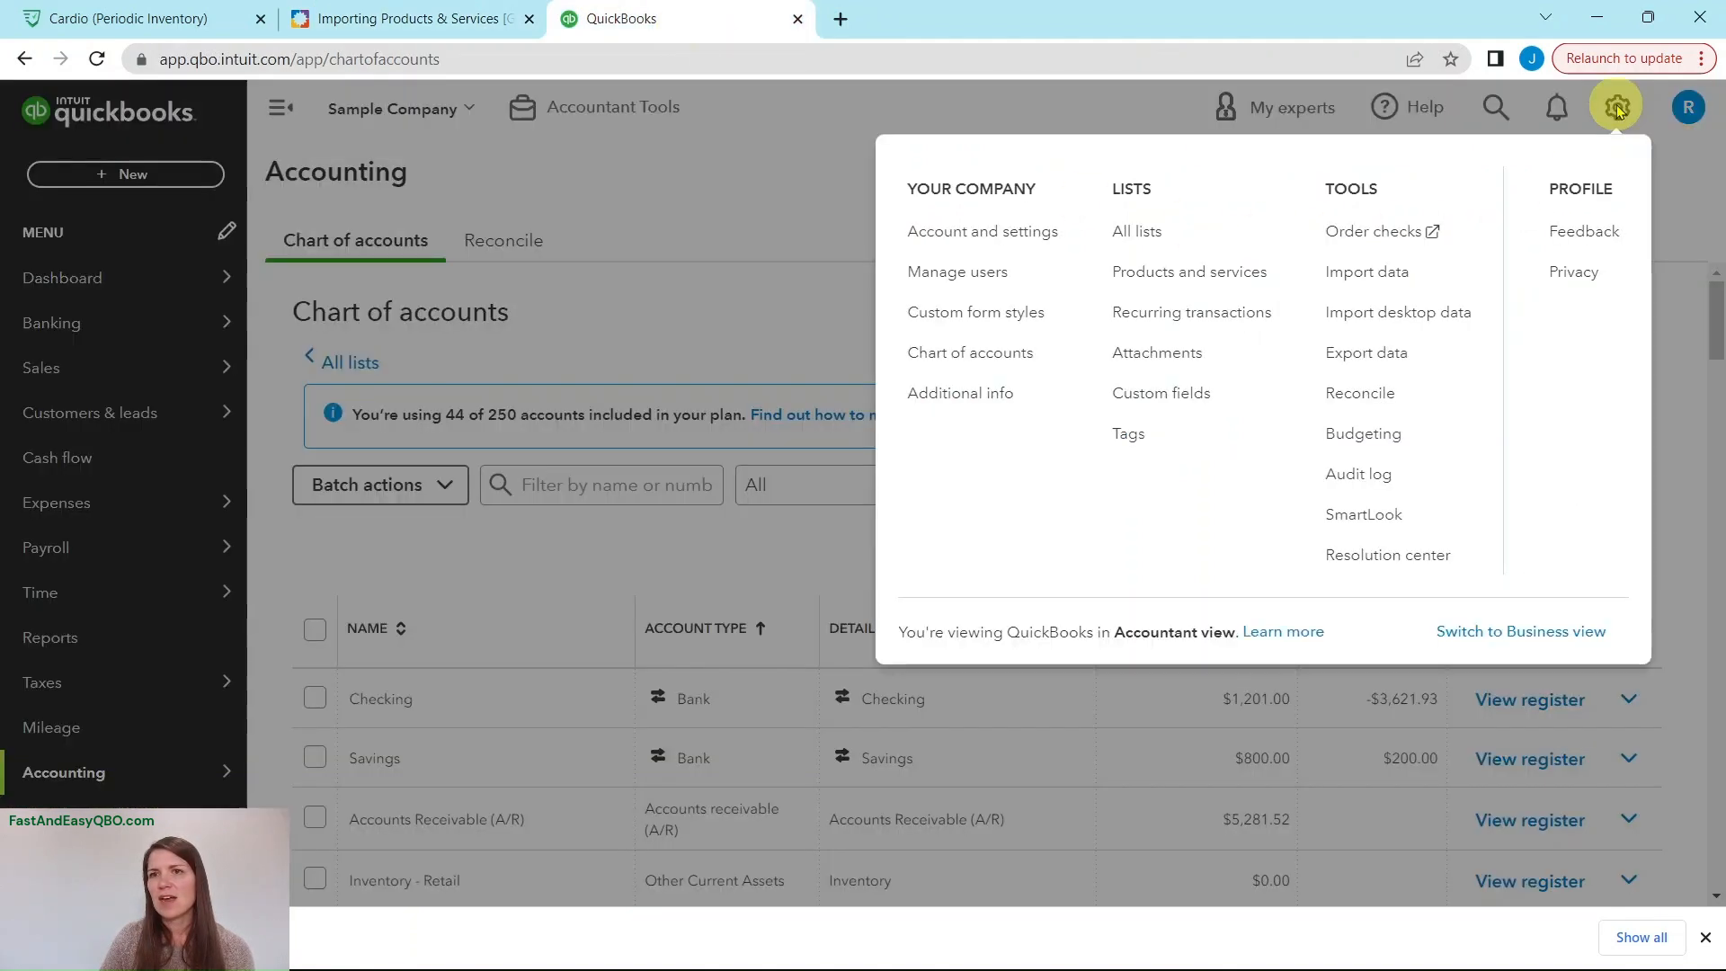
pyautogui.click(1156, 281)
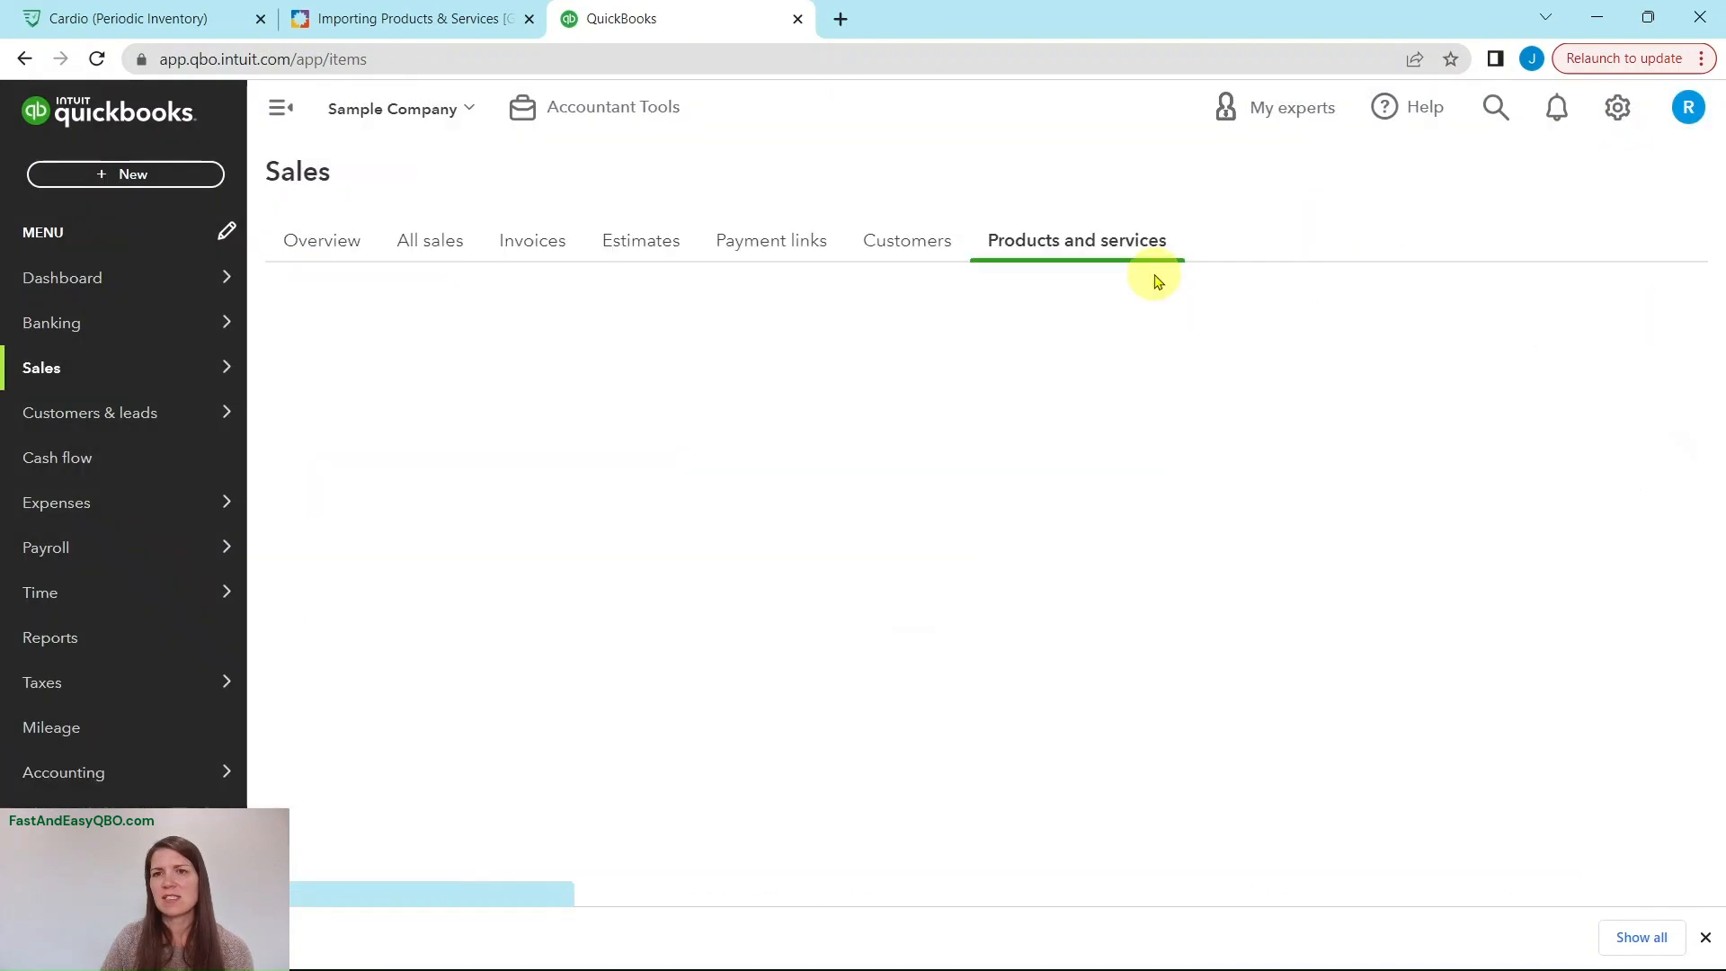
# Check Step 2 of the exercise's Import Products section and start a products and services import in QuickBooks.
pyautogui.click(439, 24)
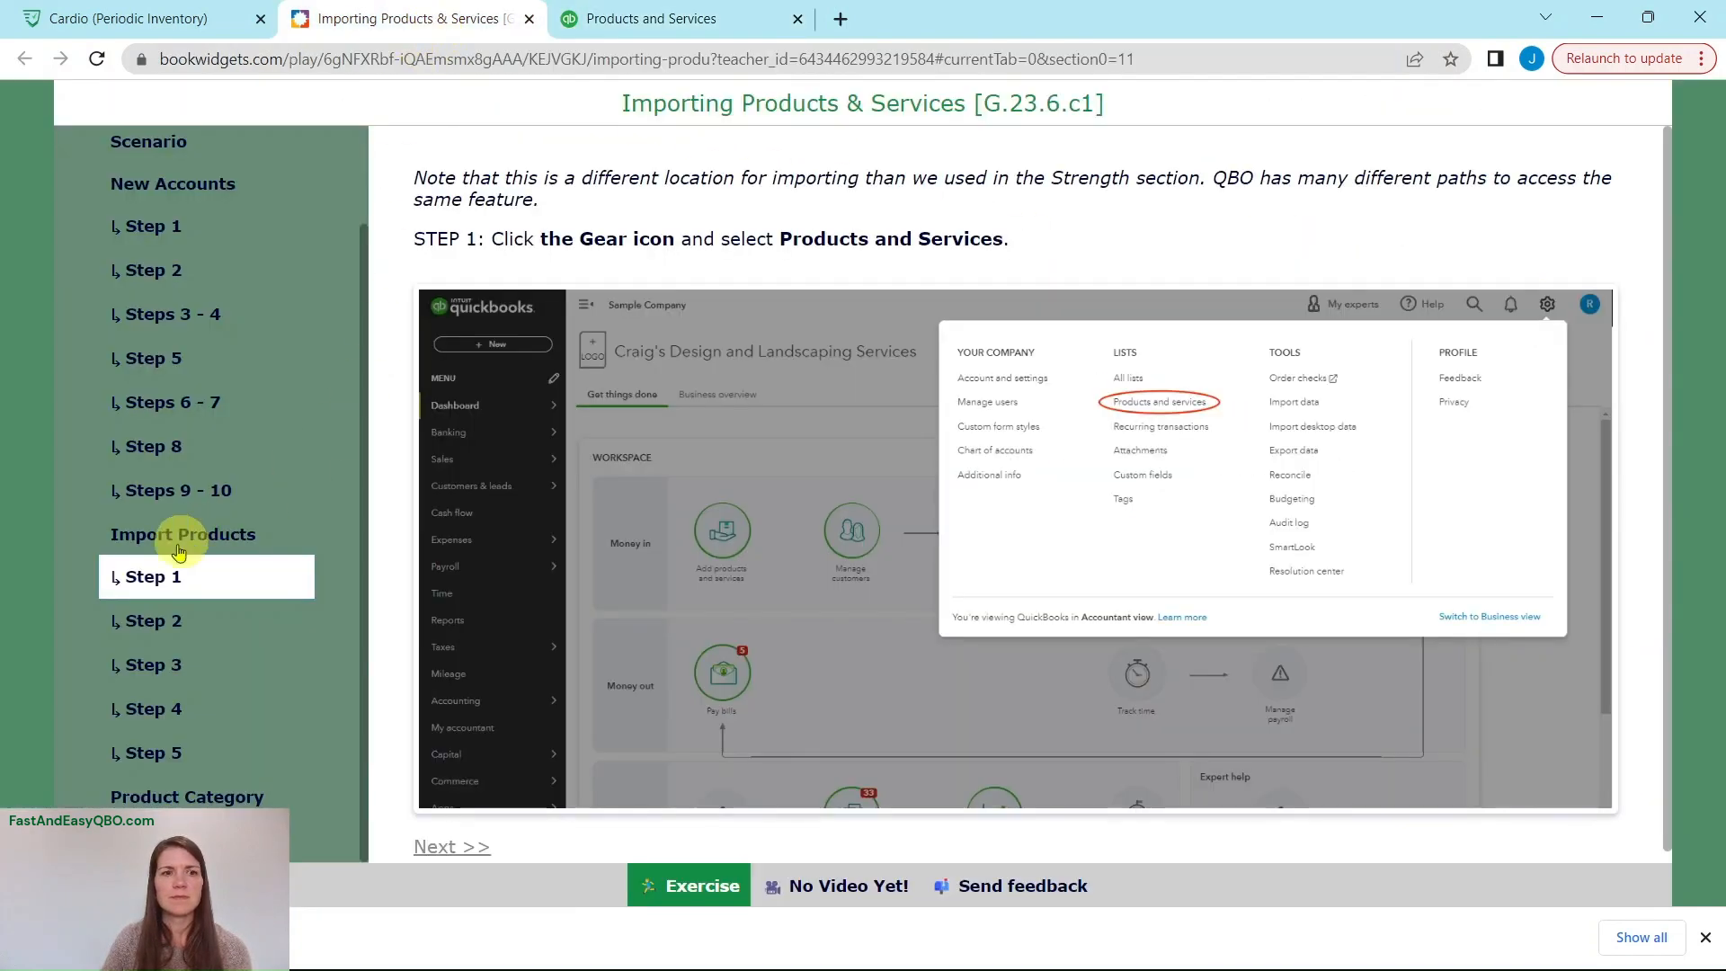
pyautogui.click(152, 618)
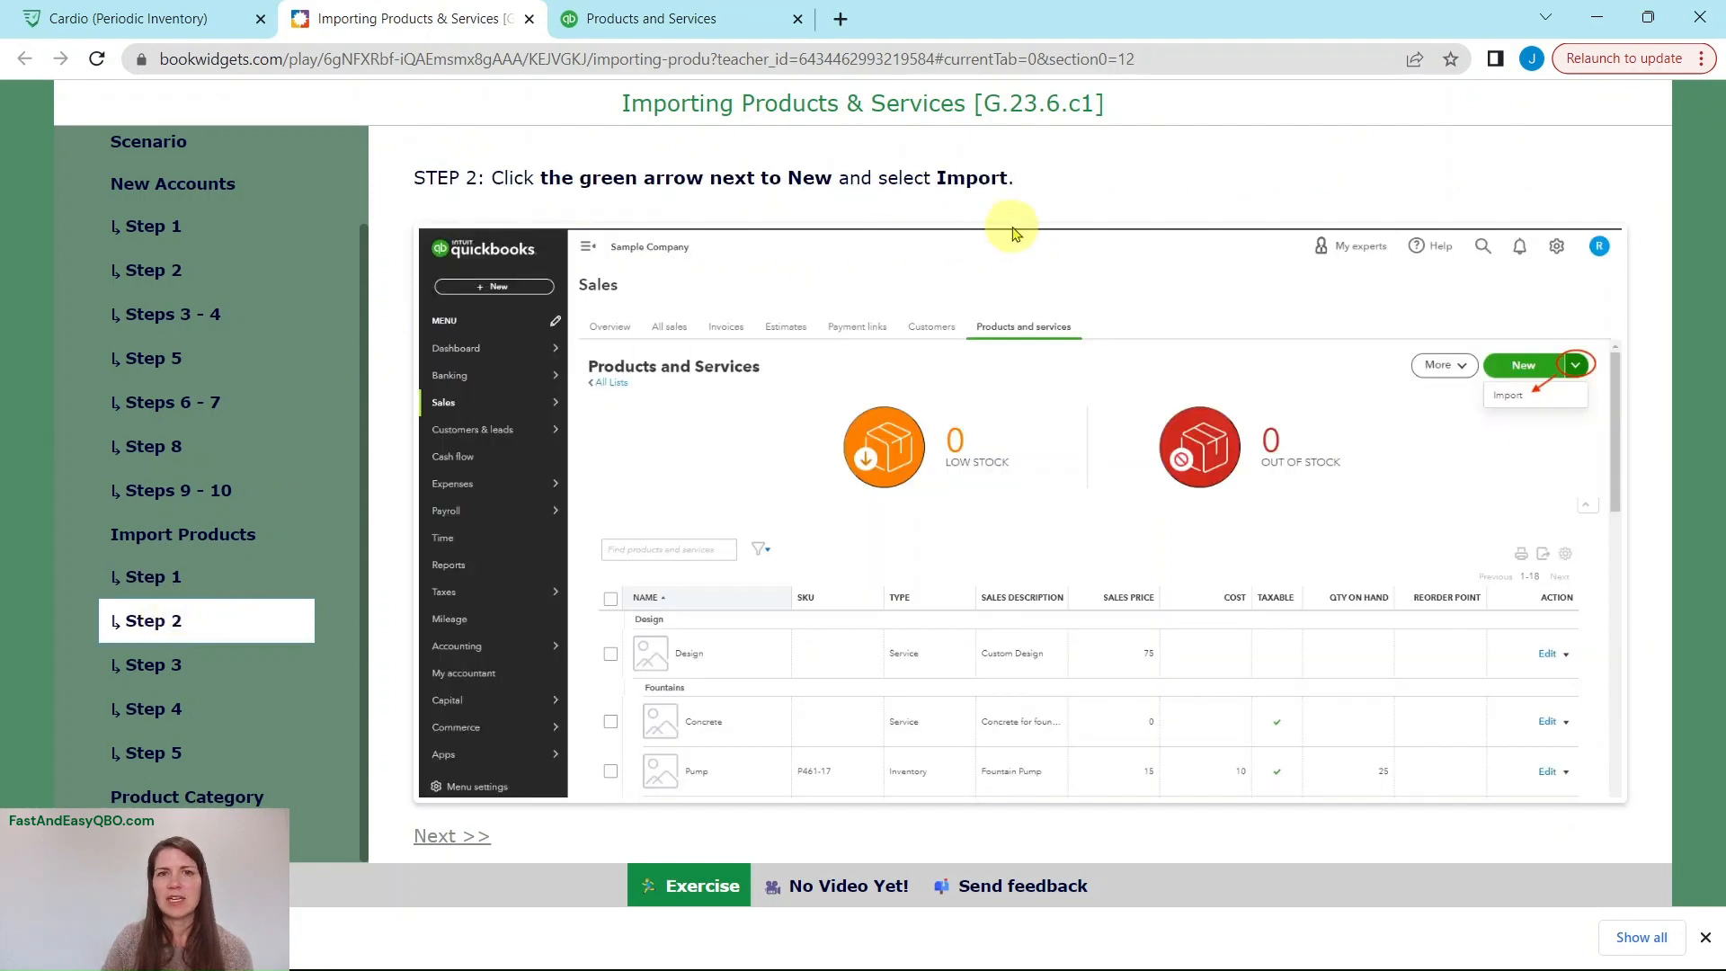
pyautogui.click(681, 32)
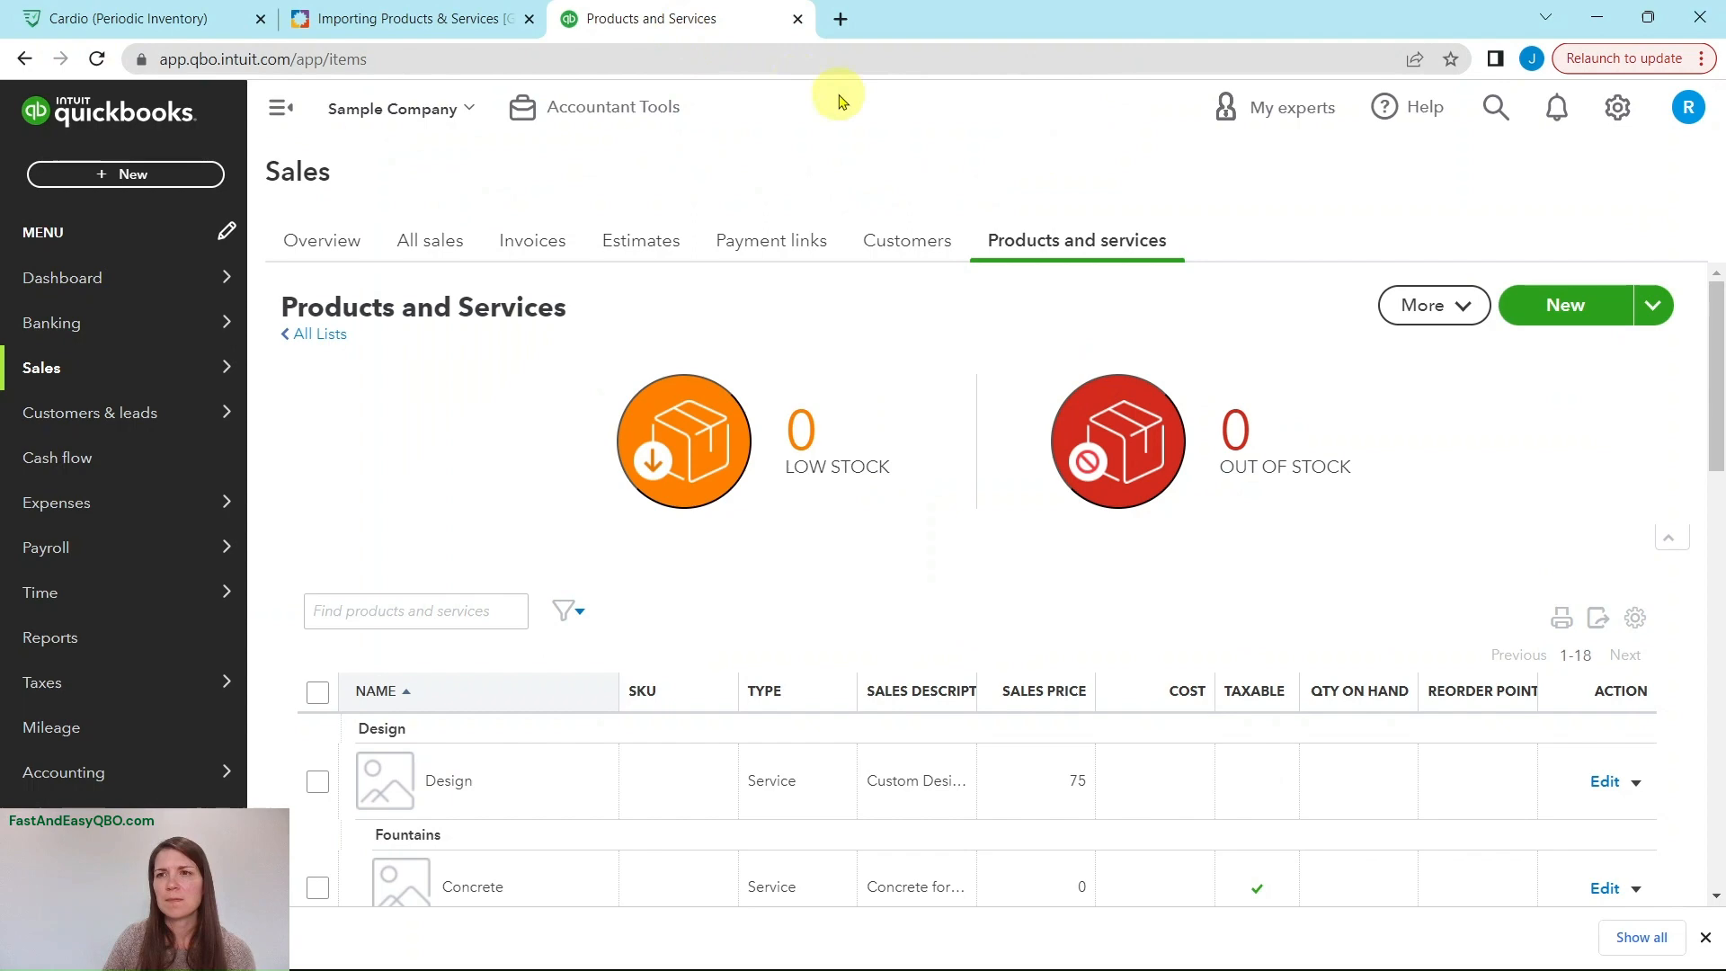
pyautogui.click(1655, 310)
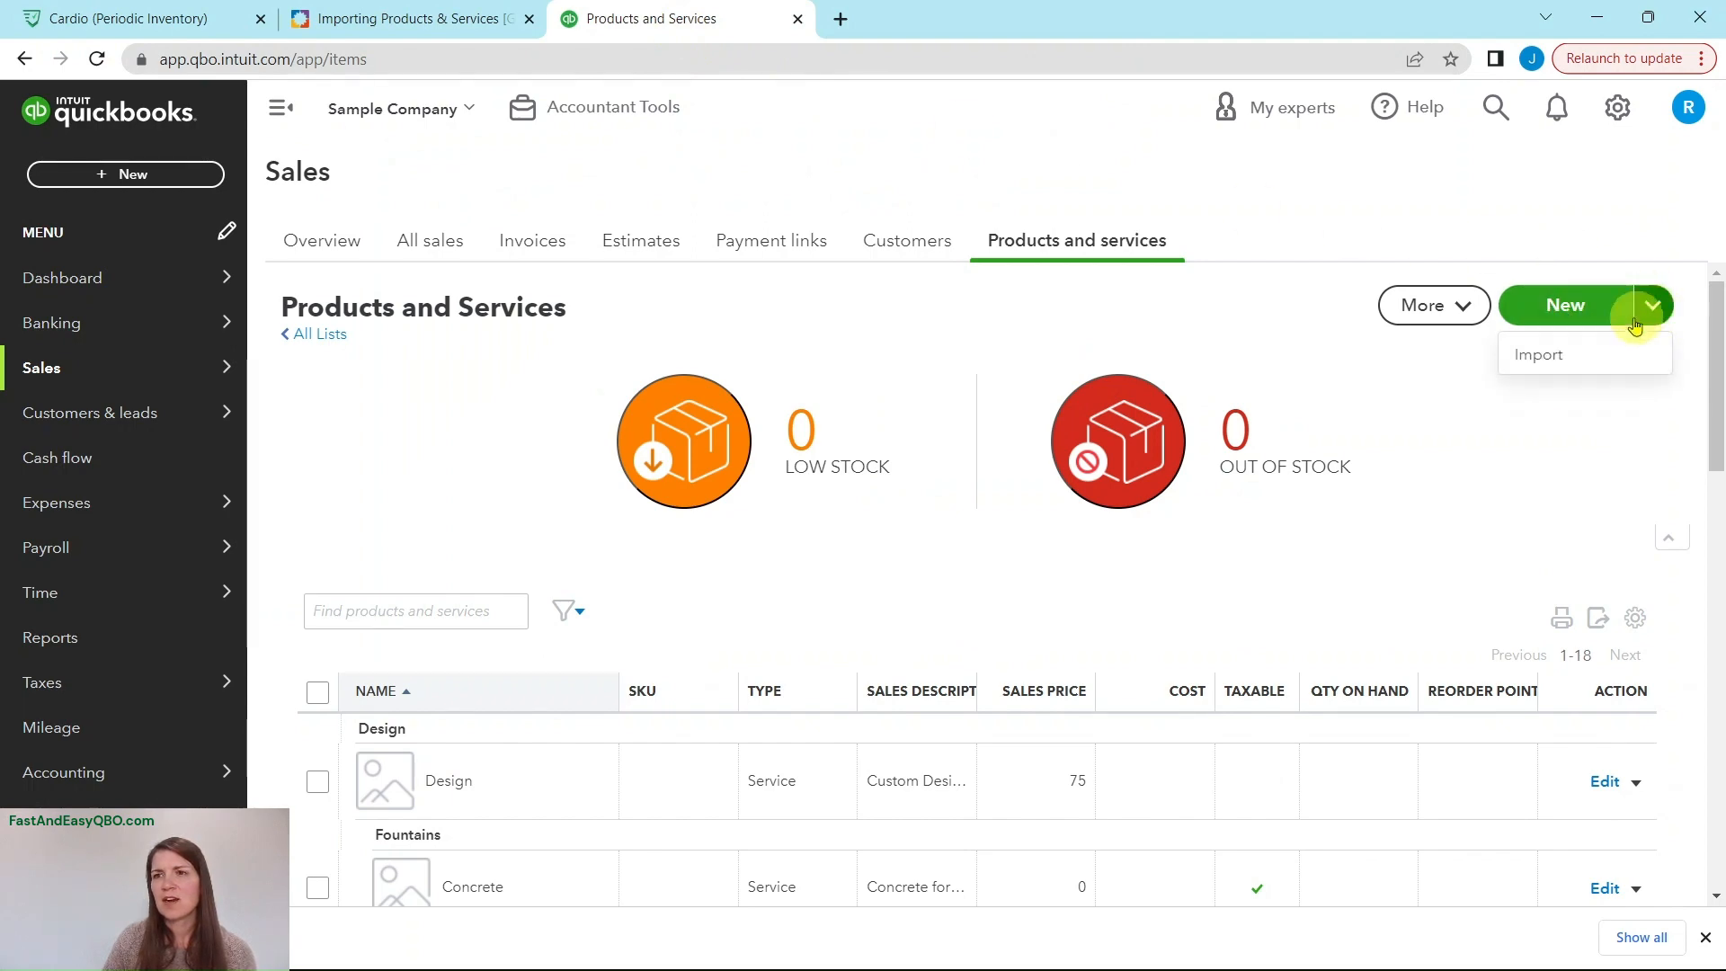
pyautogui.click(1541, 355)
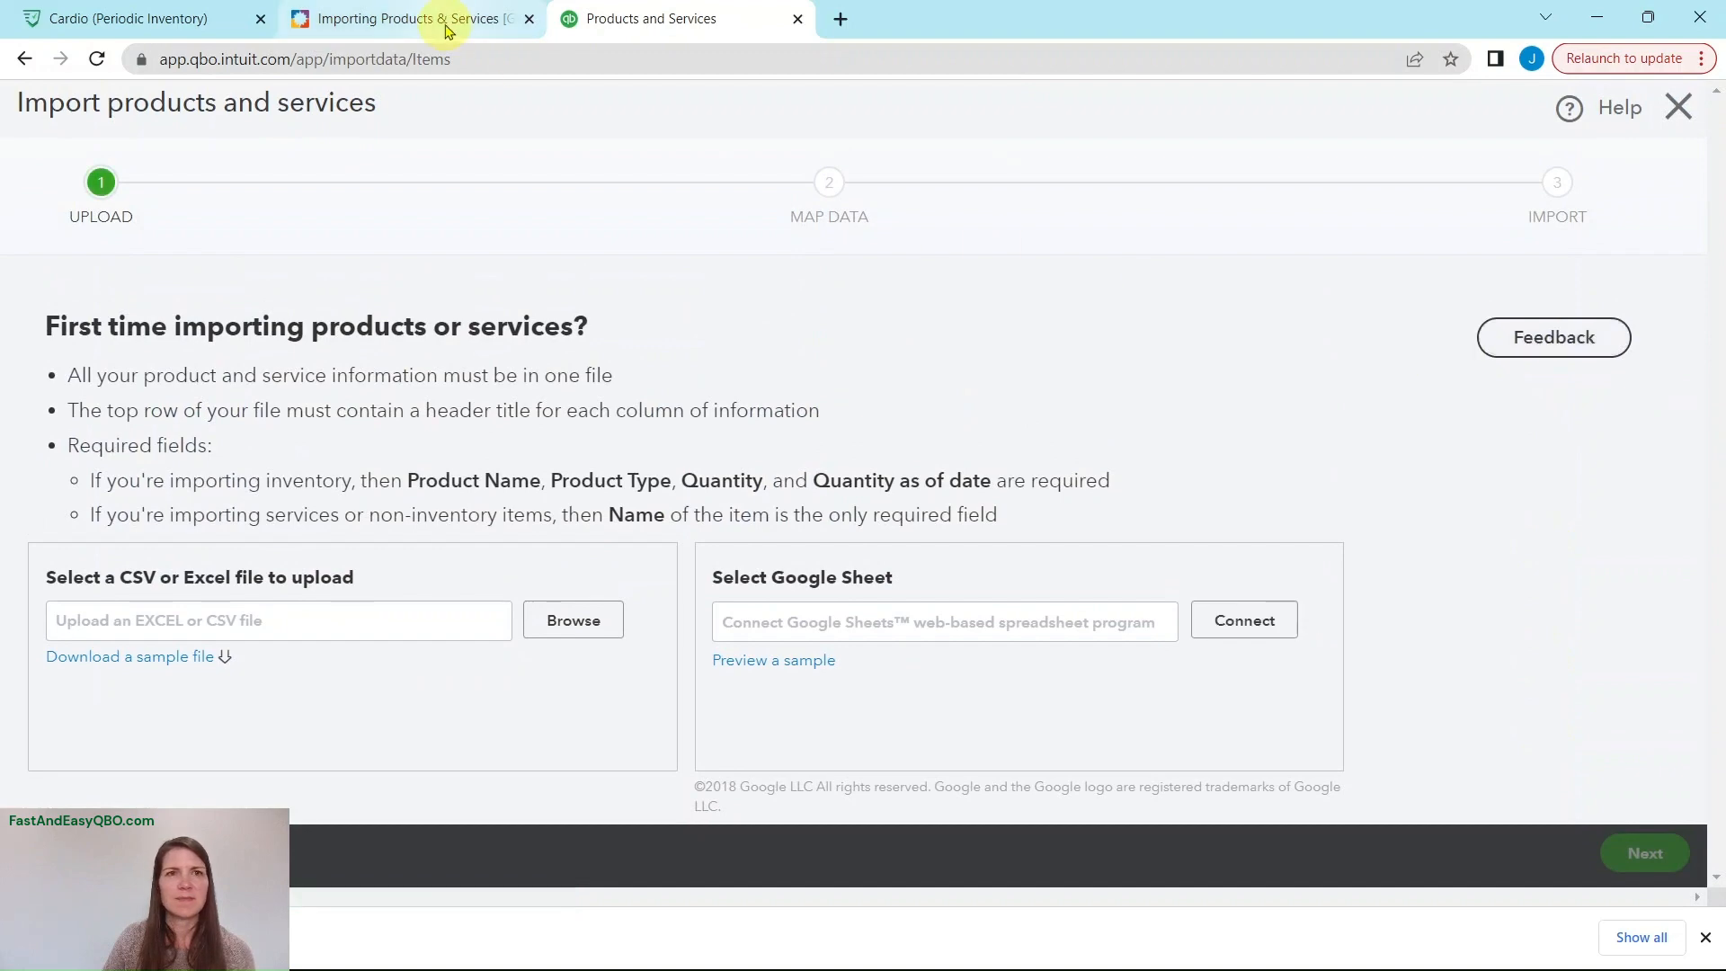
# Check Step 3 of the exercise, choose June 2023 - PandS 2.csv as the QuickBooks import file and continue to data mapping.
pyautogui.click(446, 29)
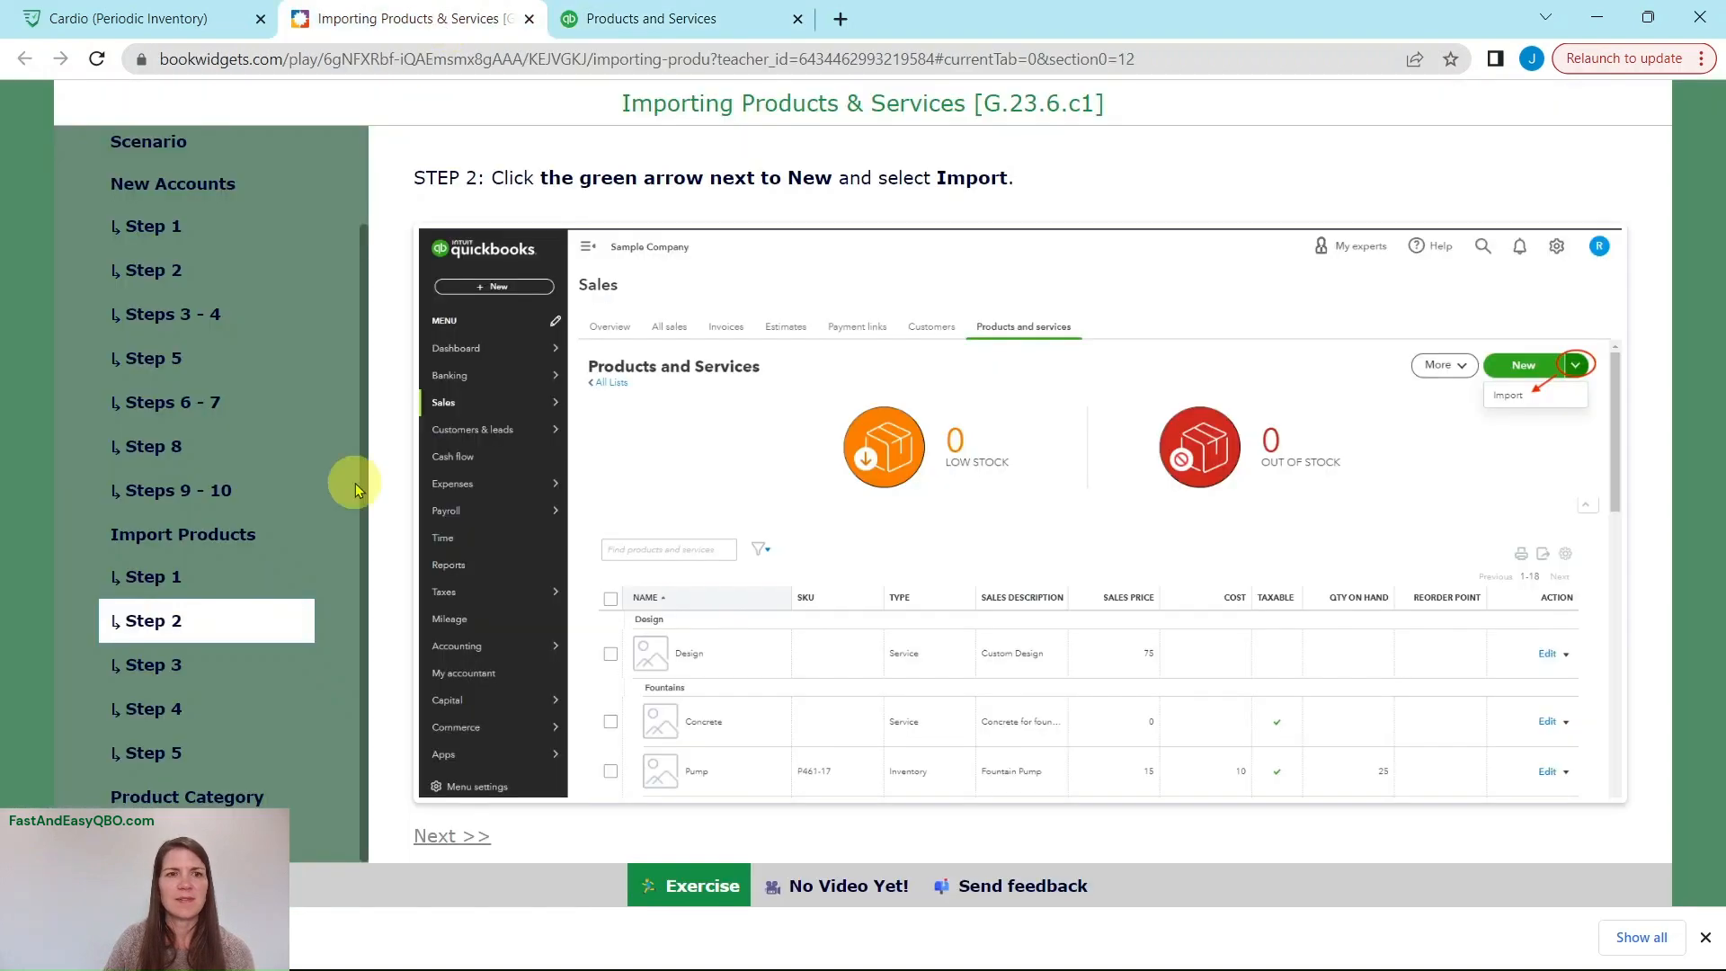
pyautogui.click(146, 666)
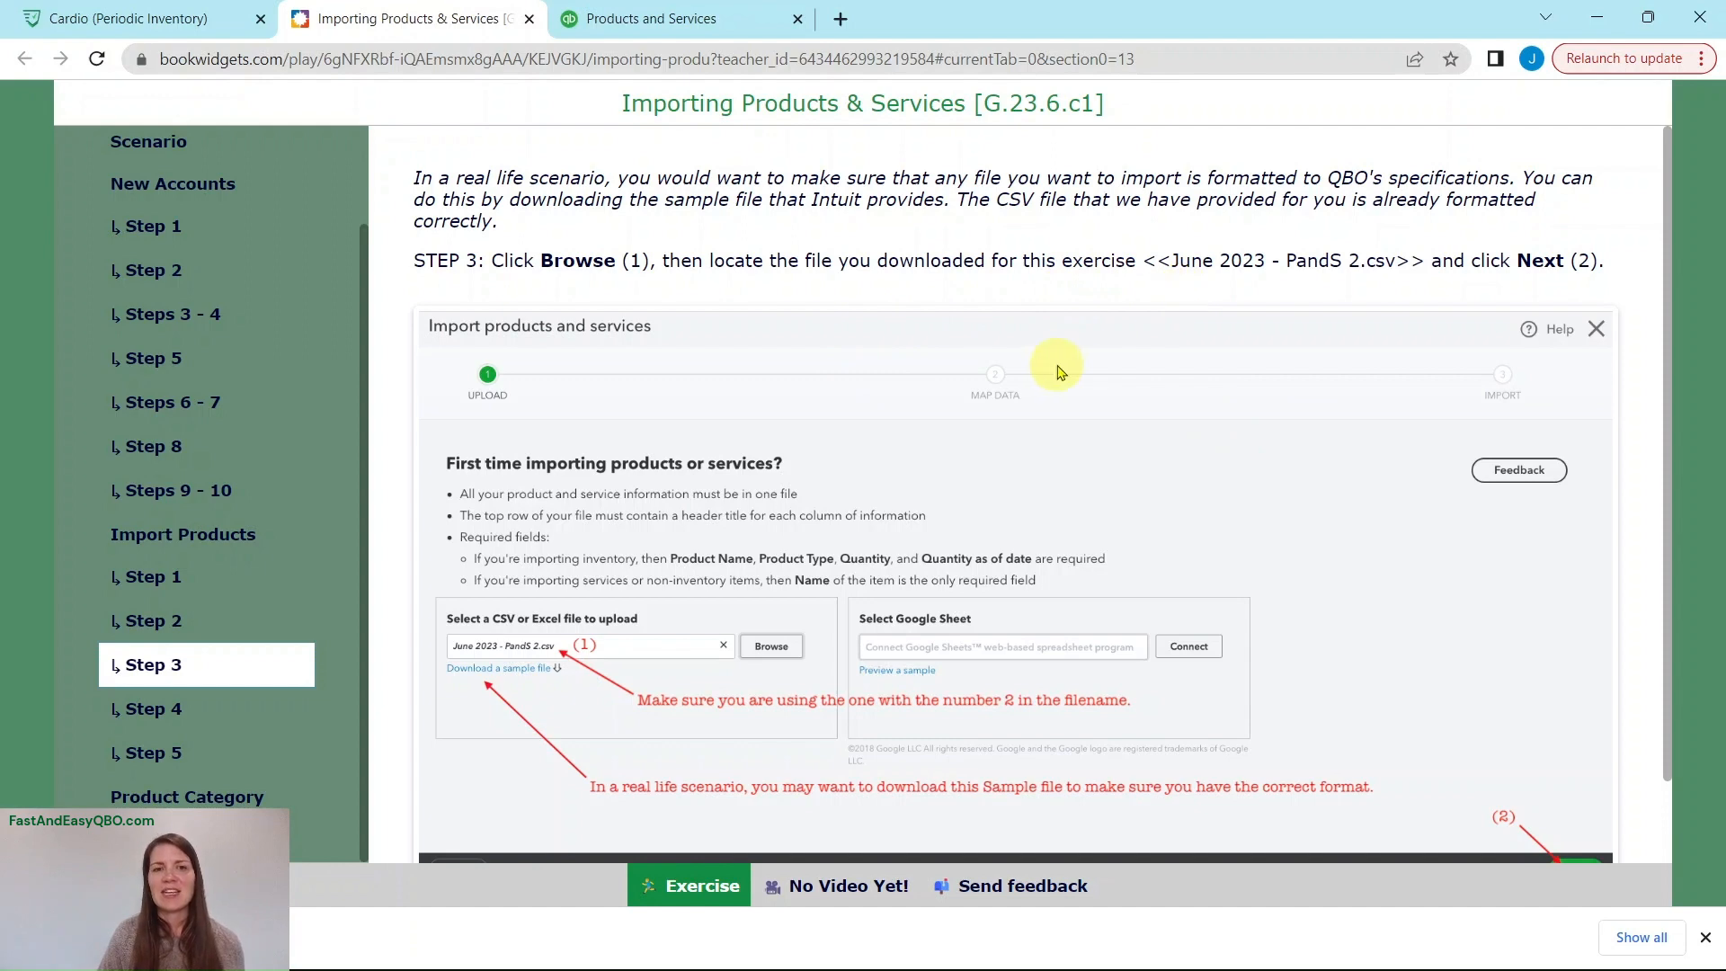
pyautogui.click(676, 25)
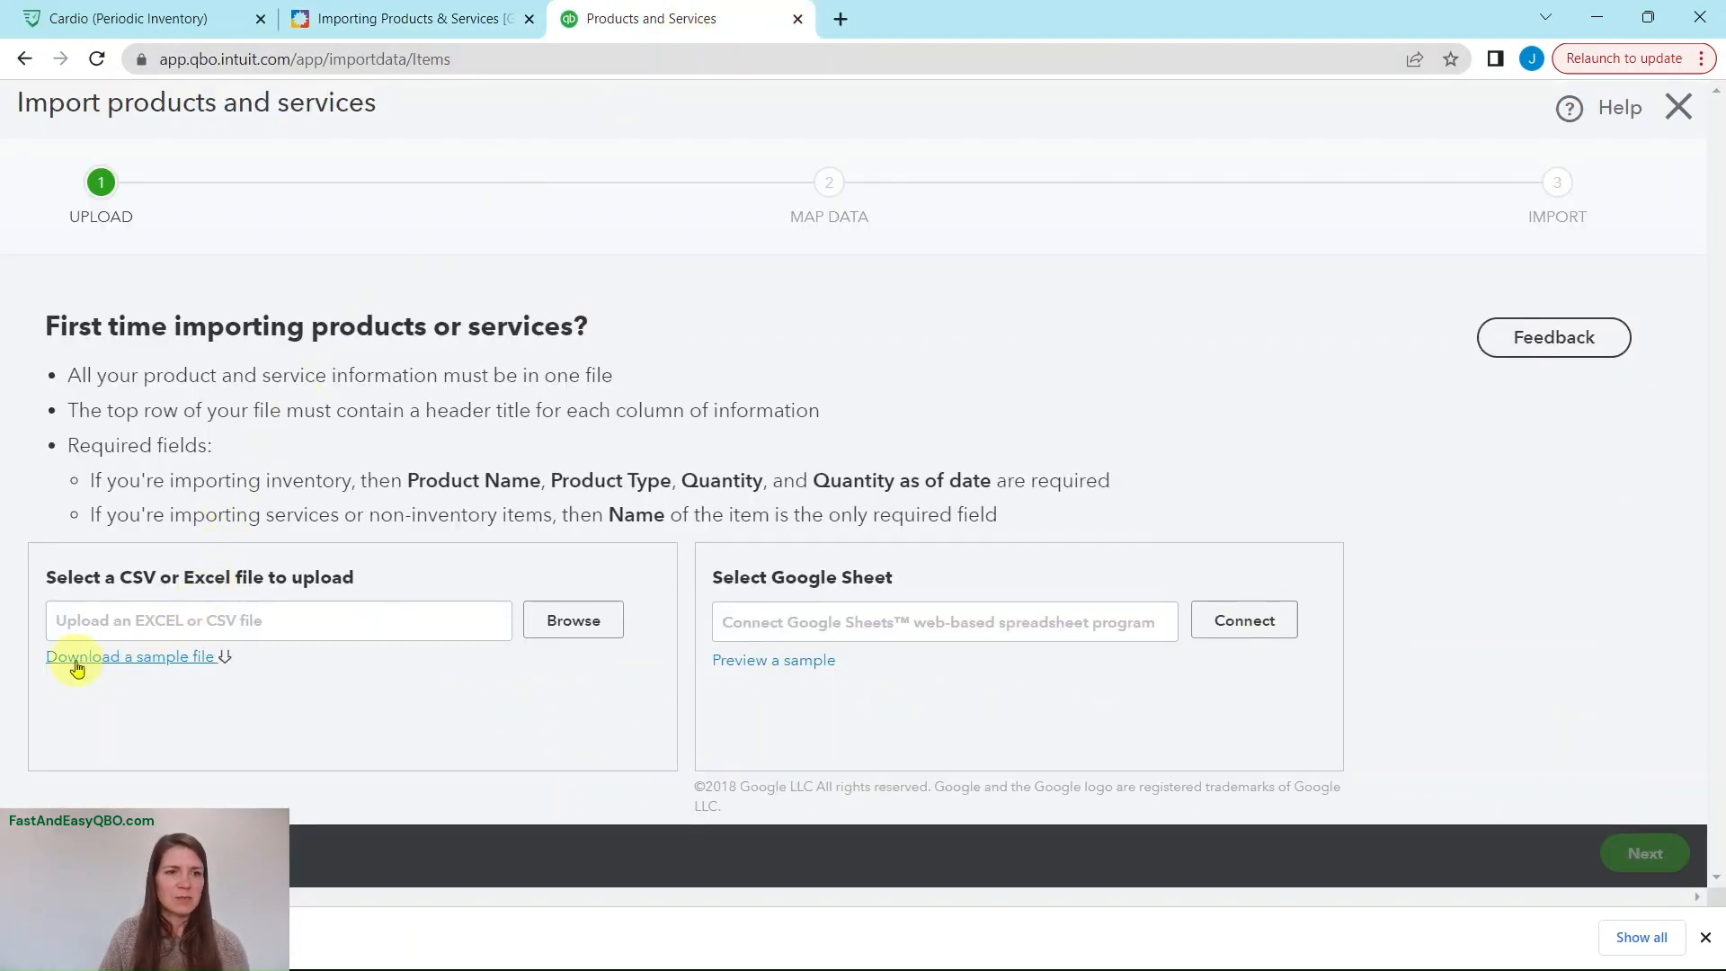
pyautogui.click(155, 665)
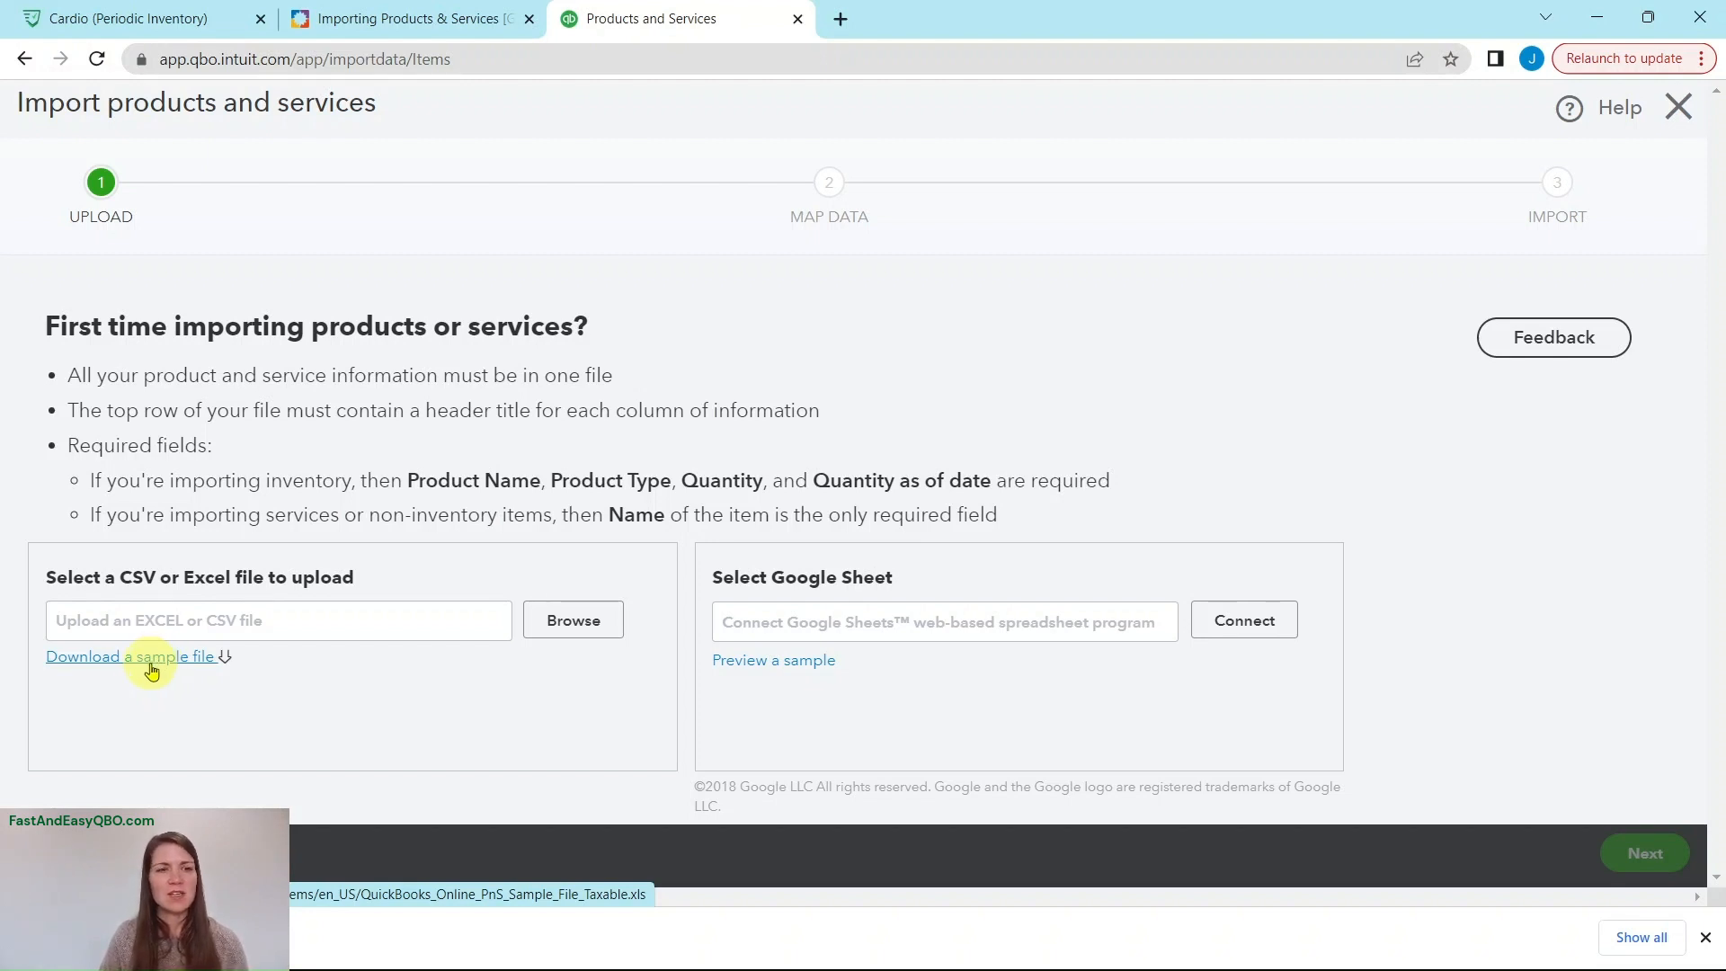
pyautogui.click(573, 622)
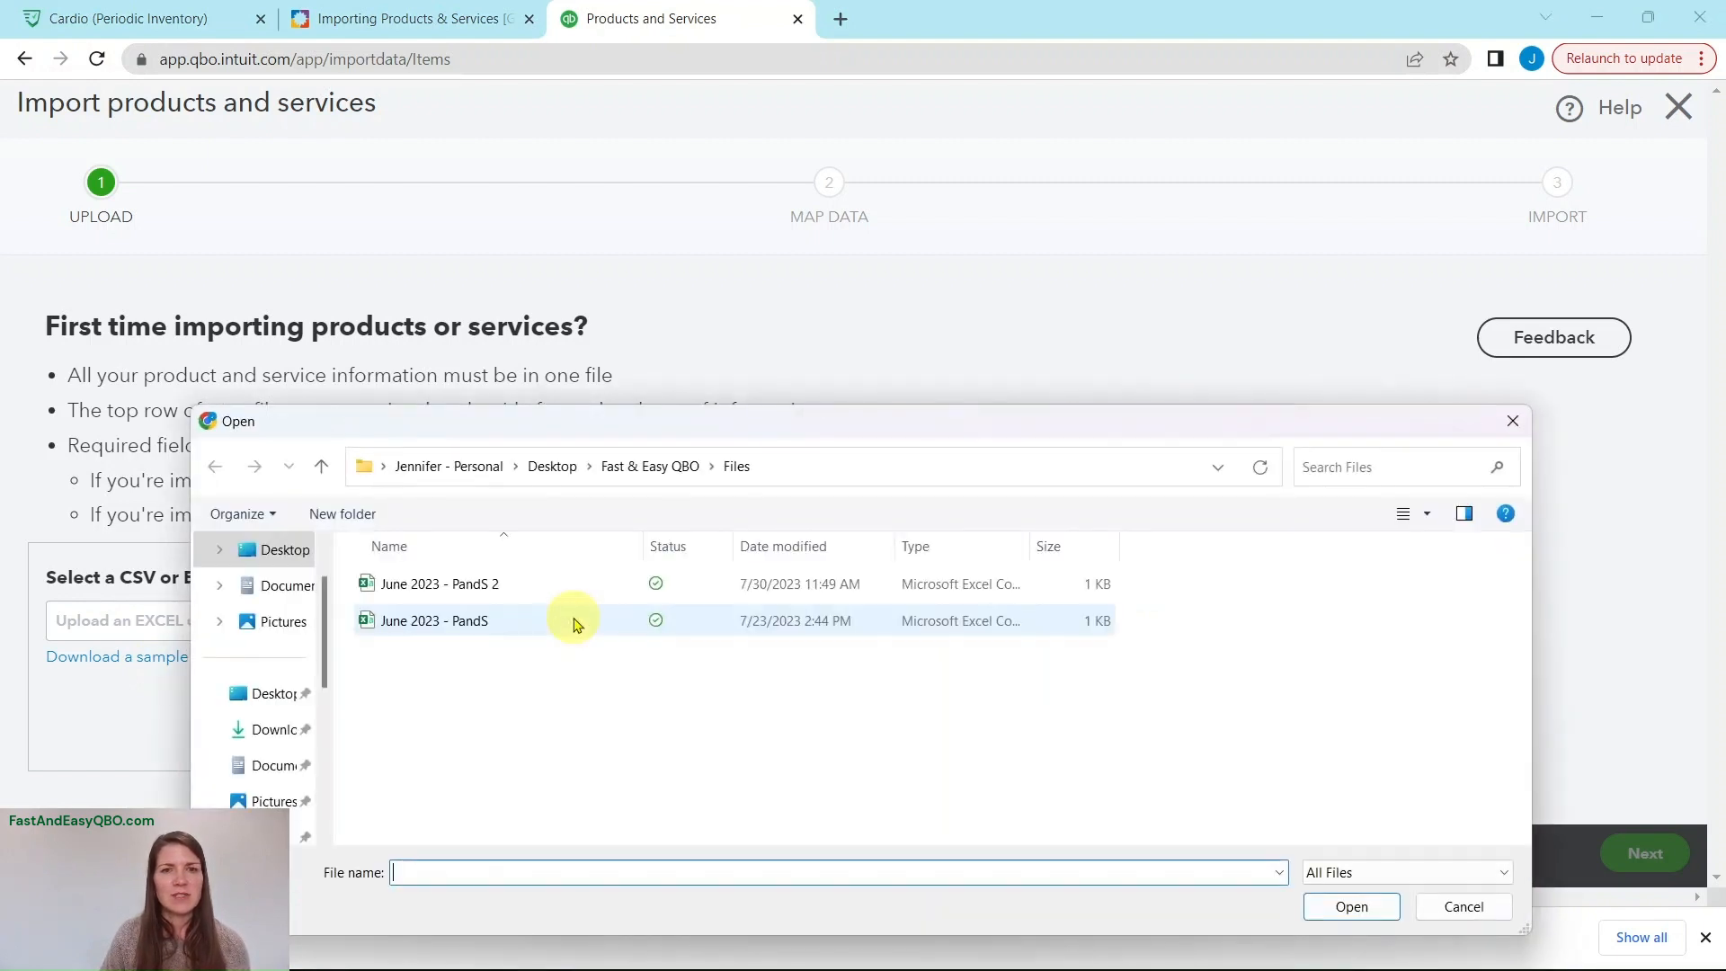
pyautogui.click(479, 586)
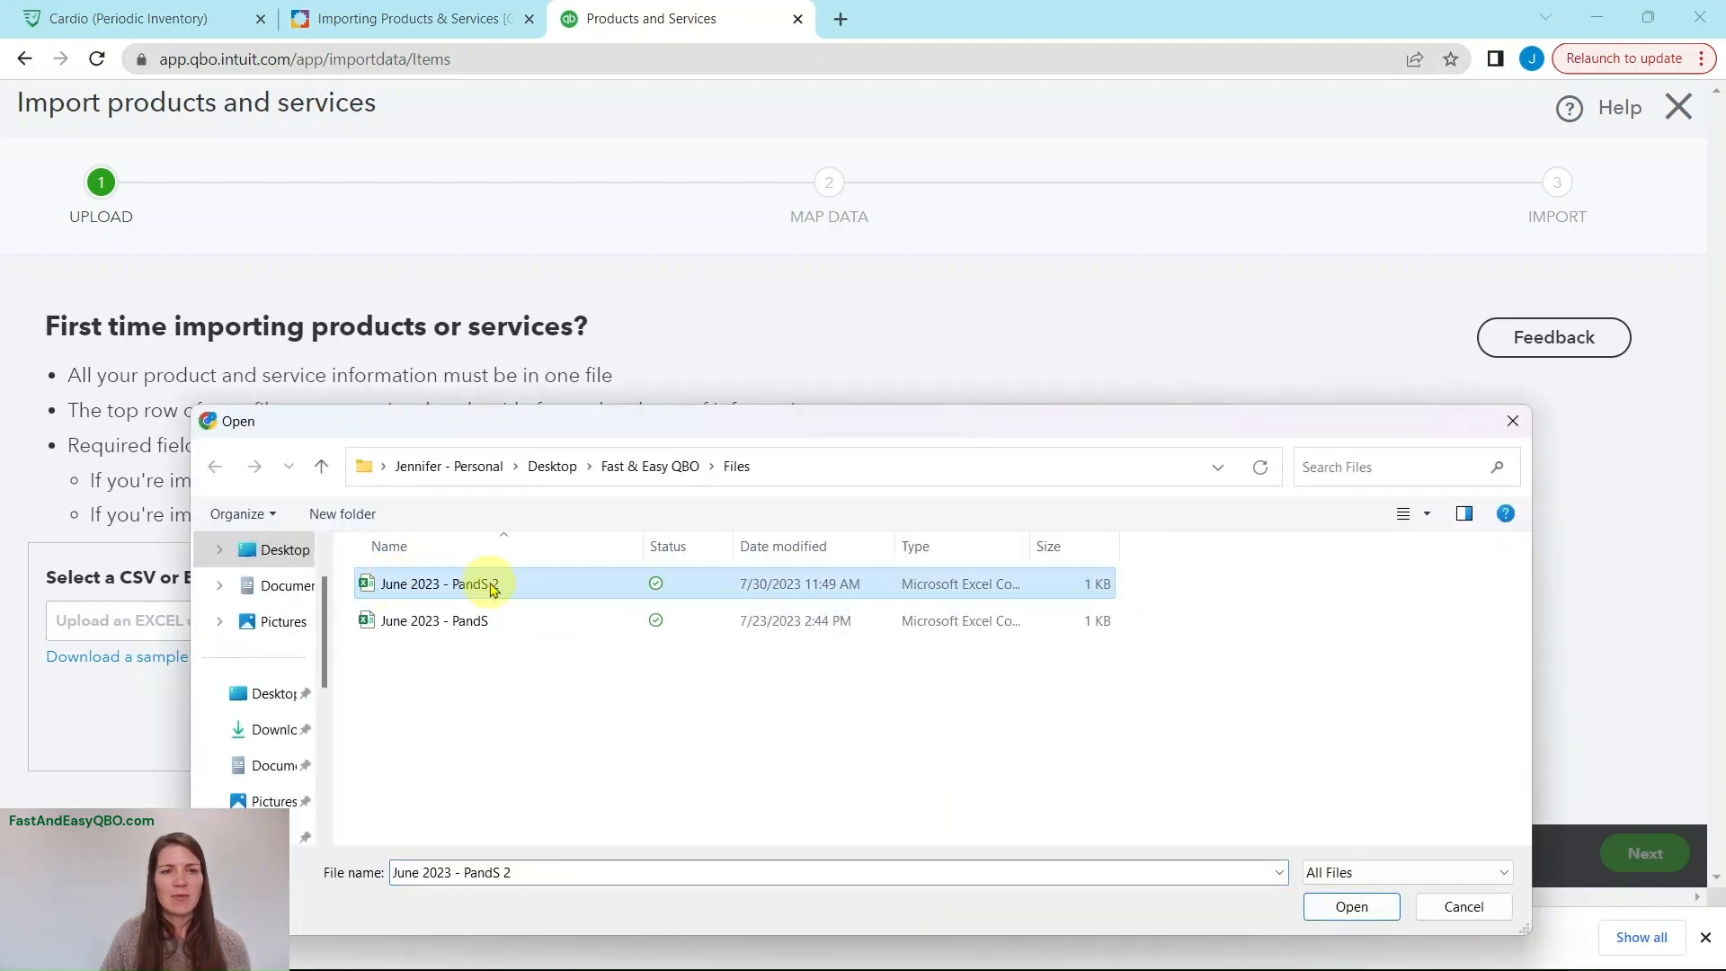
pyautogui.click(1354, 907)
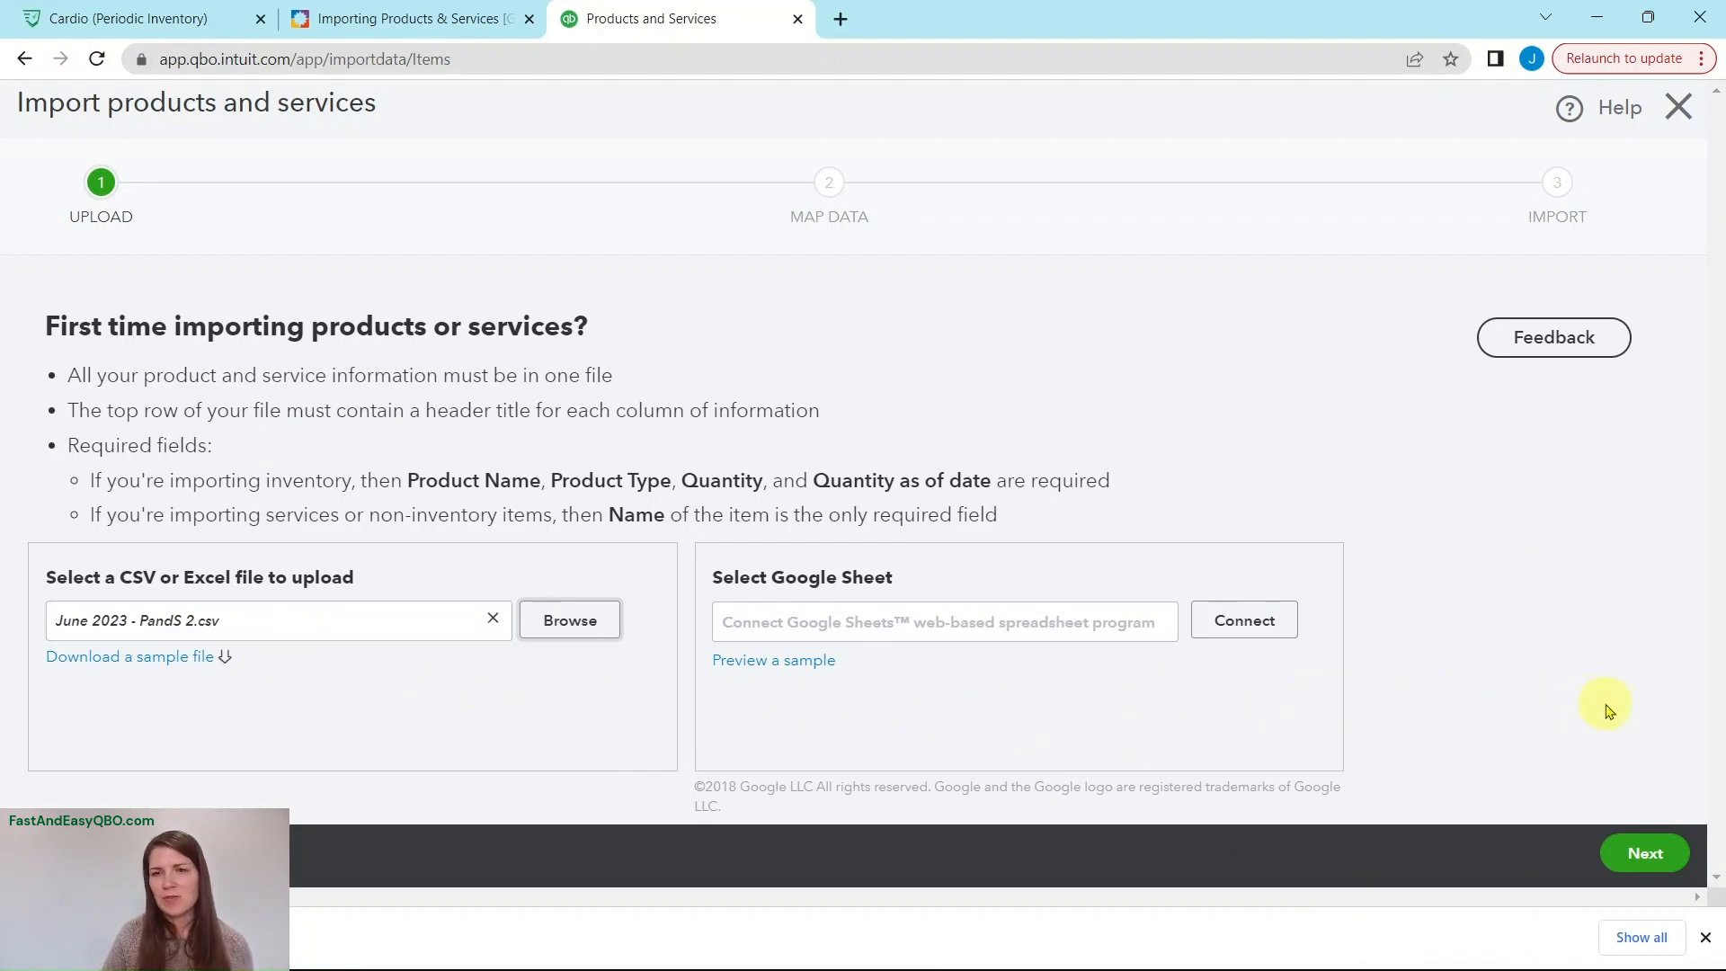
pyautogui.click(1642, 859)
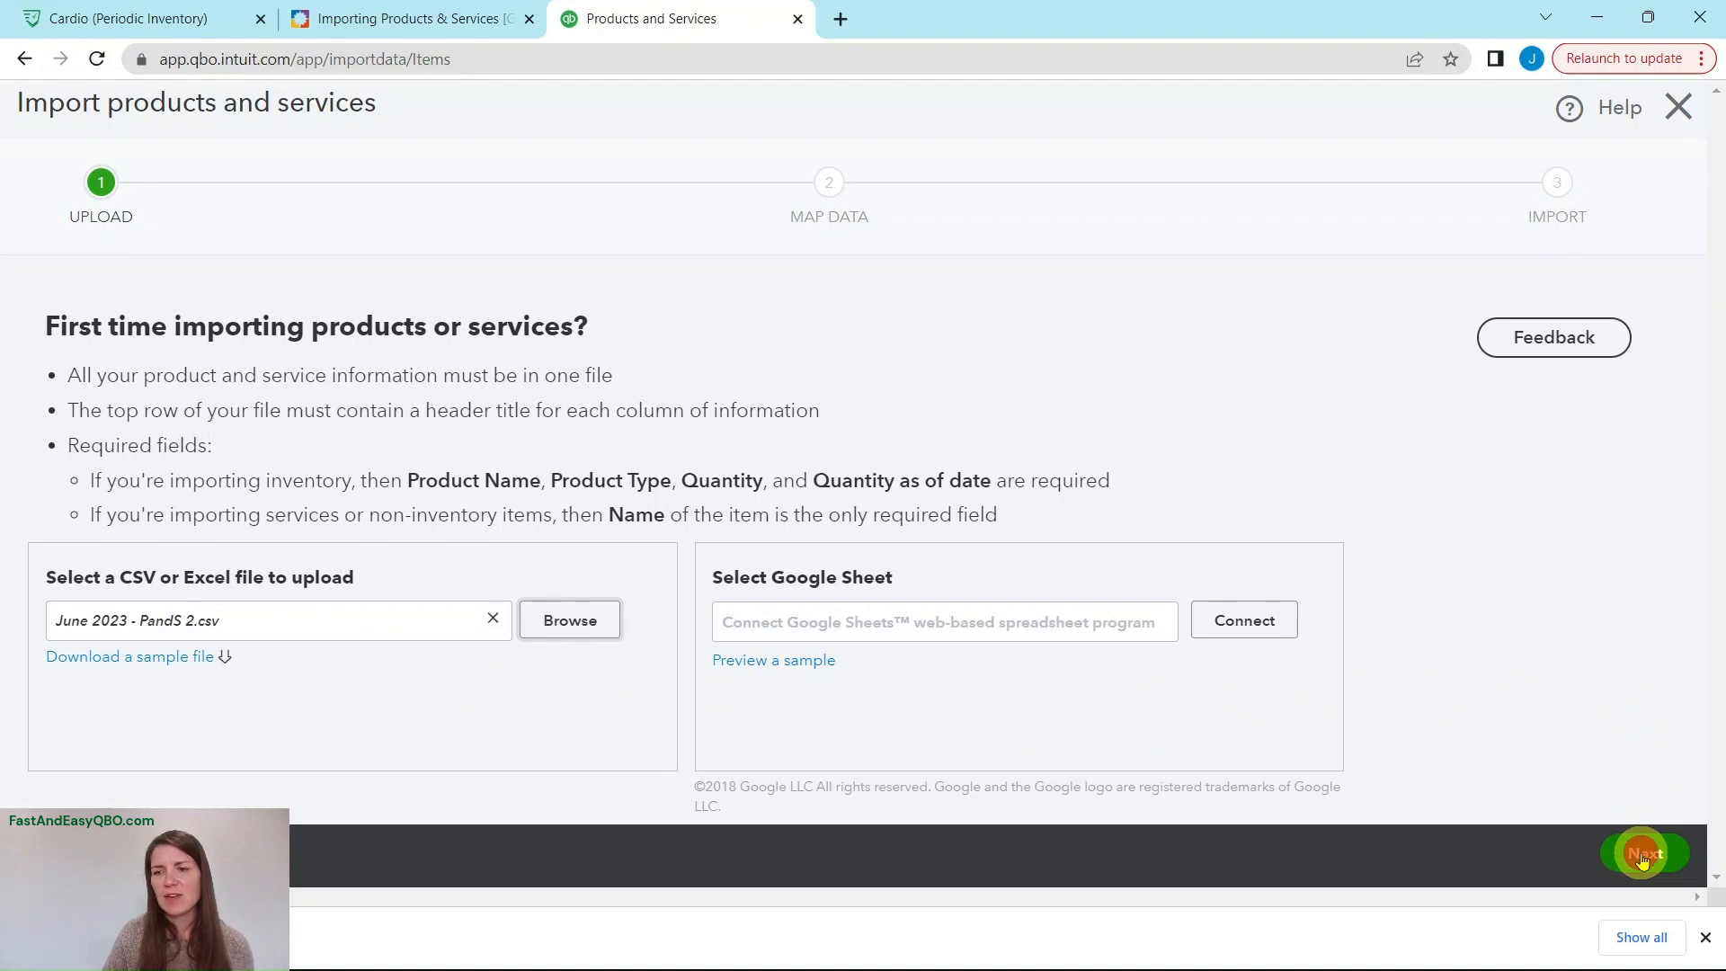
# Check Step 4 of the exercise, review the QuickBooks field mapping and accept it as is.
pyautogui.click(422, 19)
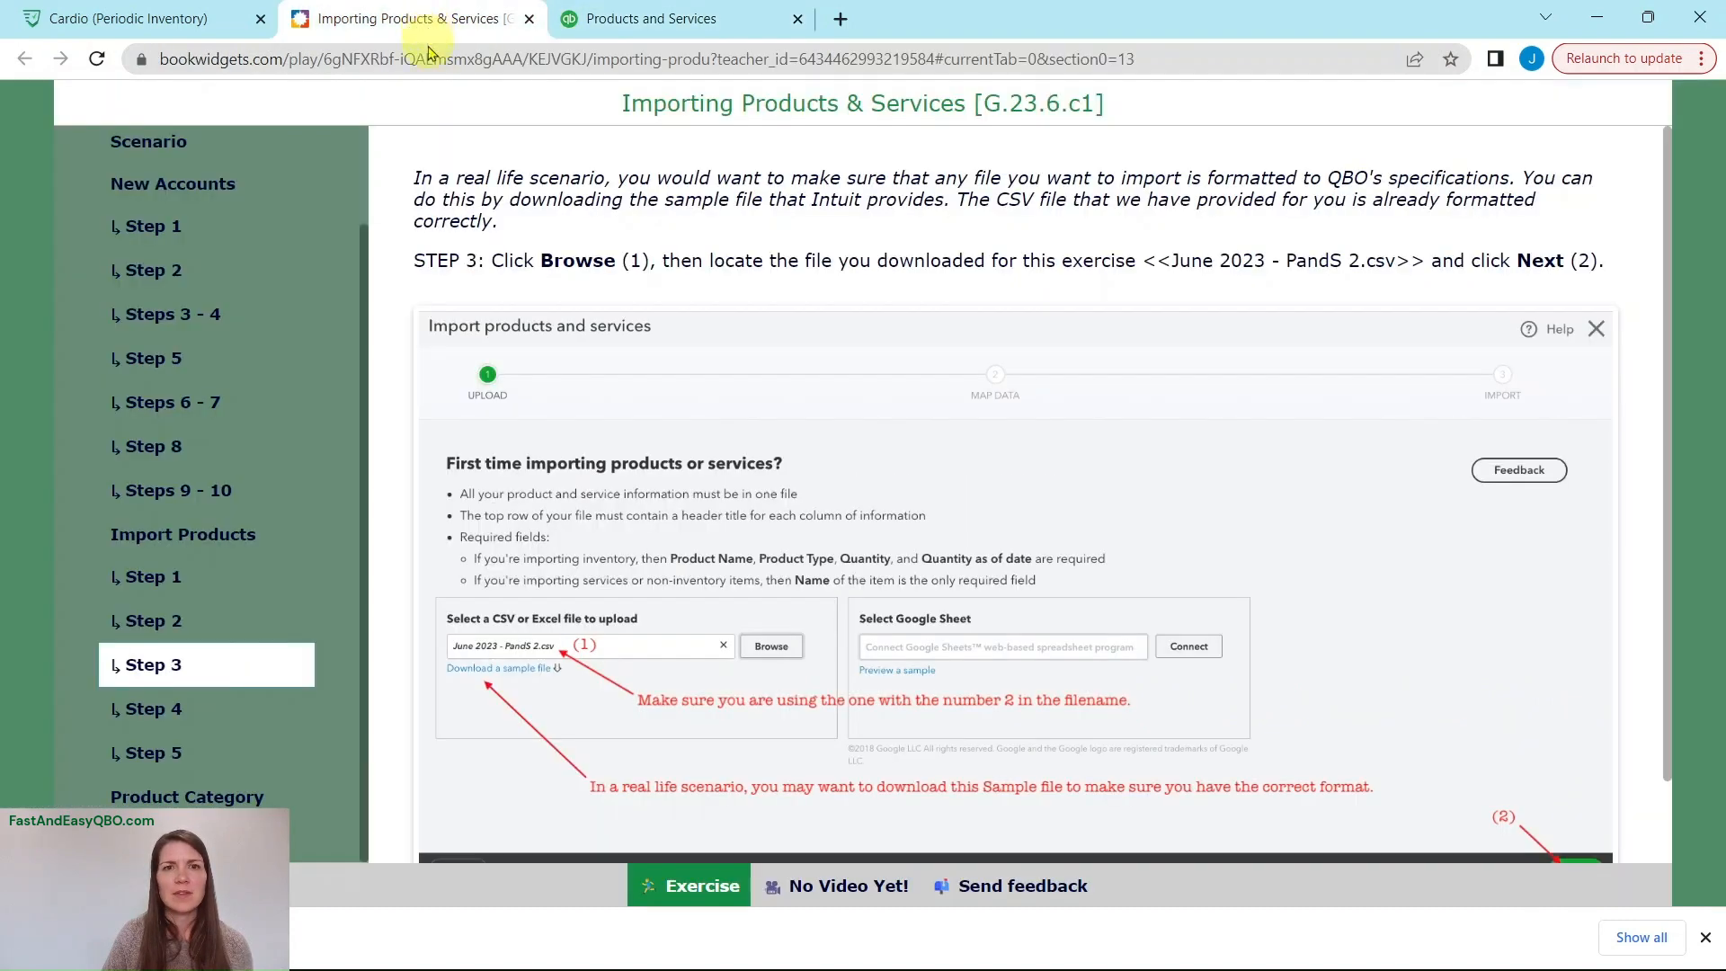
pyautogui.click(148, 709)
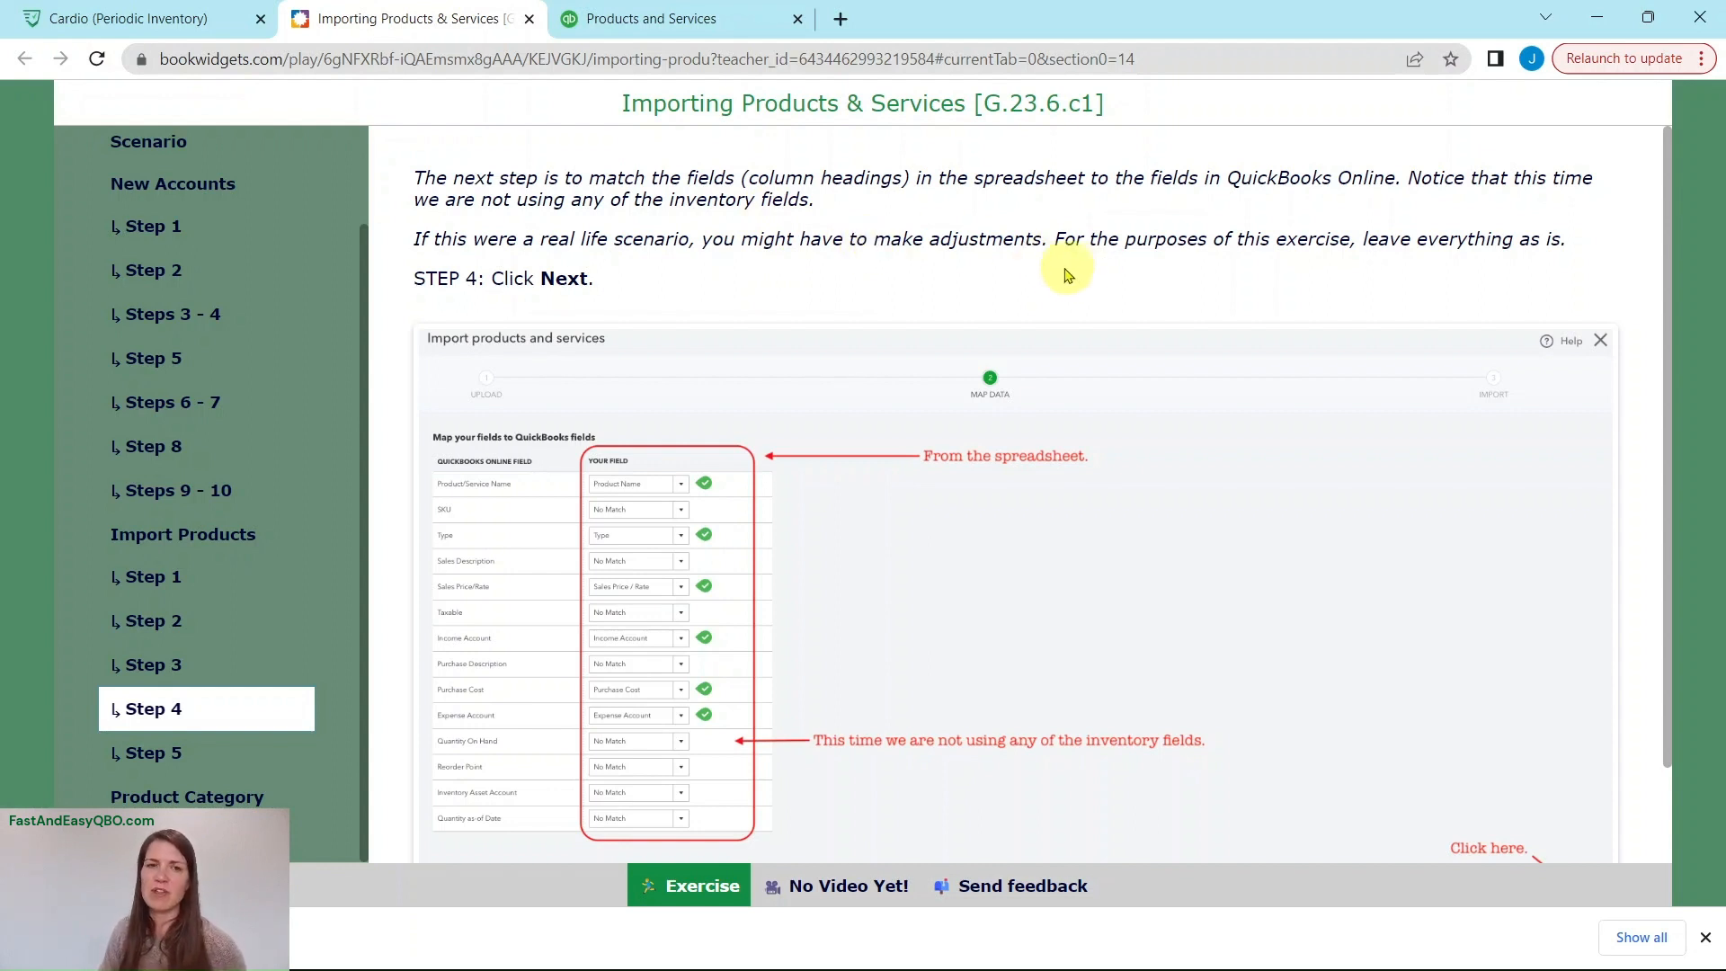
pyautogui.click(666, 27)
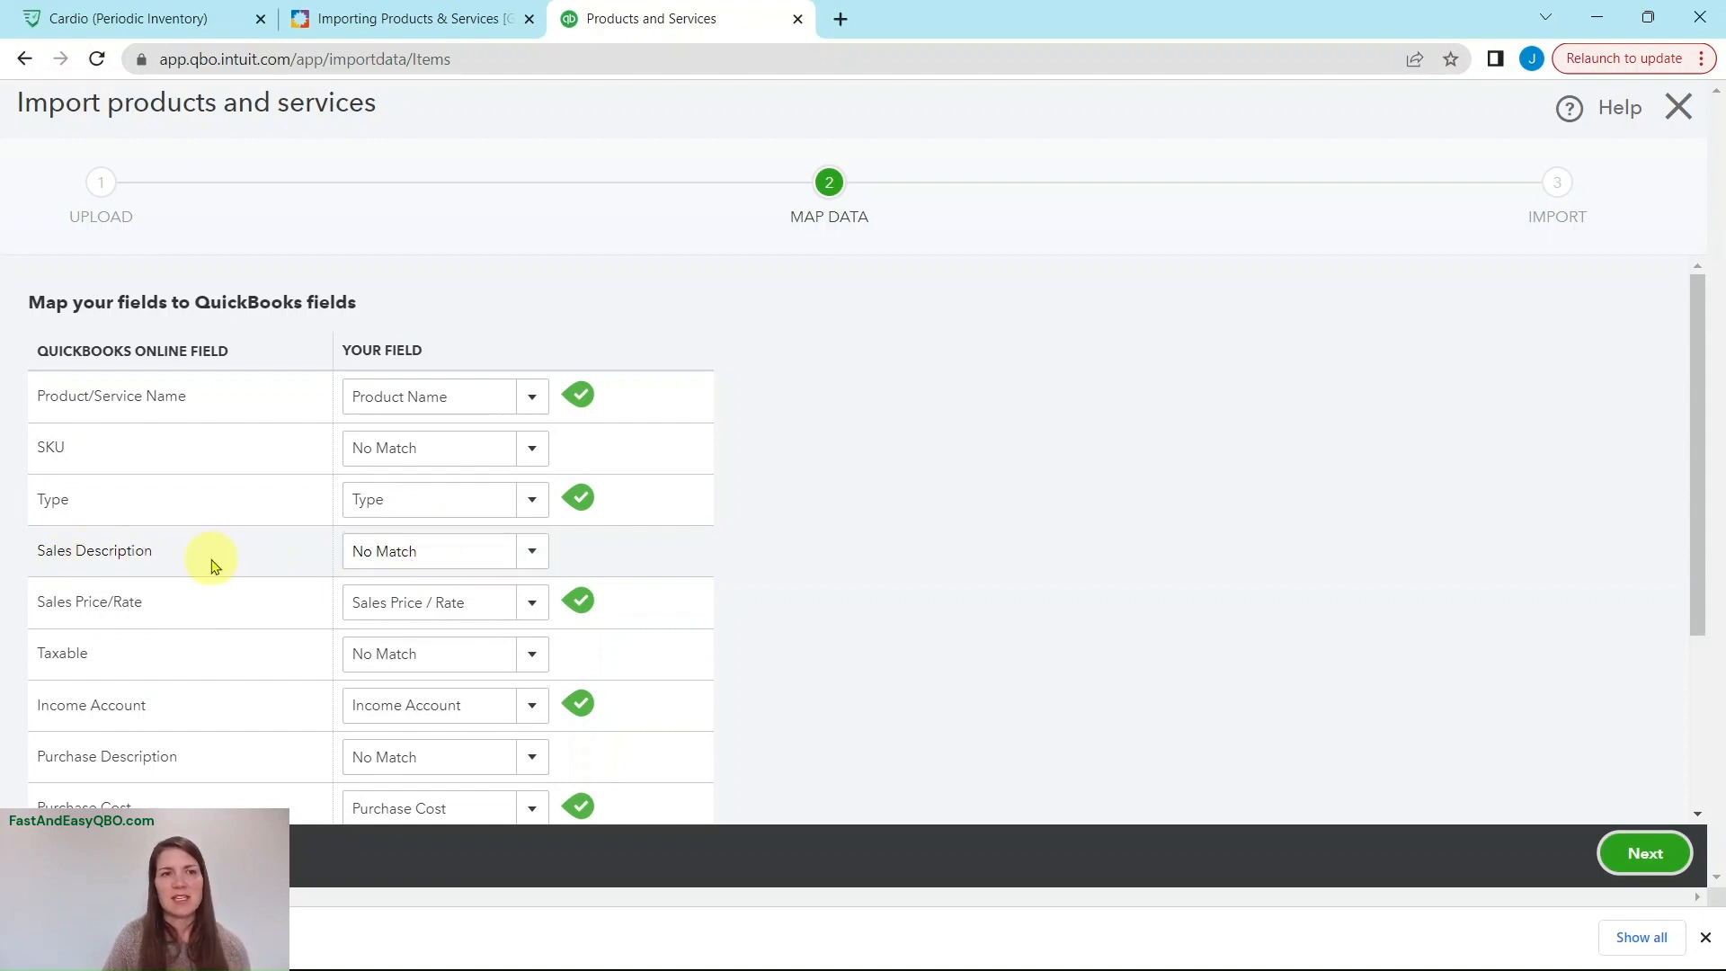
pyautogui.scroll(-3, 815, 607)
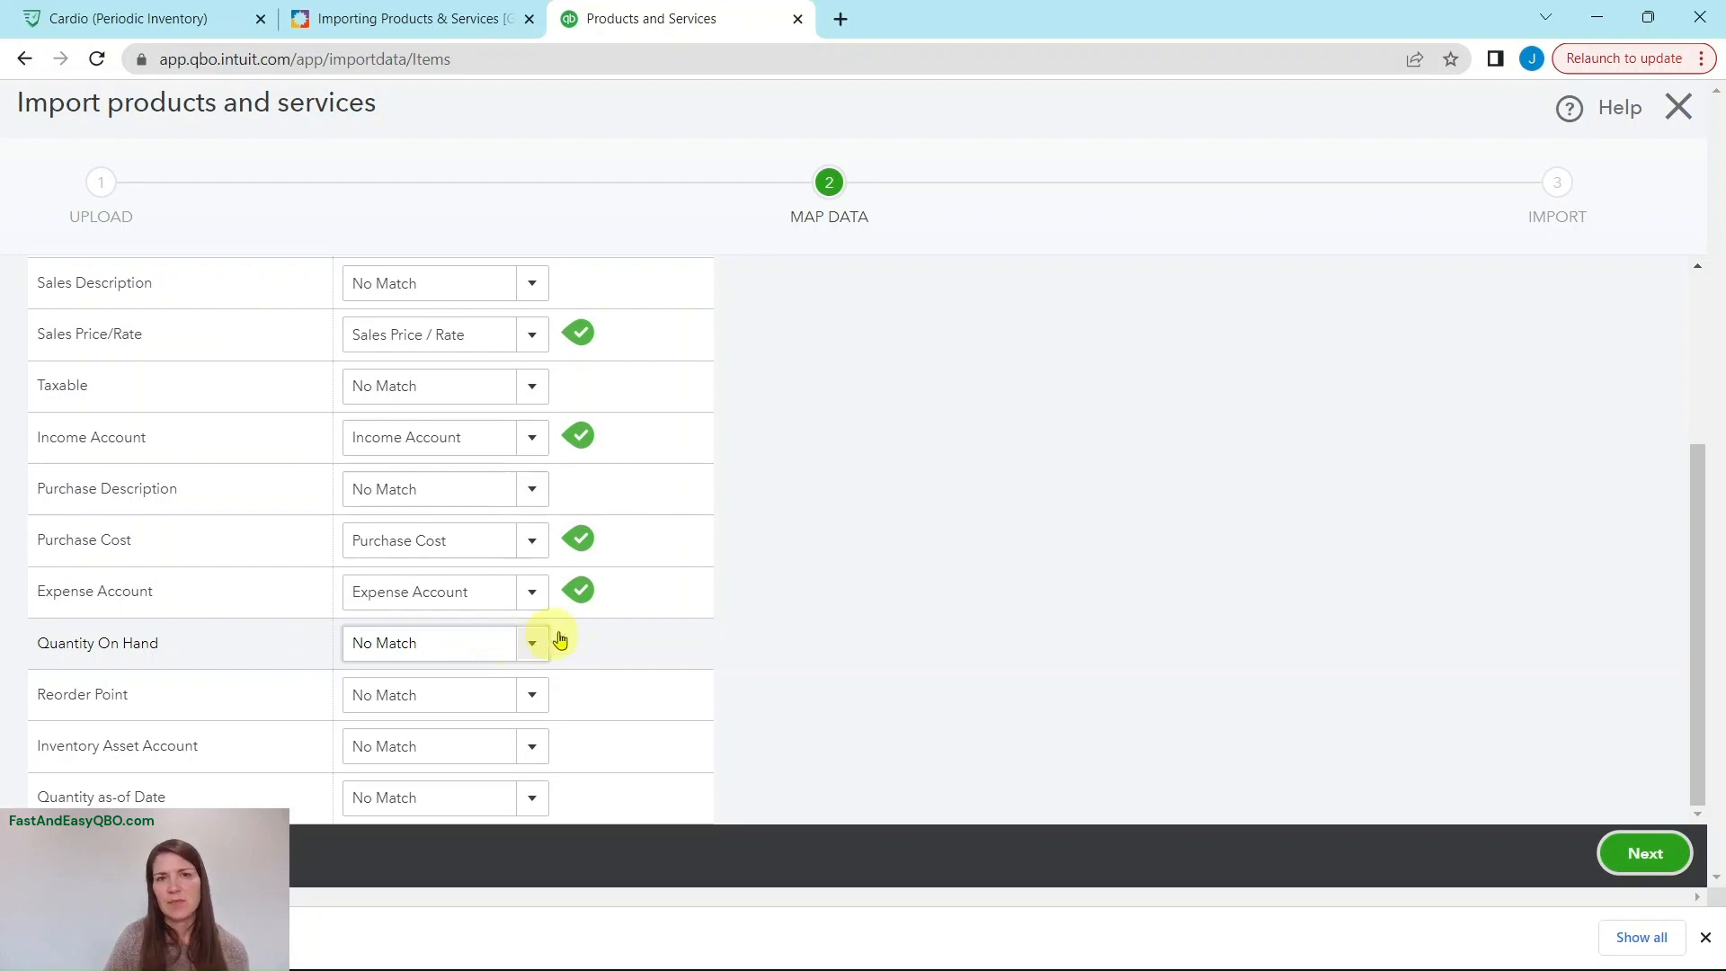
pyautogui.click(1657, 863)
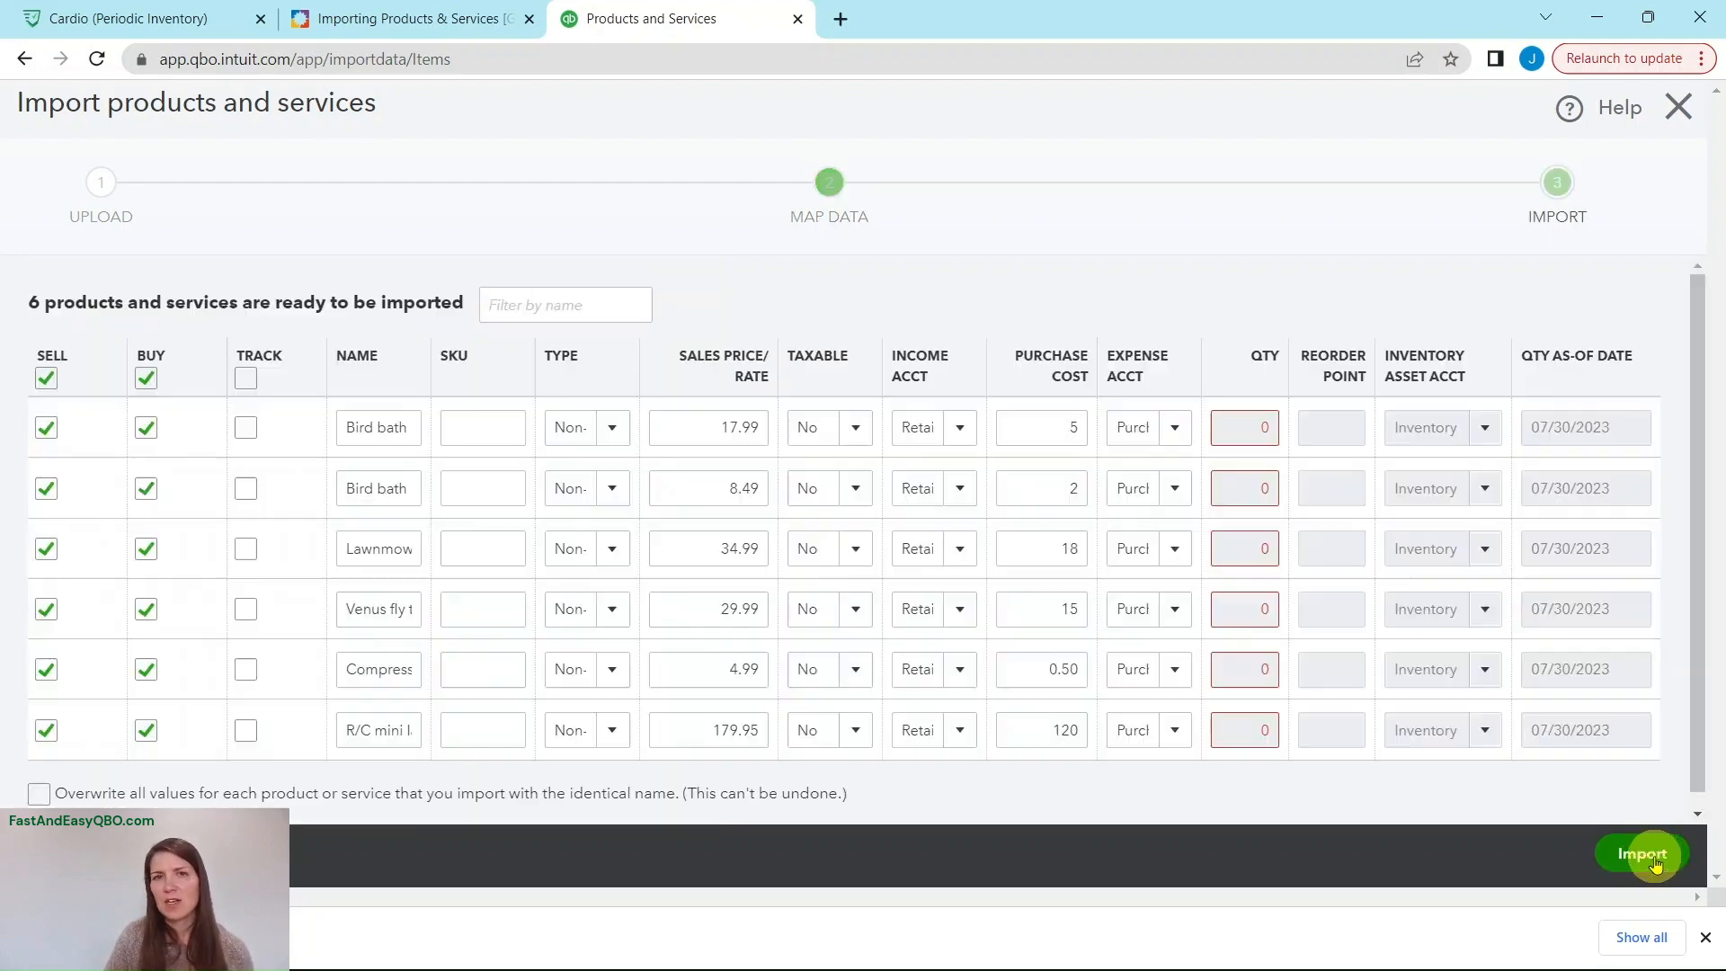
# Compare the product data in QuickBooks with the notes in Step 5 of the exercise and import the products as is.
pyautogui.click(404, 18)
pyautogui.click(148, 760)
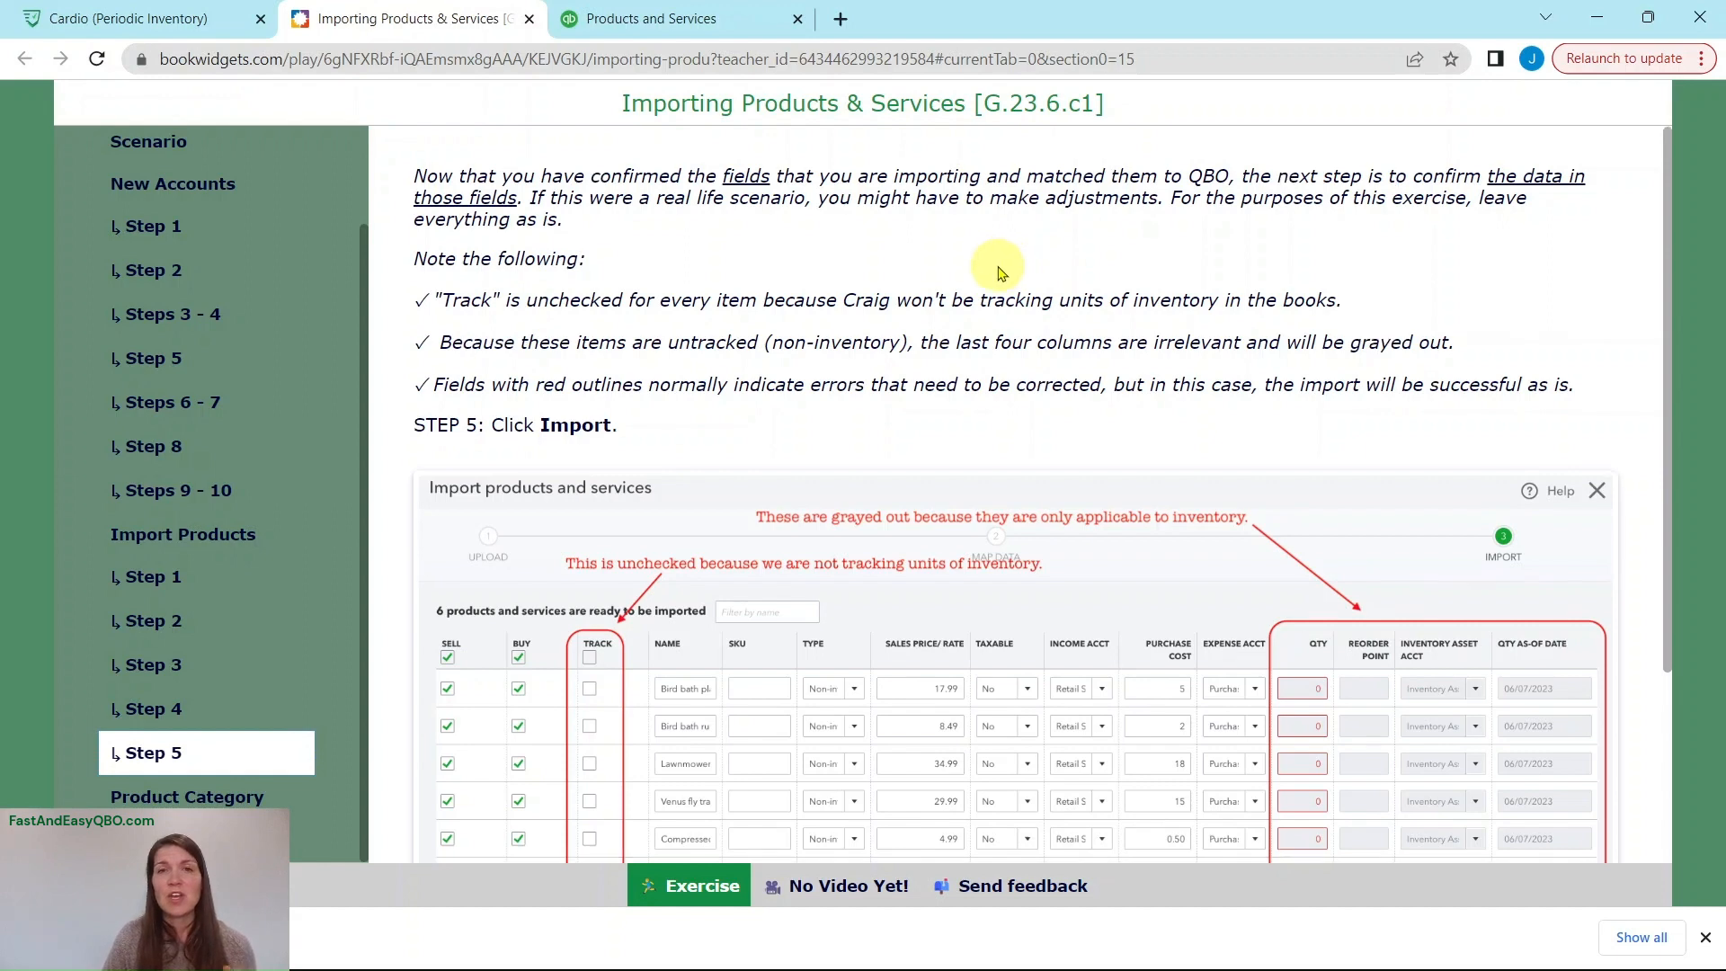
pyautogui.scroll(-3, 1002, 270)
pyautogui.scroll(1, 998, 273)
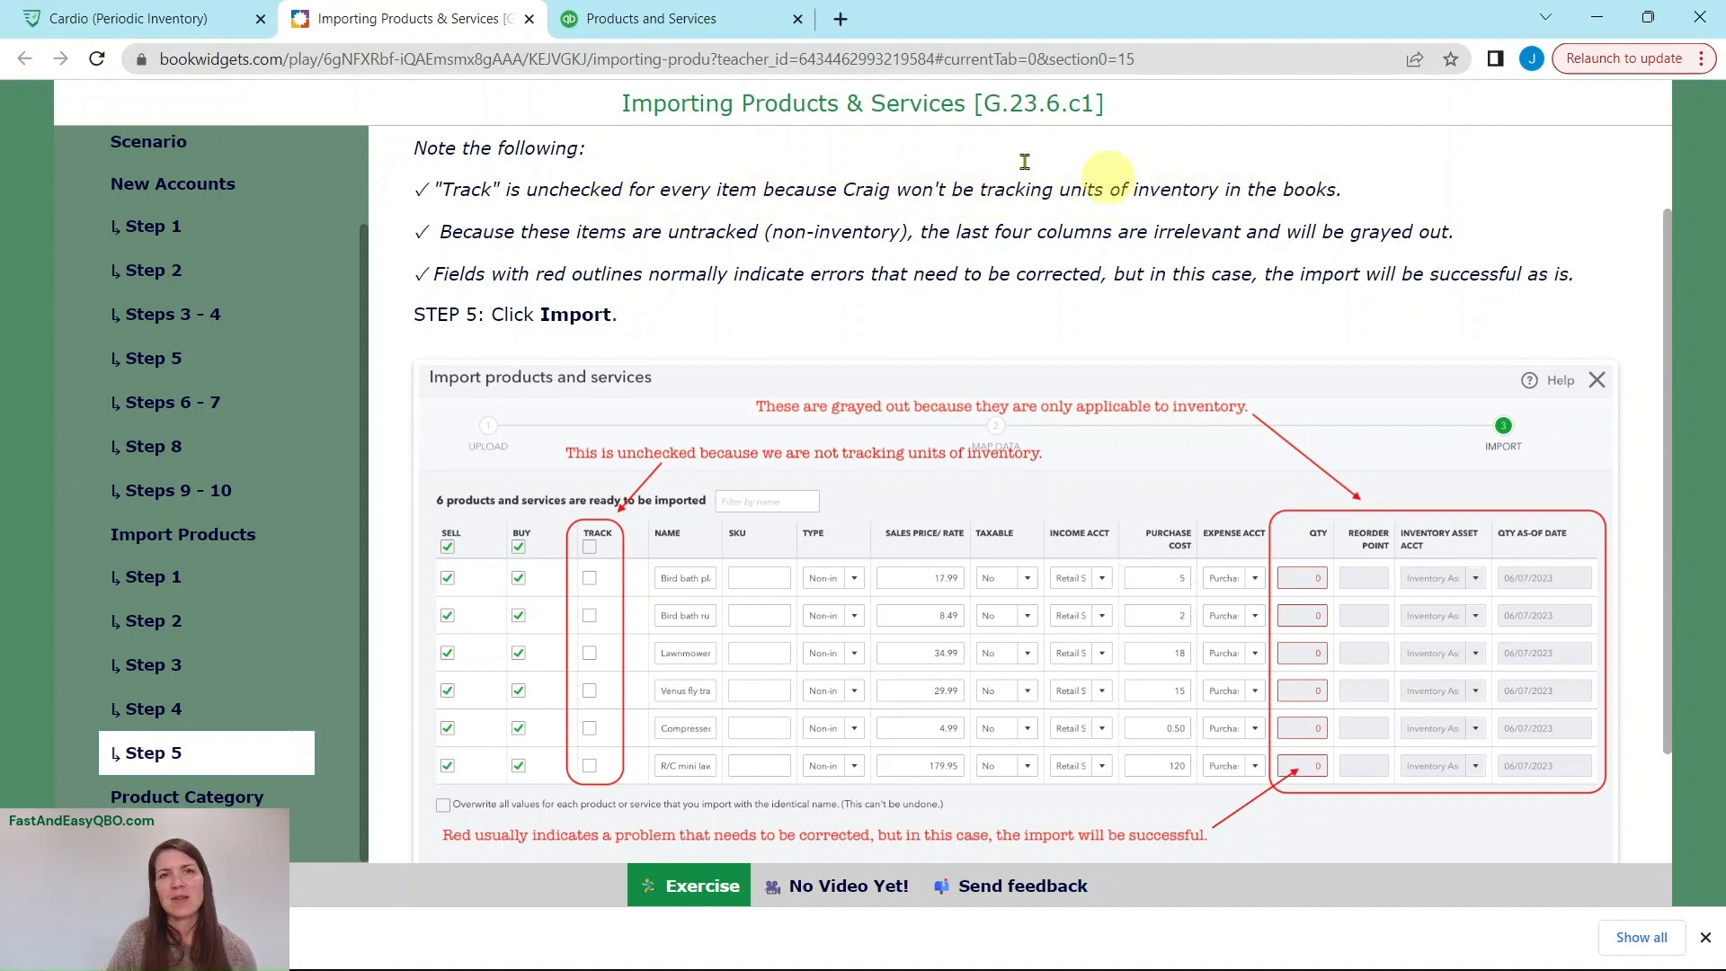
pyautogui.click(683, 19)
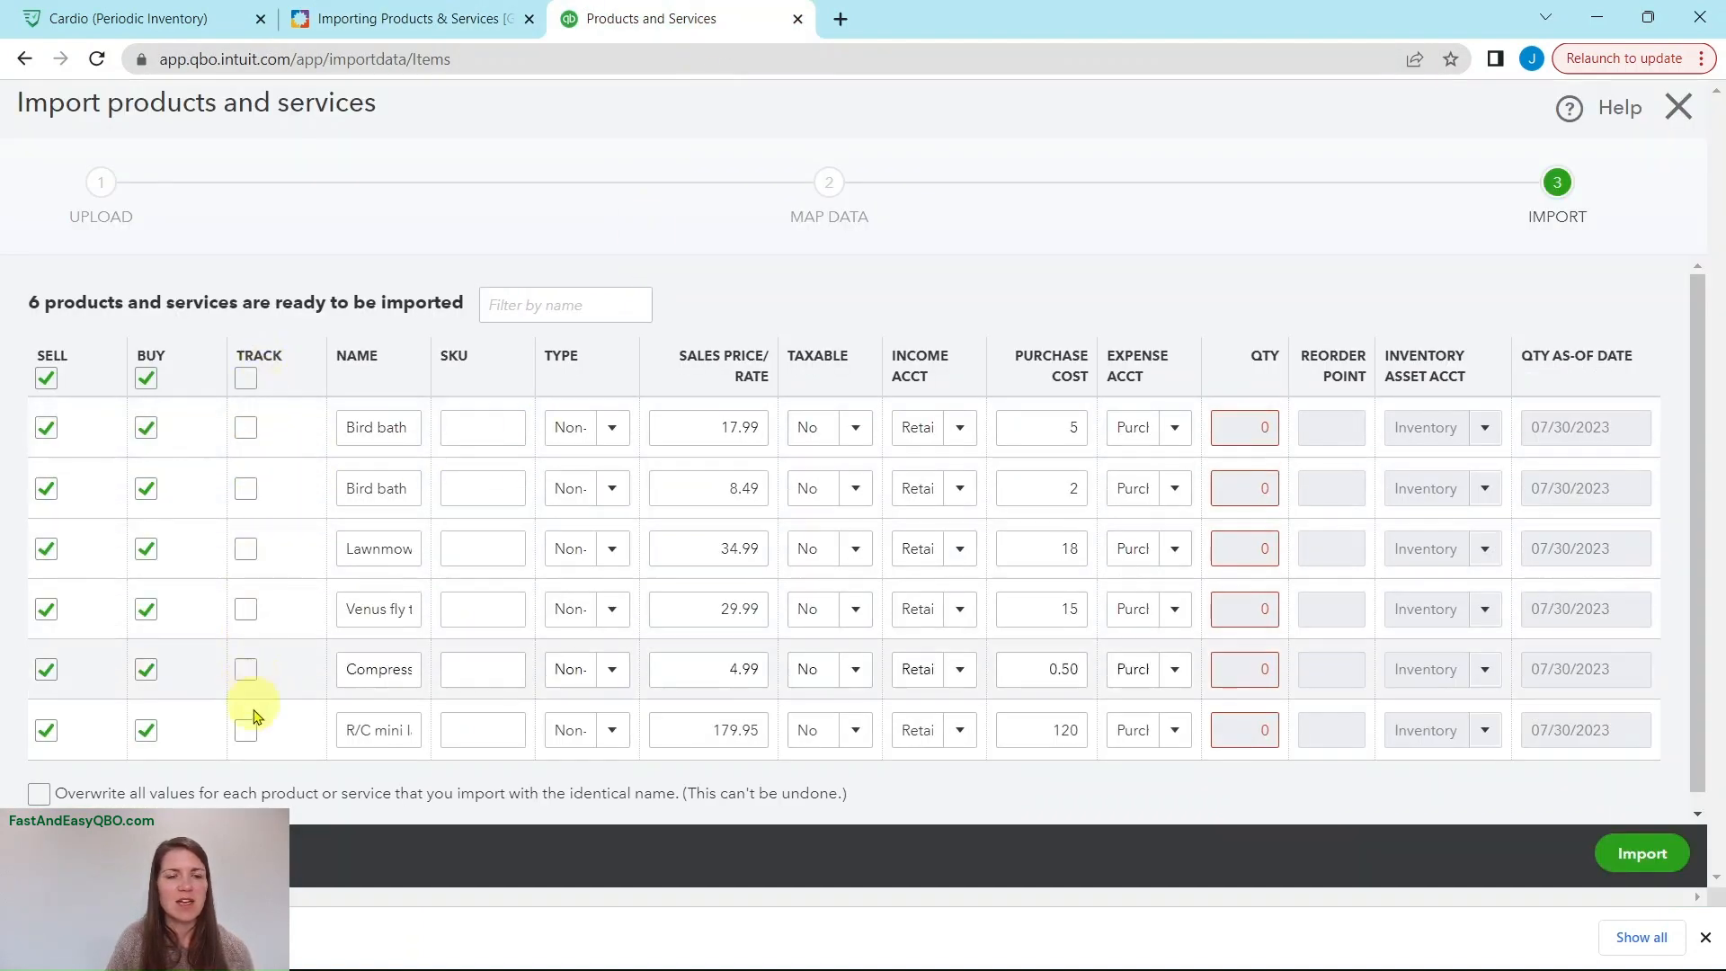
pyautogui.click(432, 19)
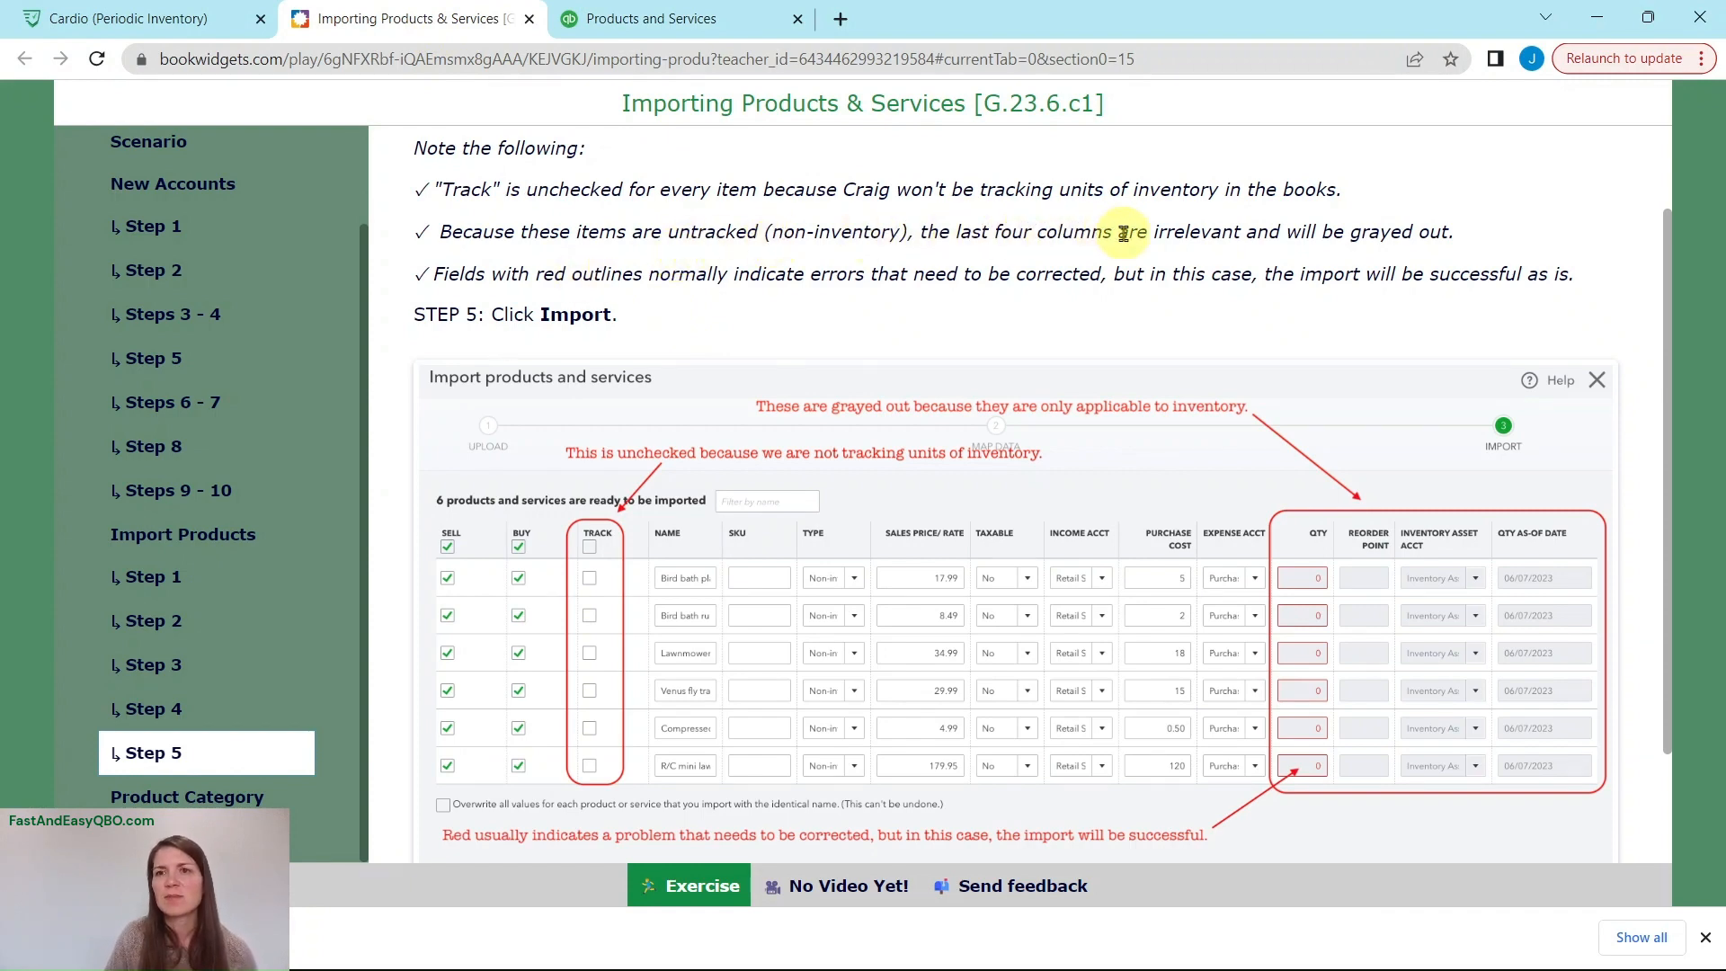
pyautogui.click(719, 19)
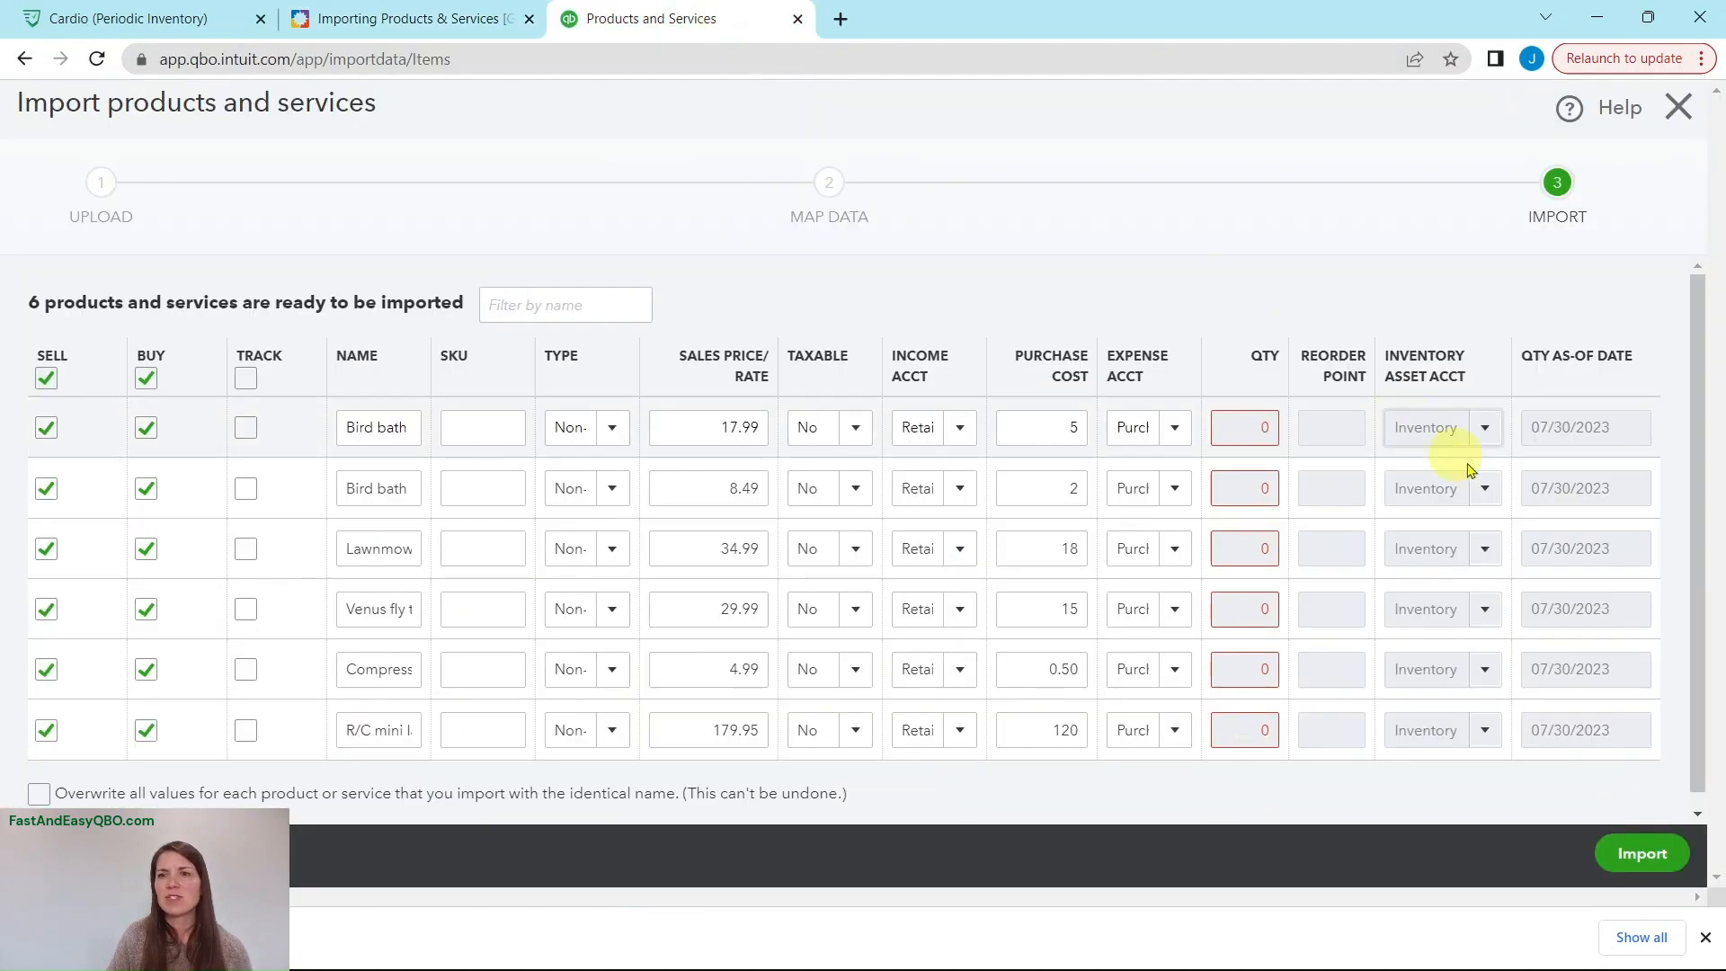
pyautogui.click(396, 27)
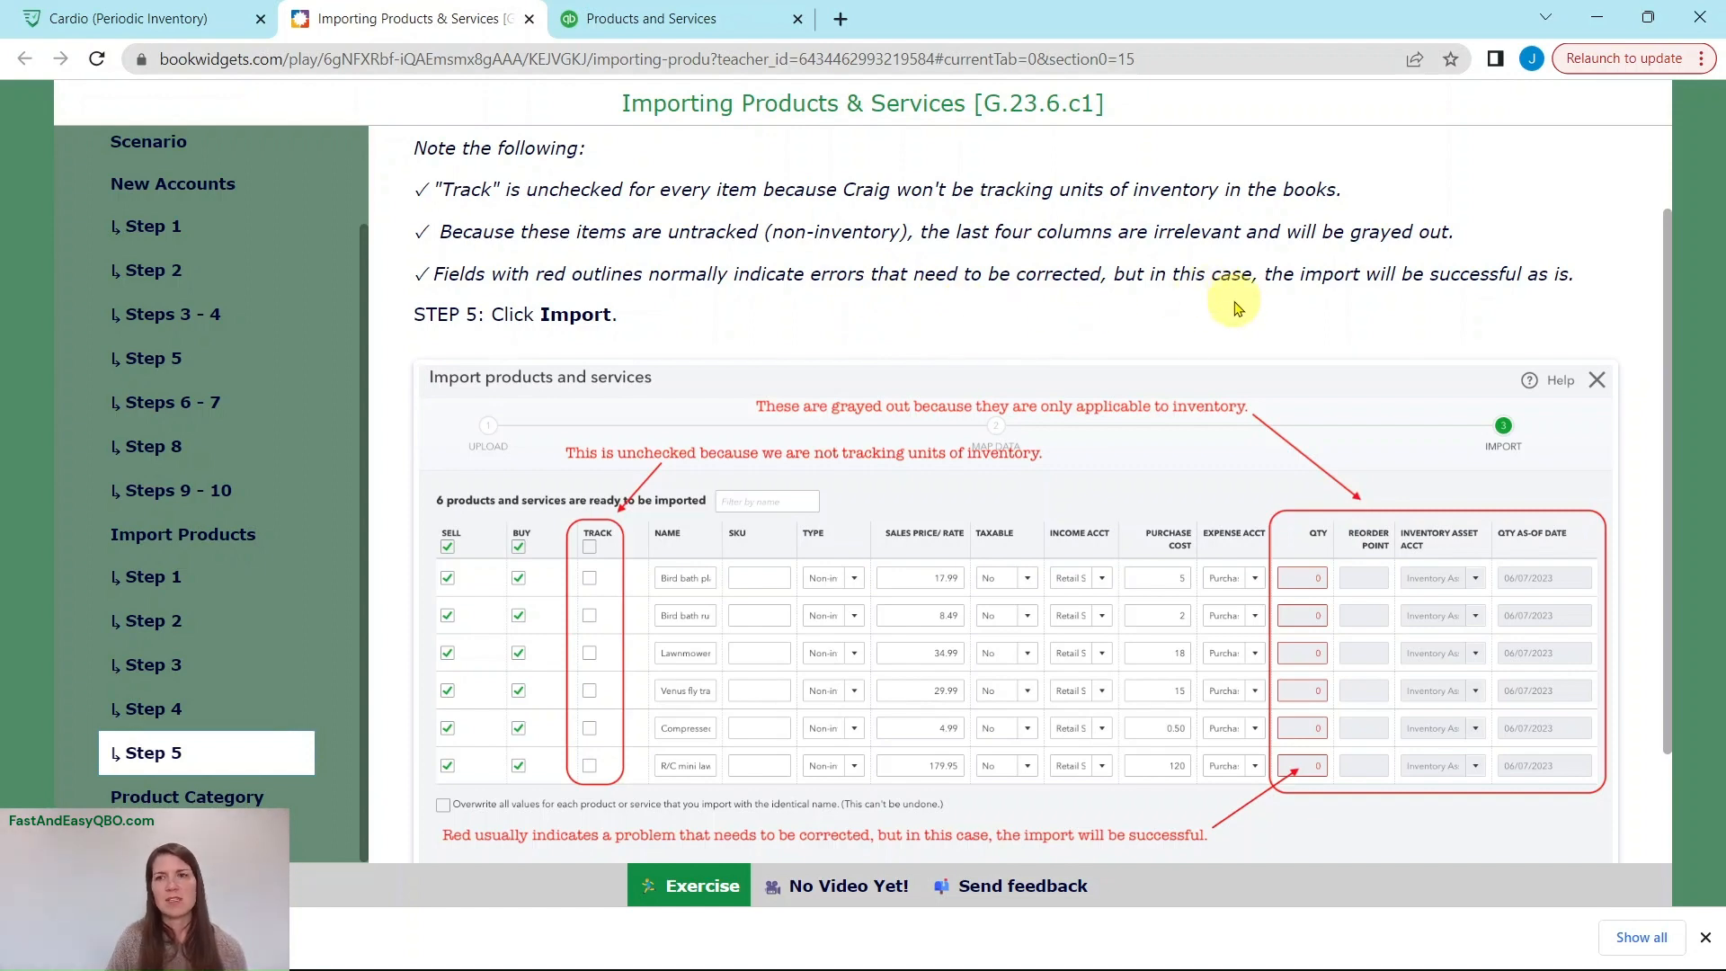
pyautogui.click(665, 11)
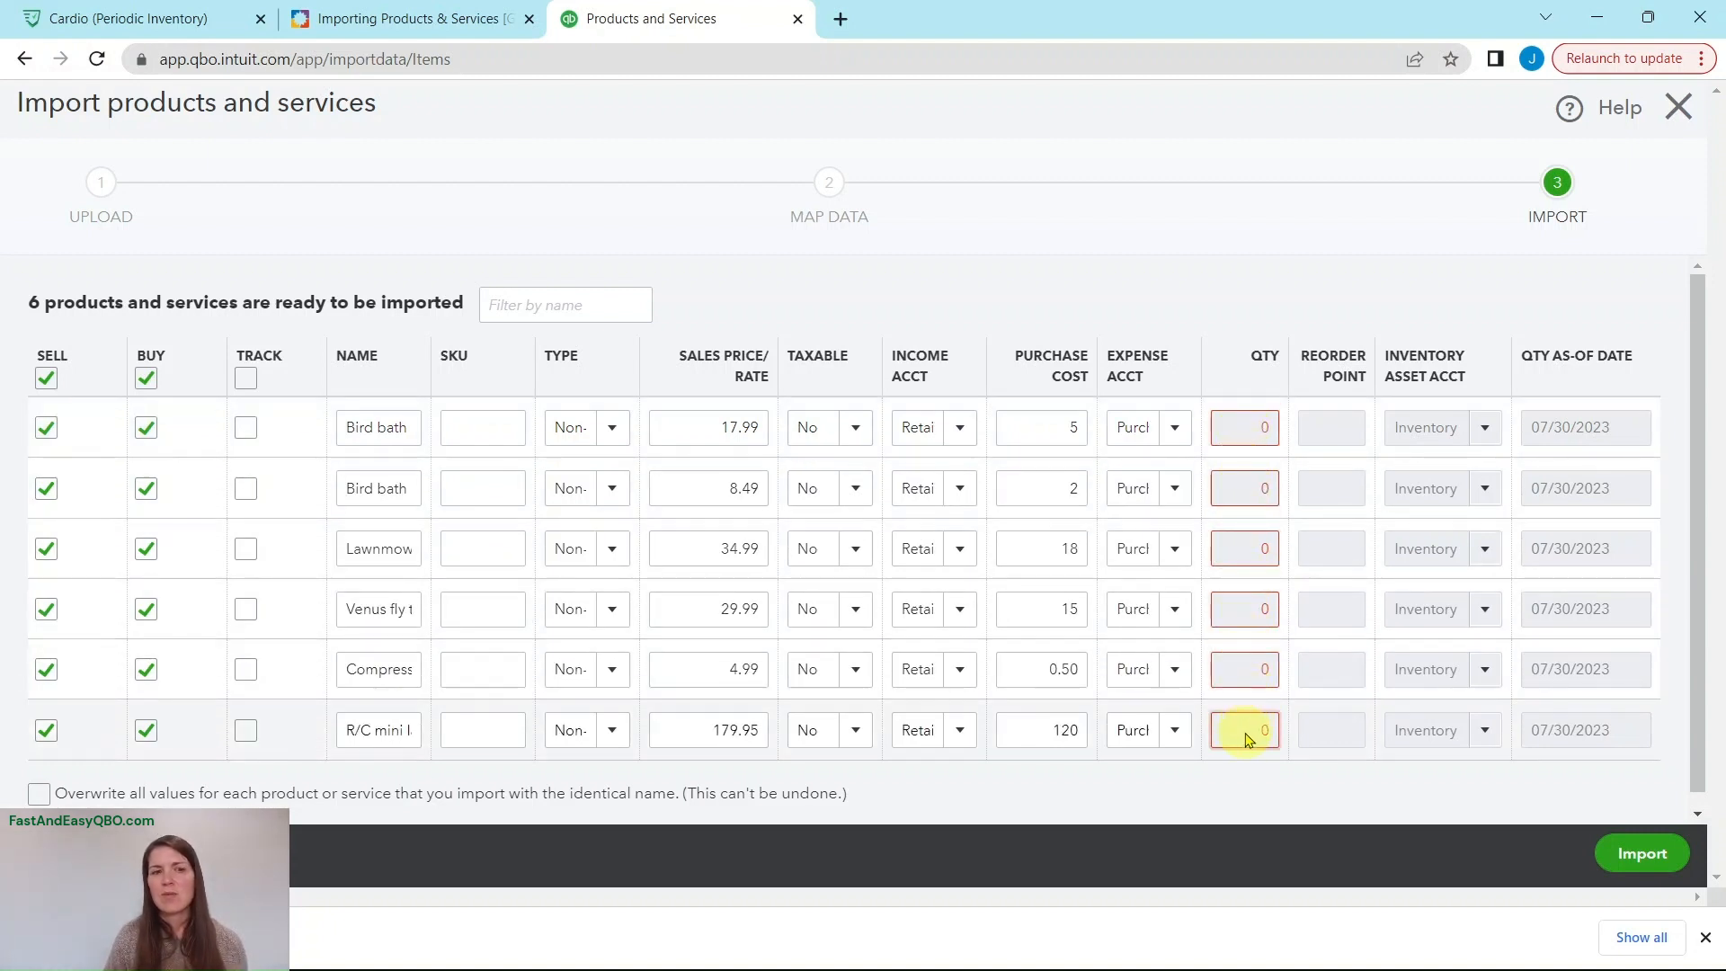
pyautogui.click(1644, 854)
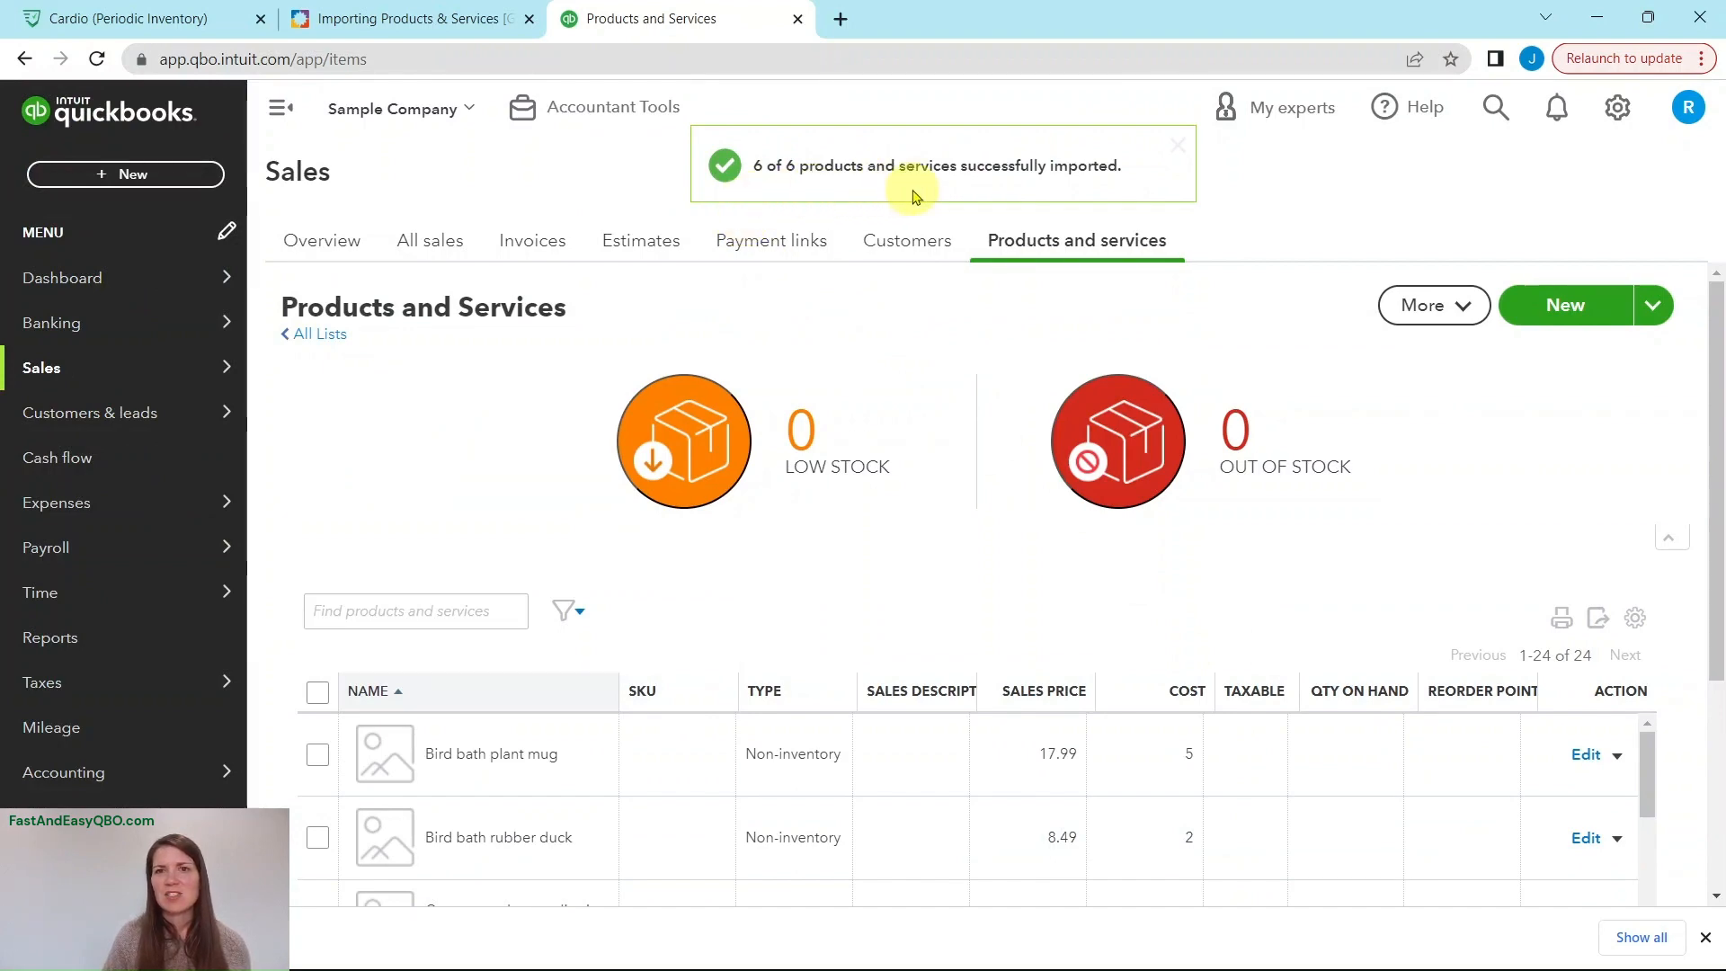
# Read the exercise's Product Category section.
pyautogui.click(452, 27)
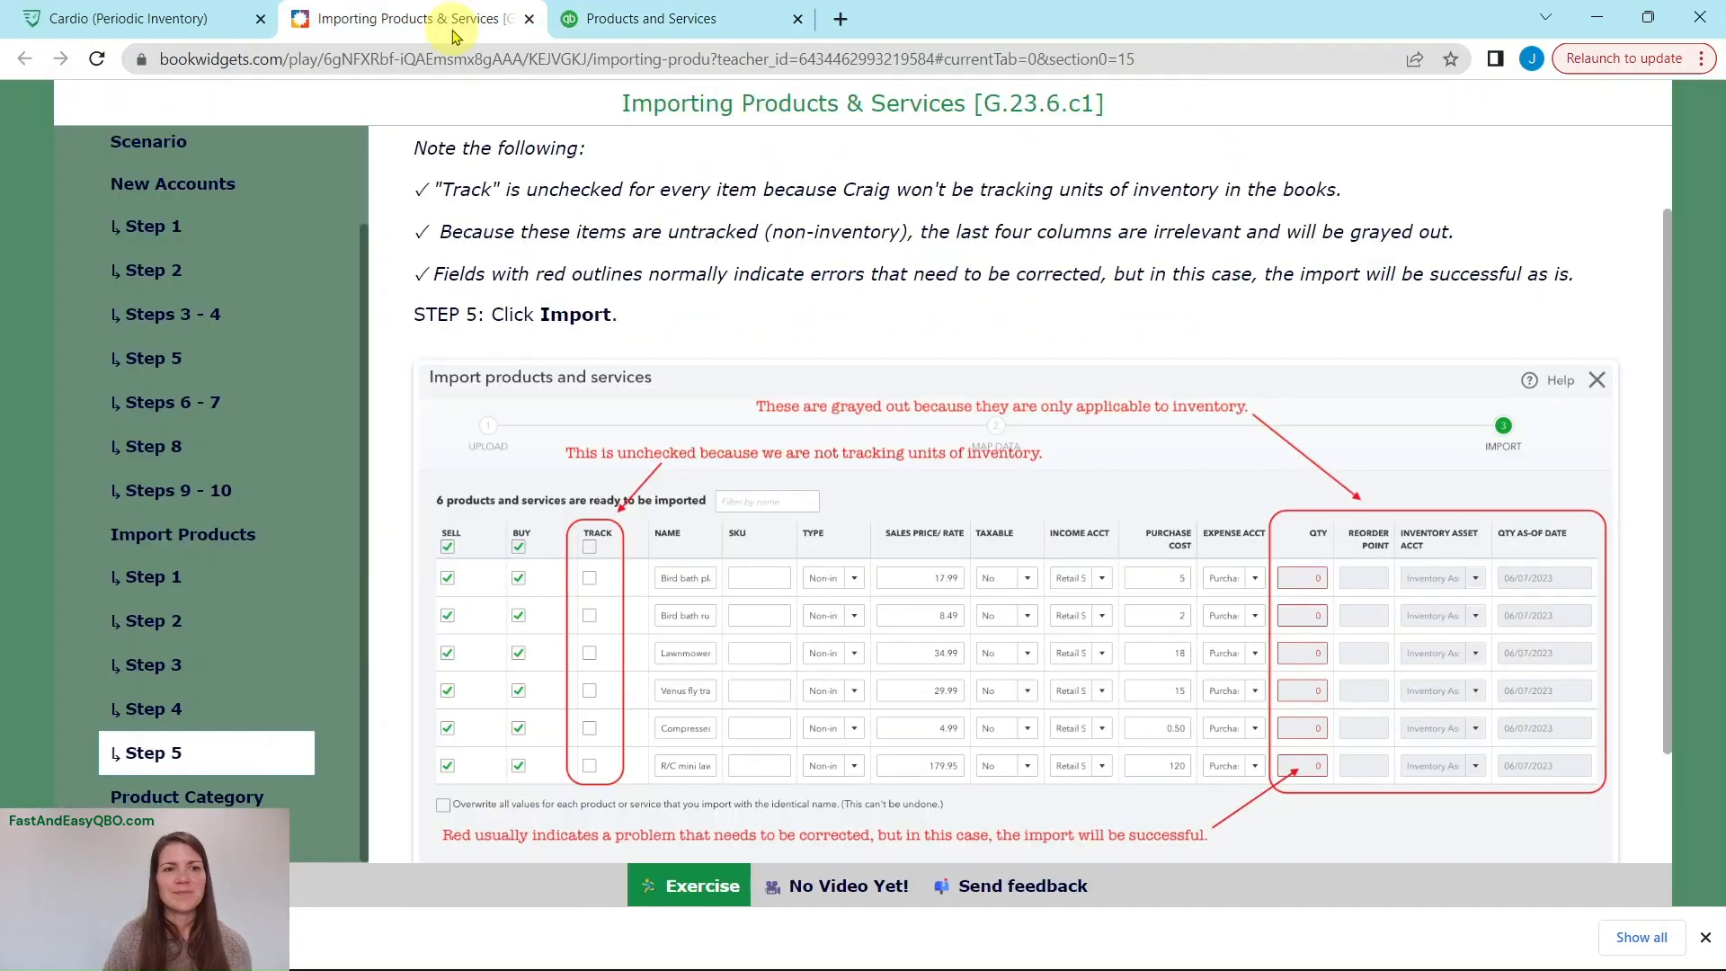
pyautogui.click(167, 798)
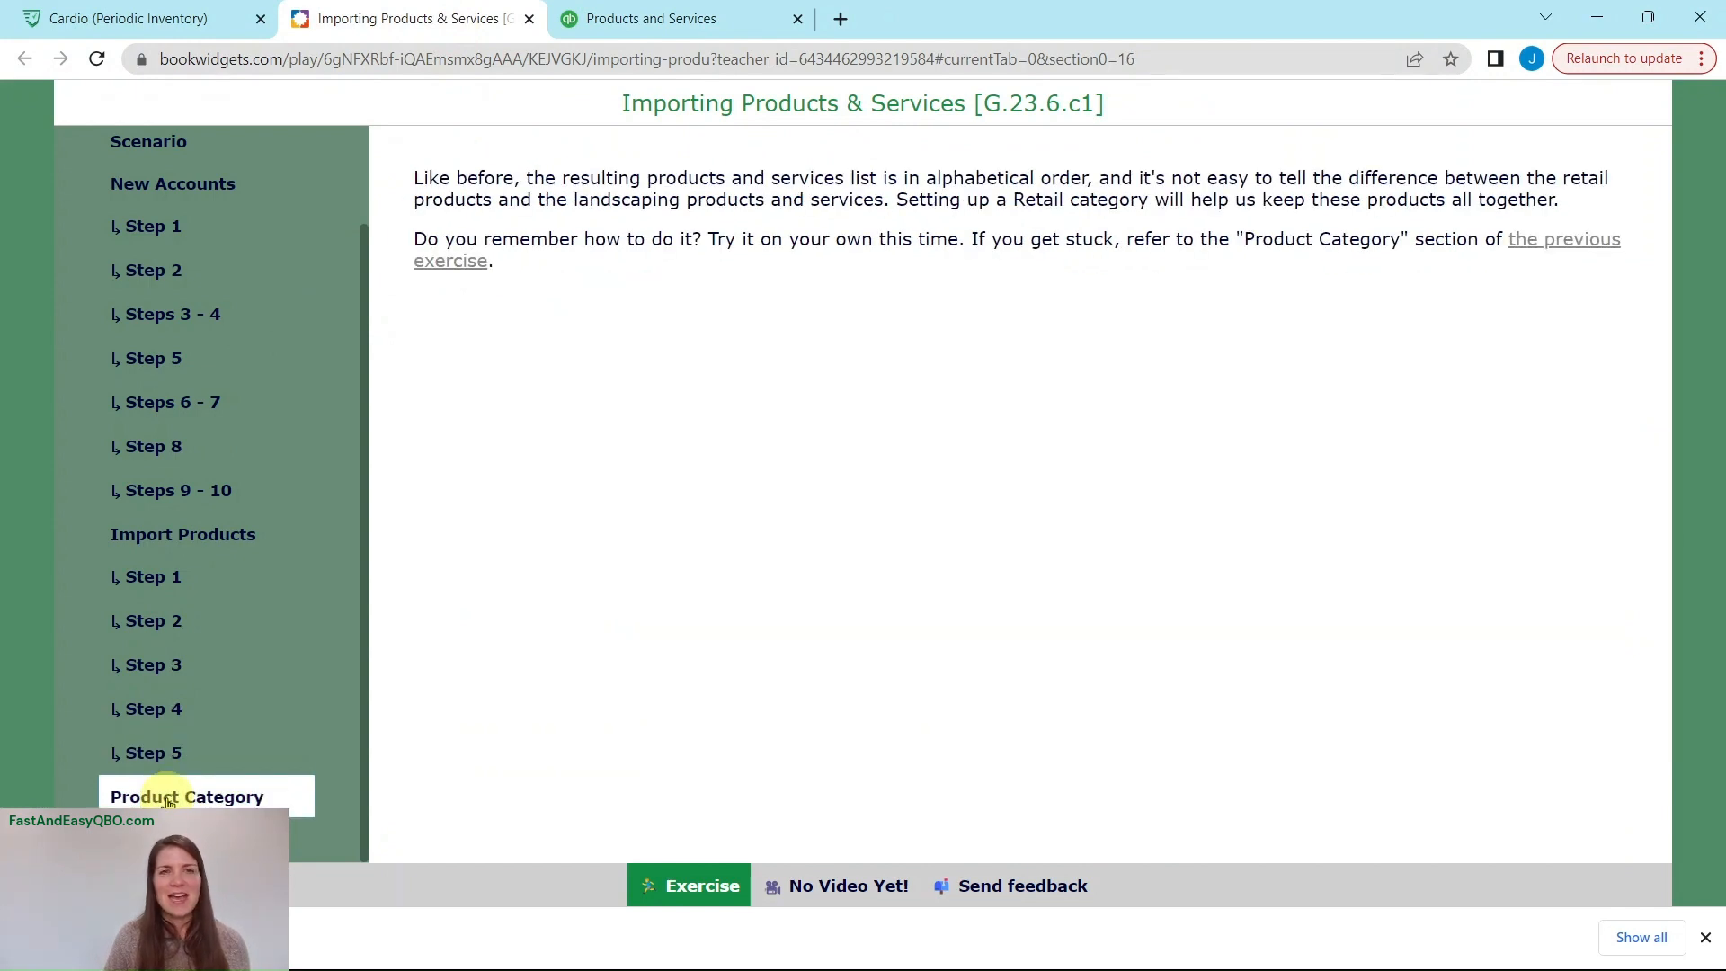